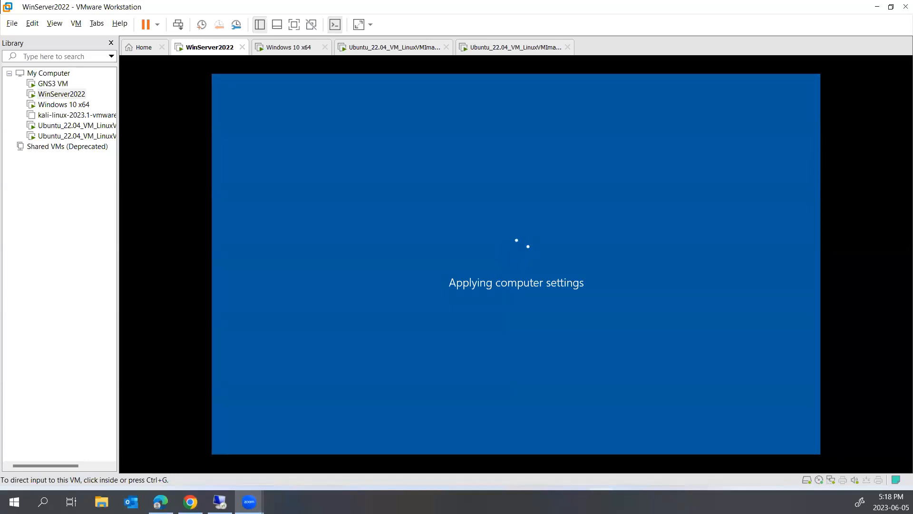
- Sign the new domain user in on the Windows 10 client VM with their password
left_click(271, 53)
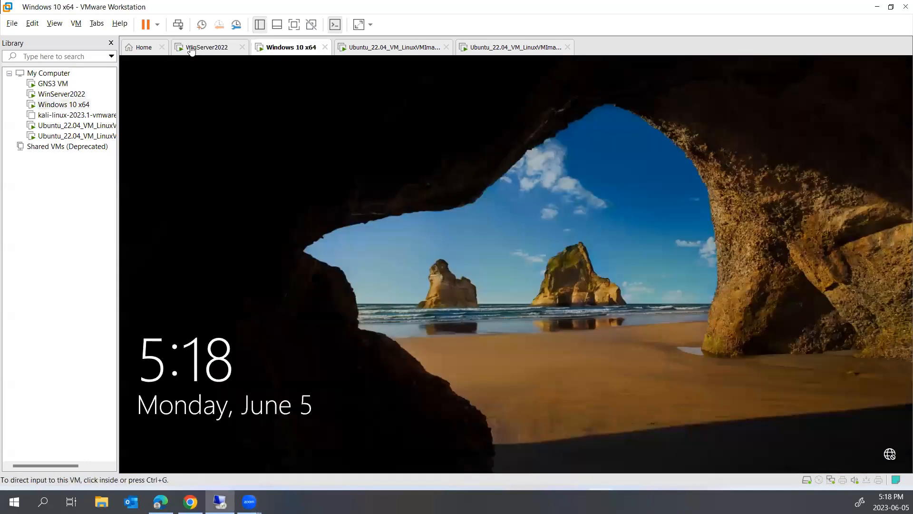
left_click(202, 48)
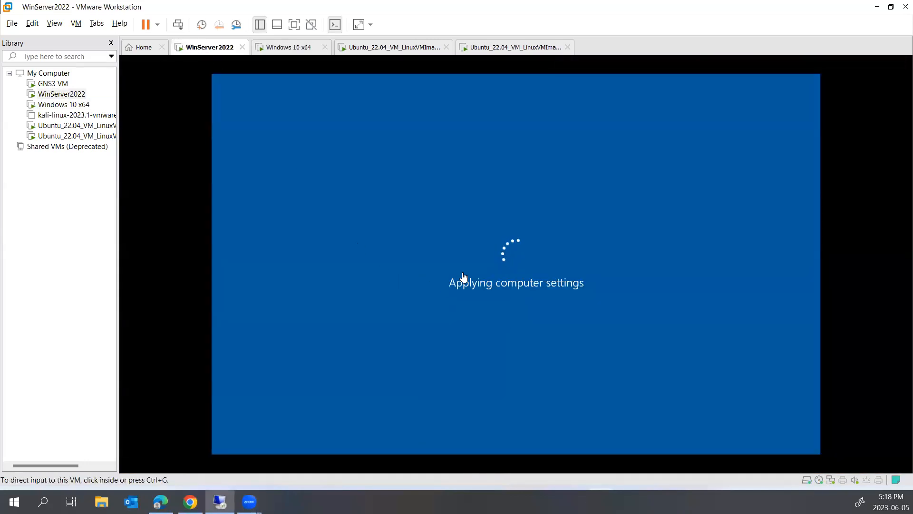
left_click(276, 51)
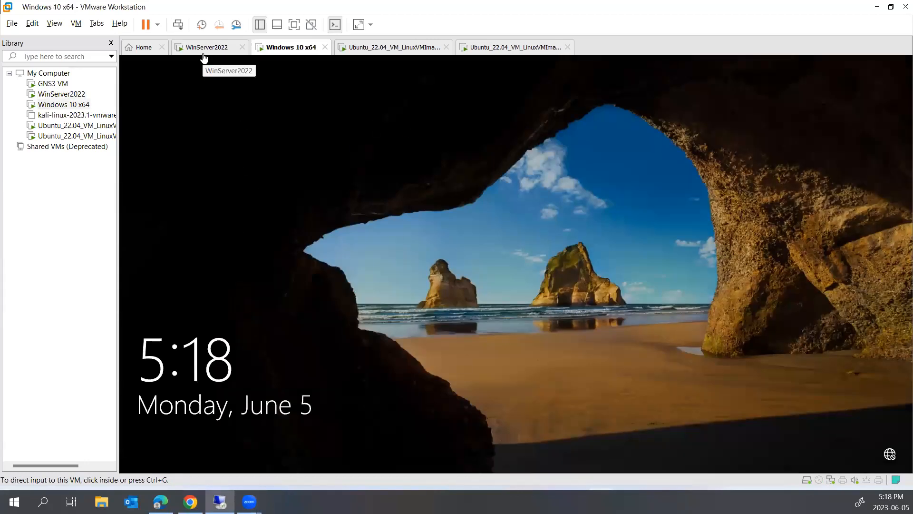
left_click(316, 184)
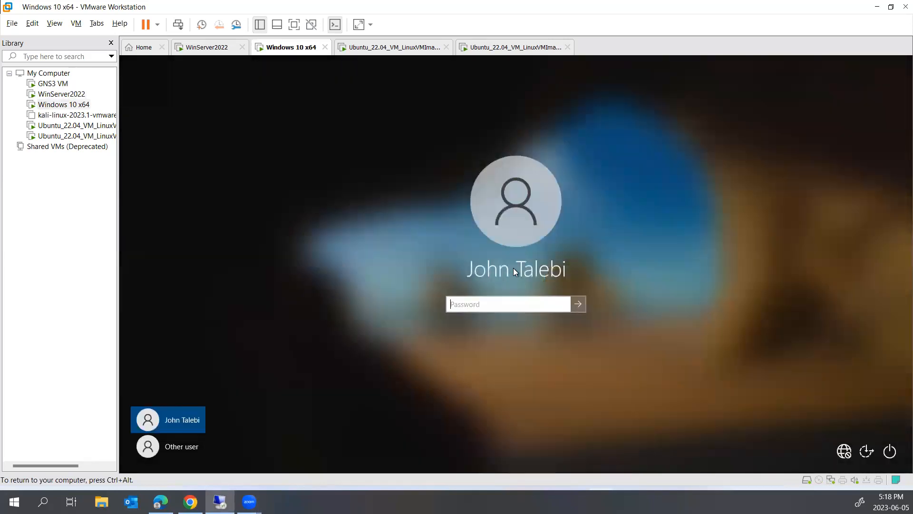
left_click(210, 47)
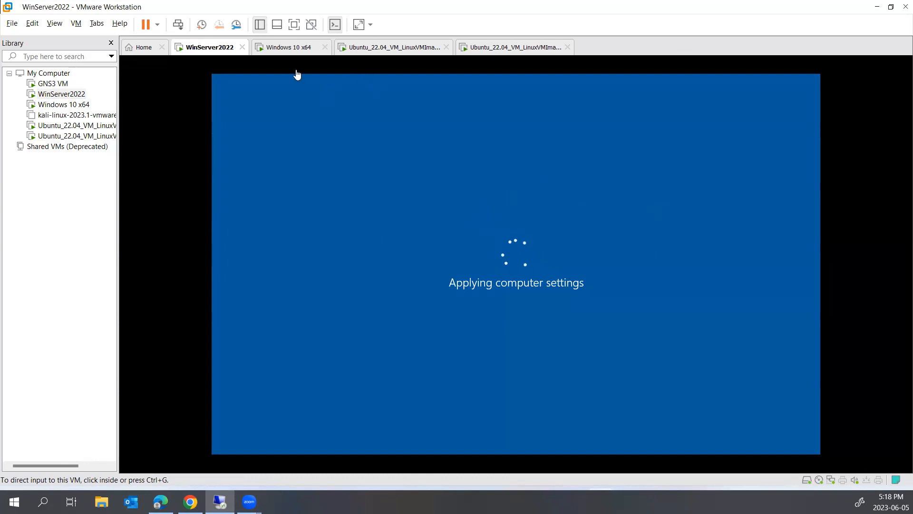
left_click(287, 48)
left_click(516, 297)
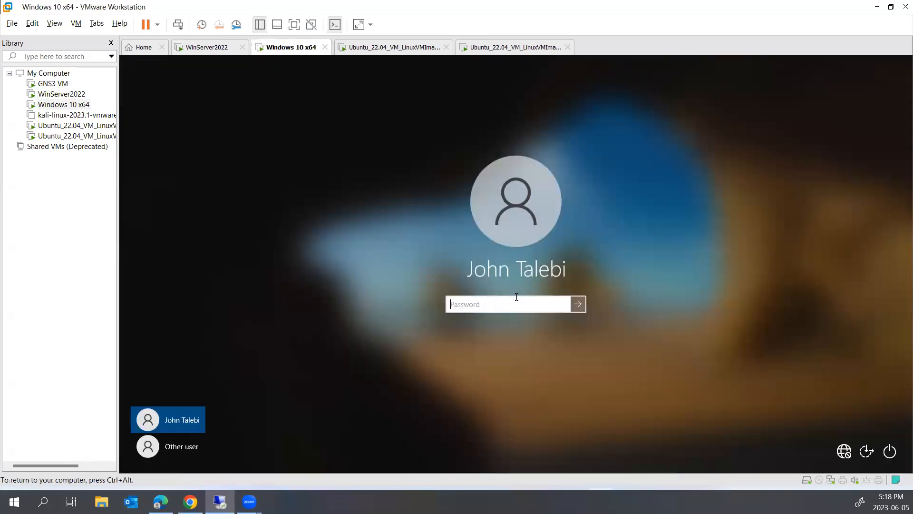
type("•••••••")
key("Return")
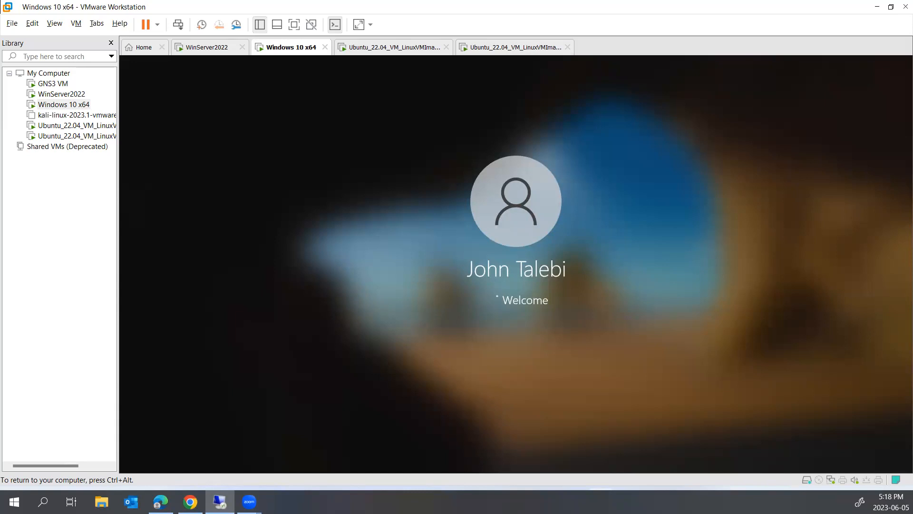
- Sign in to the WinServer2022 VM as the domain Administrator
left_click(225, 52)
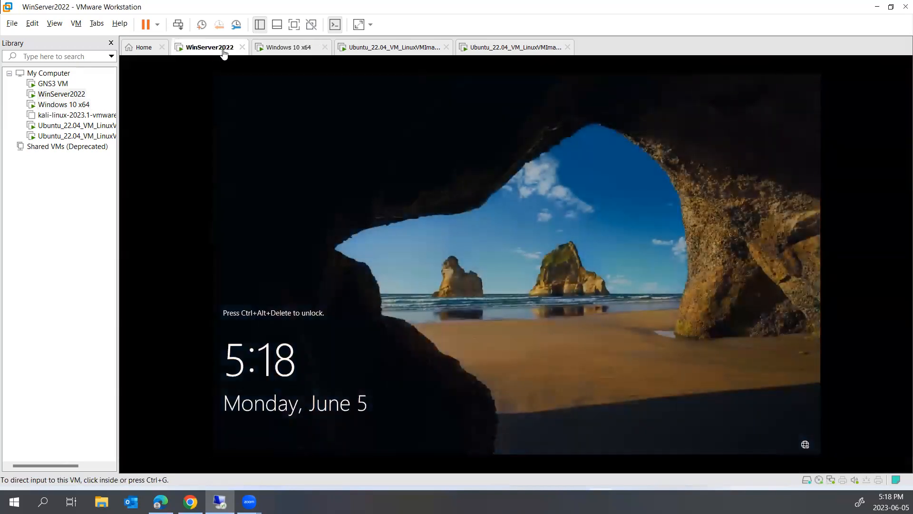
left_click(178, 24)
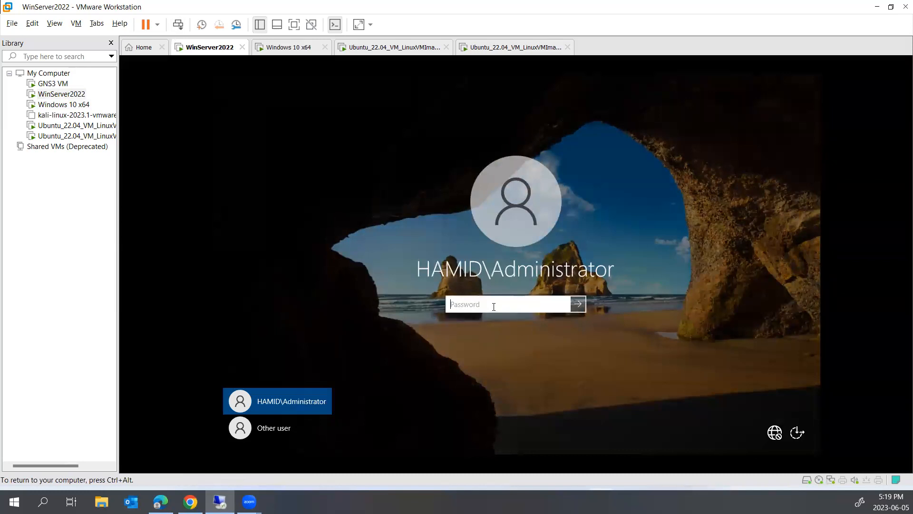
type("••")
key("Return")
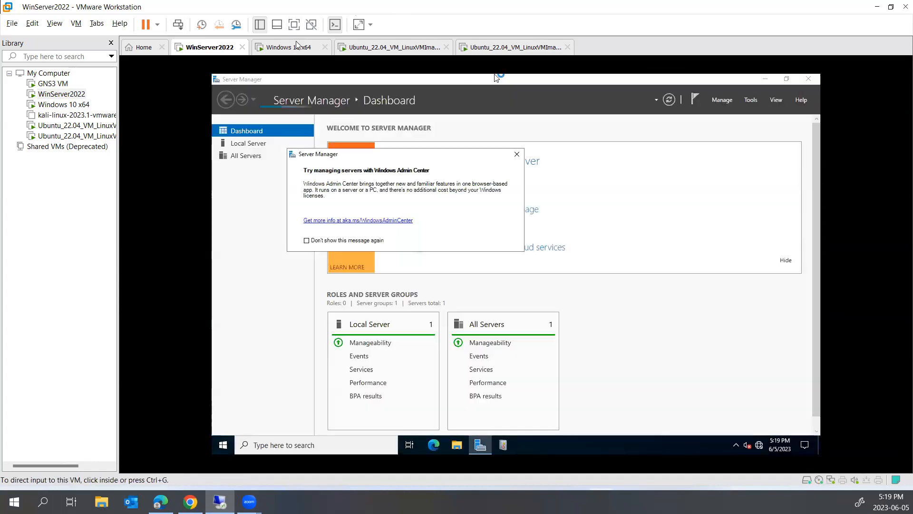
- Dismiss the Admin Center prompt, then open Active Directory Users and Computers showing hamid.local Users
left_click(295, 46)
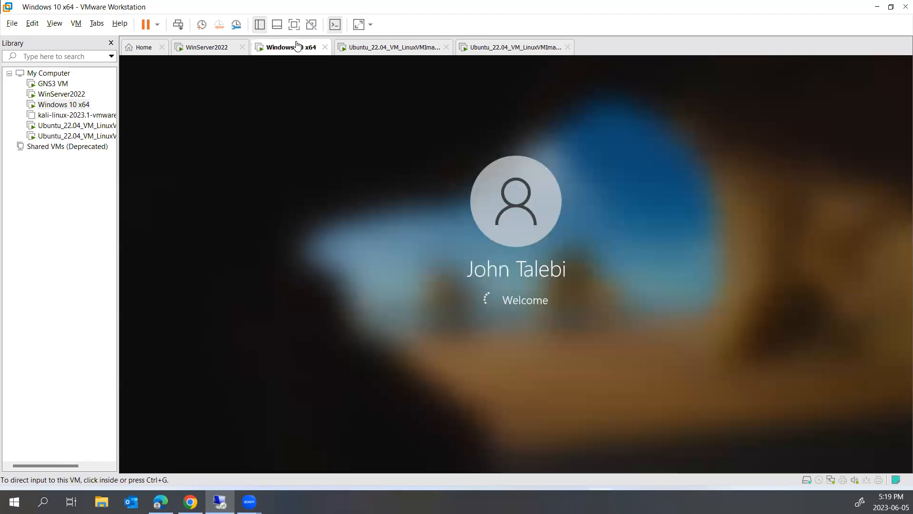
left_click(208, 50)
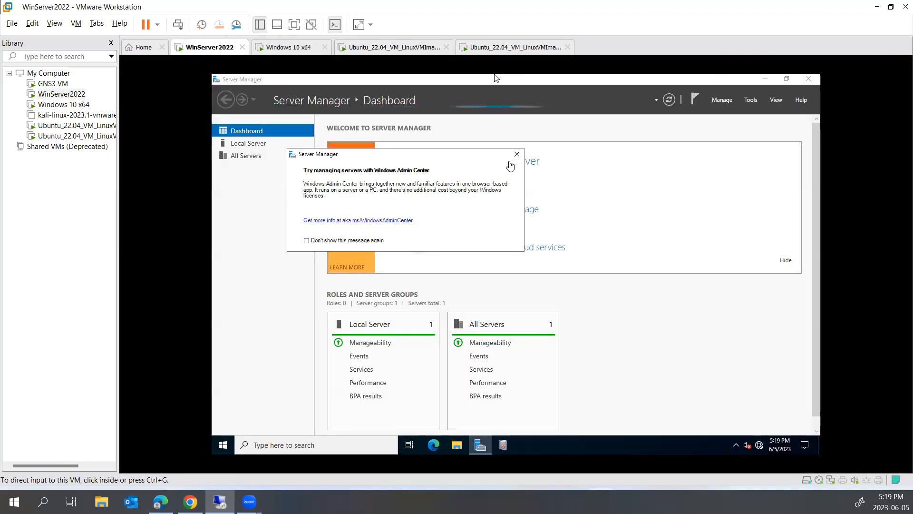
left_click(516, 156)
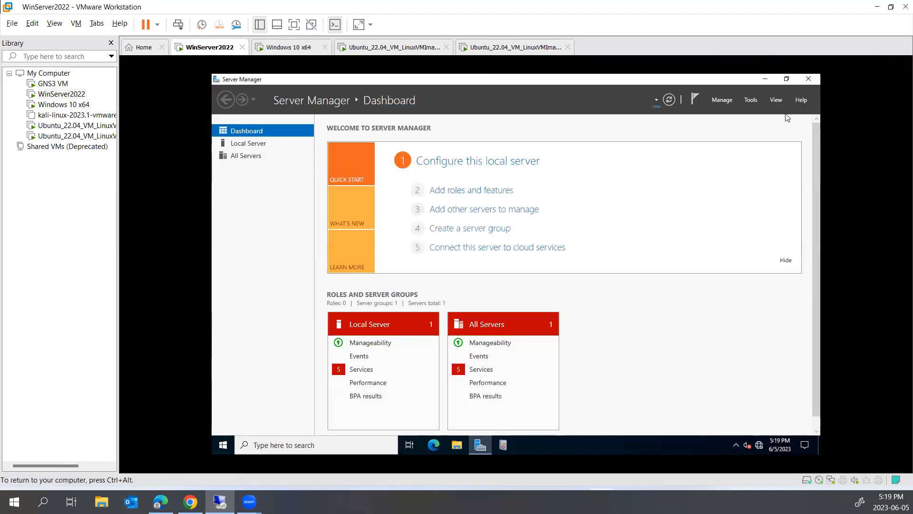
left_click(751, 100)
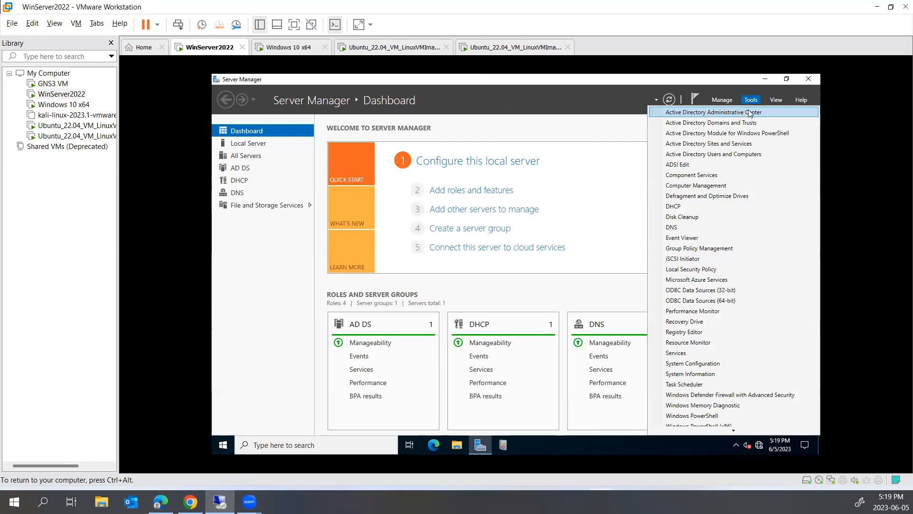
left_click(731, 161)
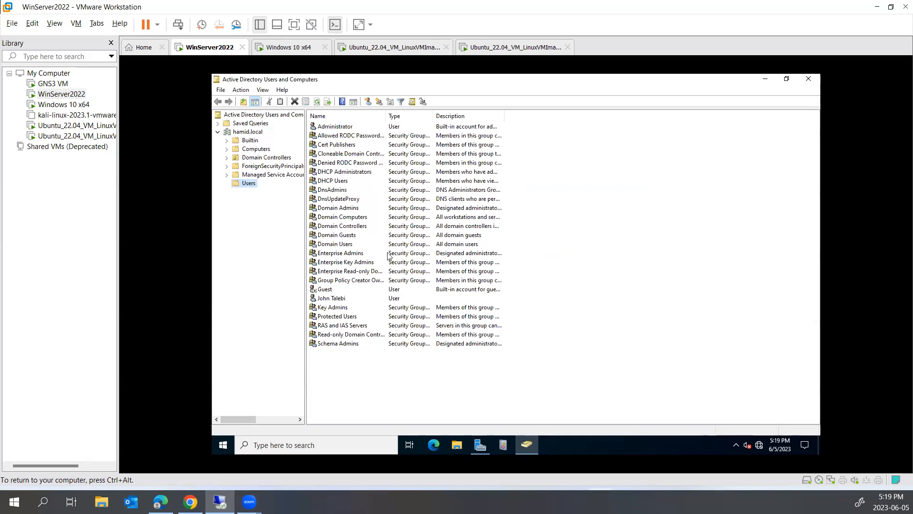
left_click(336, 300)
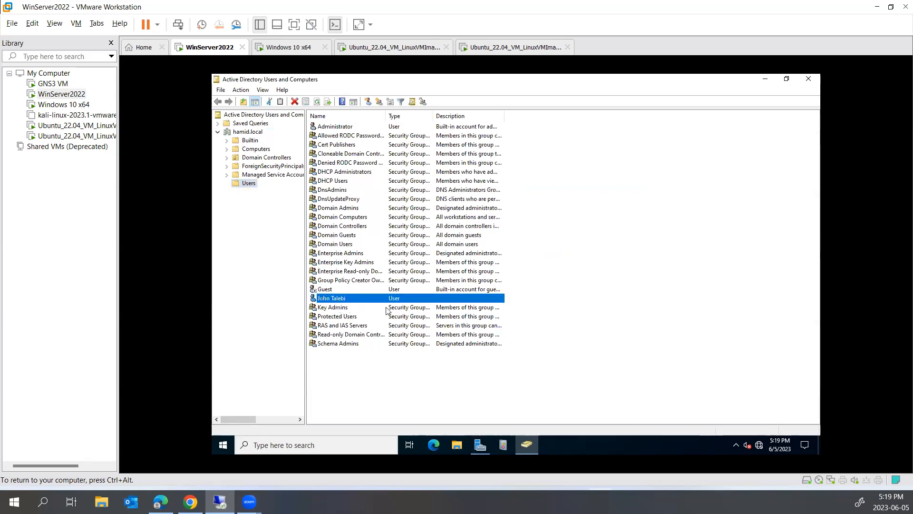
left_click(332, 128)
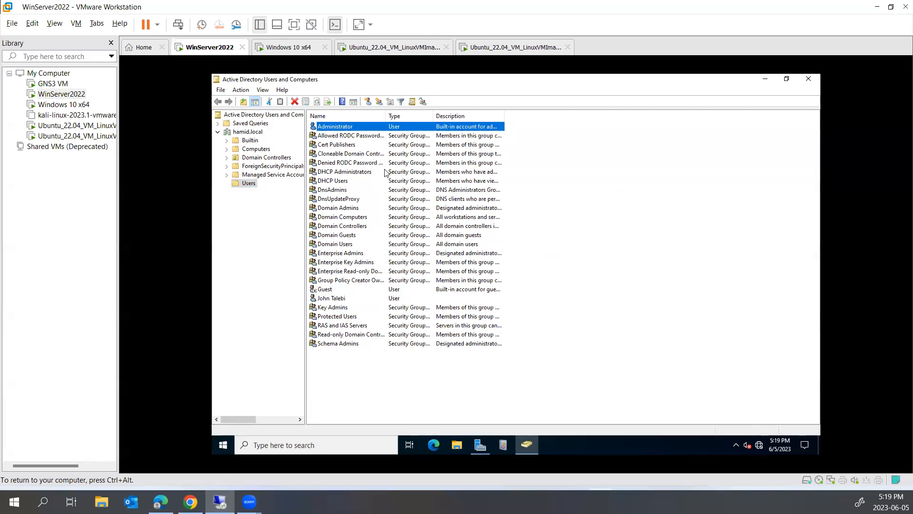
left_click(276, 47)
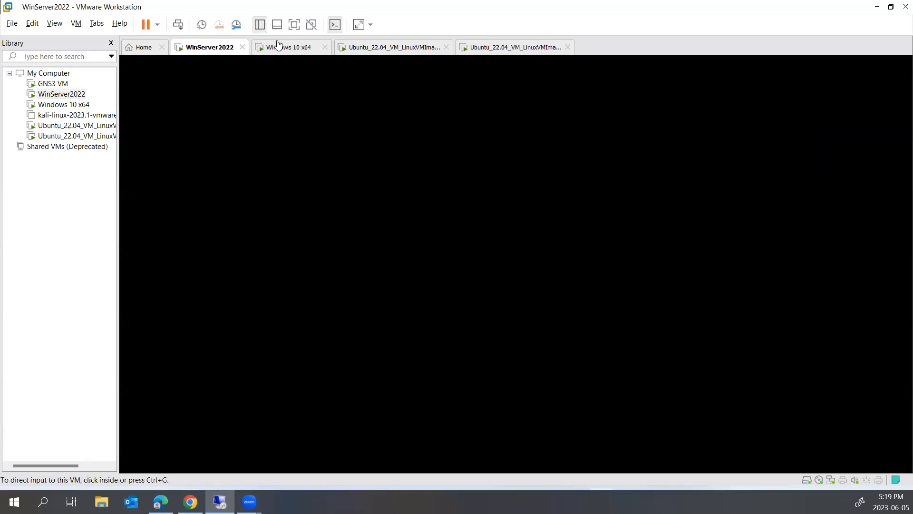
left_click(208, 48)
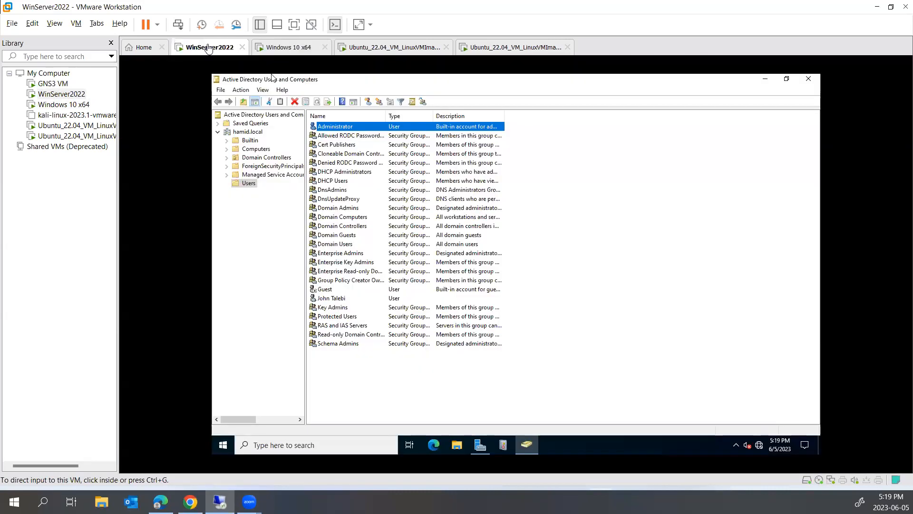
right_click(210, 50)
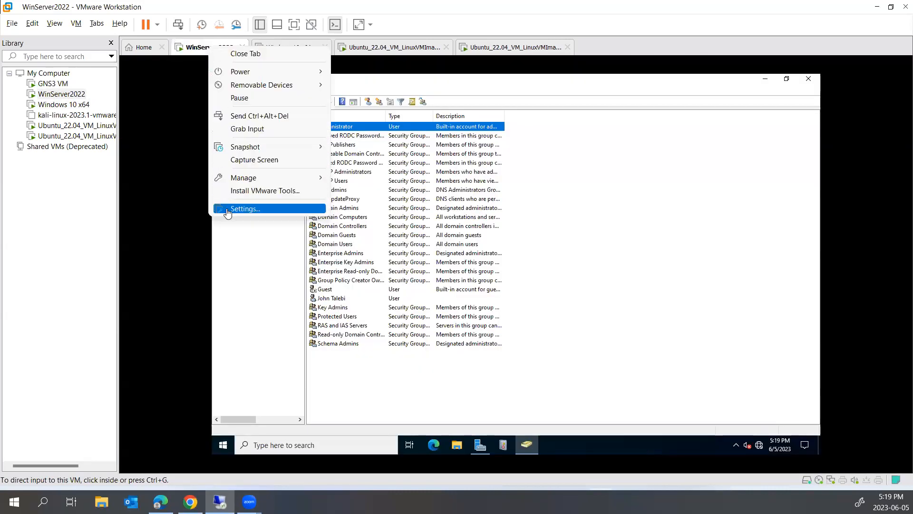
left_click(251, 213)
left_click(312, 126)
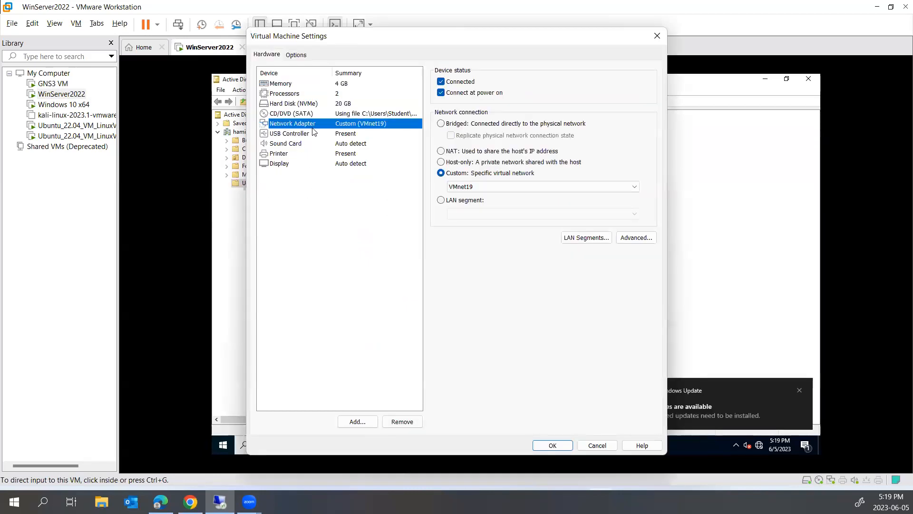
left_click(656, 35)
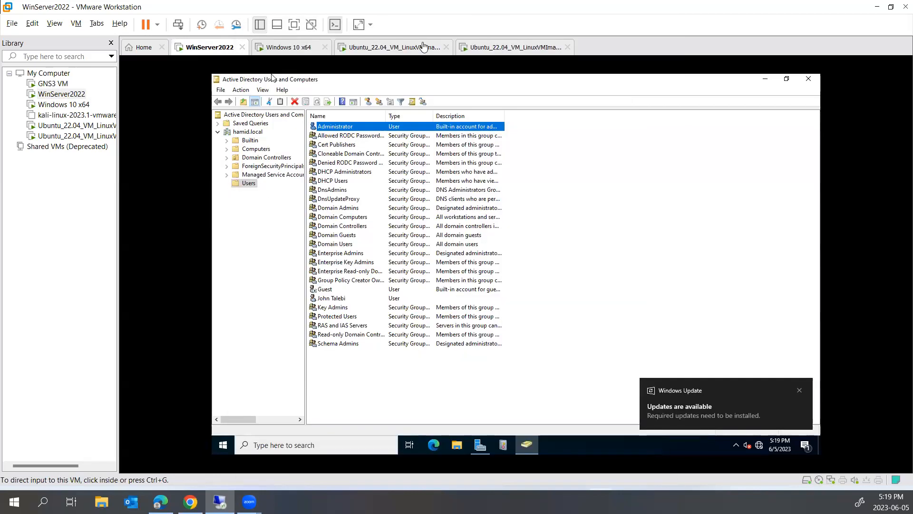
right_click(296, 51)
left_click(314, 212)
left_click(350, 125)
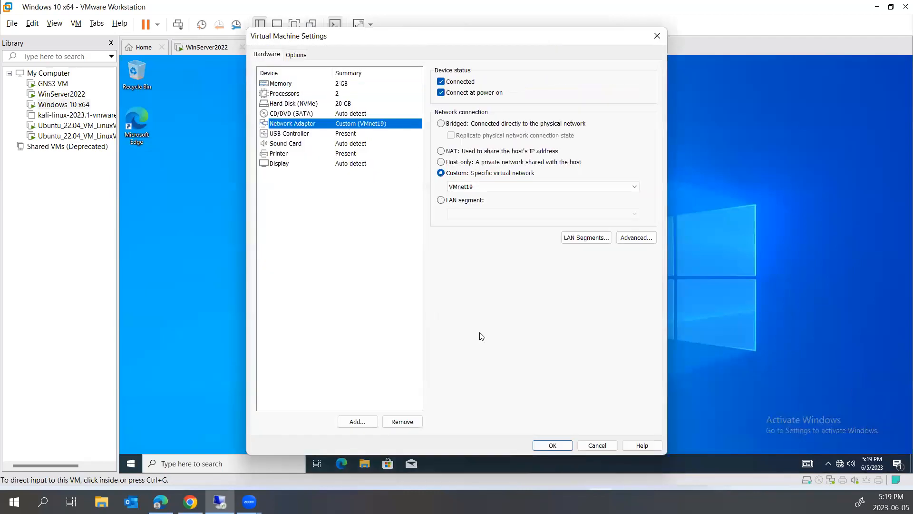
left_click(592, 446)
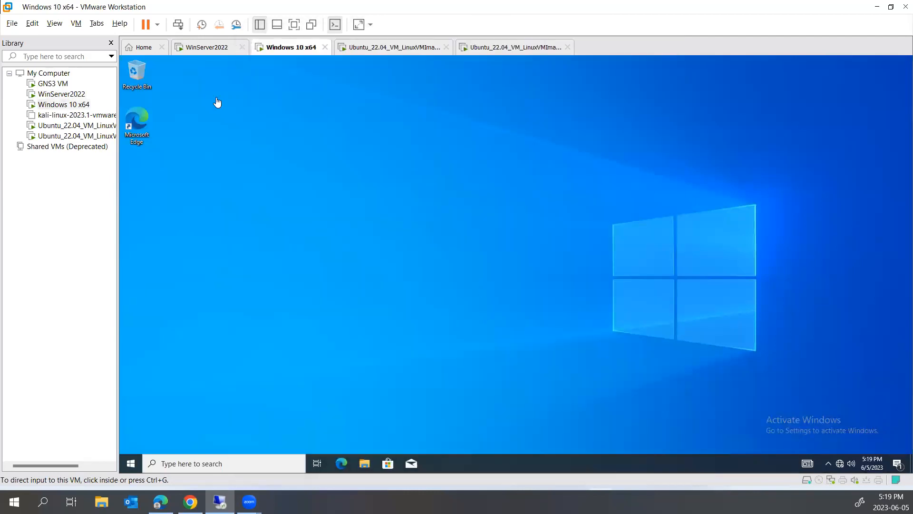
left_click(207, 48)
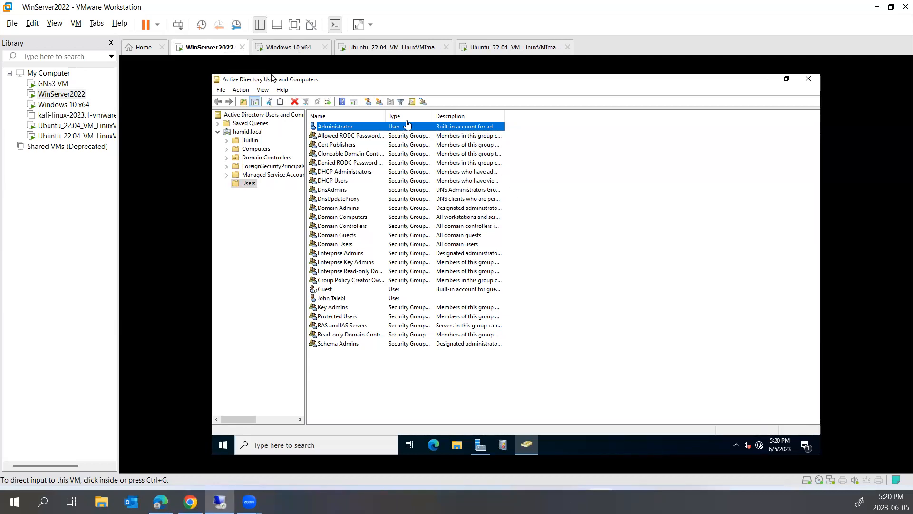
- Minimize Active Directory Users and Computers, restore Server Manager, and open its Tools menu
left_click(289, 47)
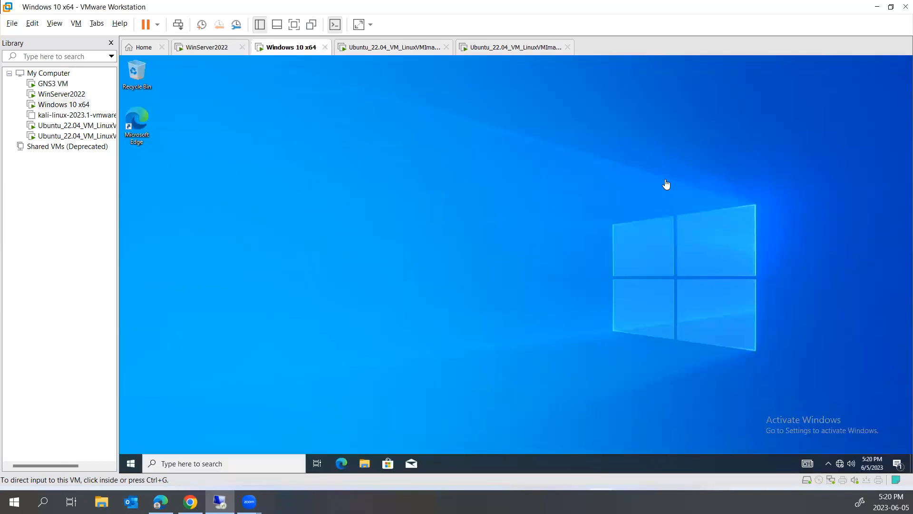
left_click(207, 48)
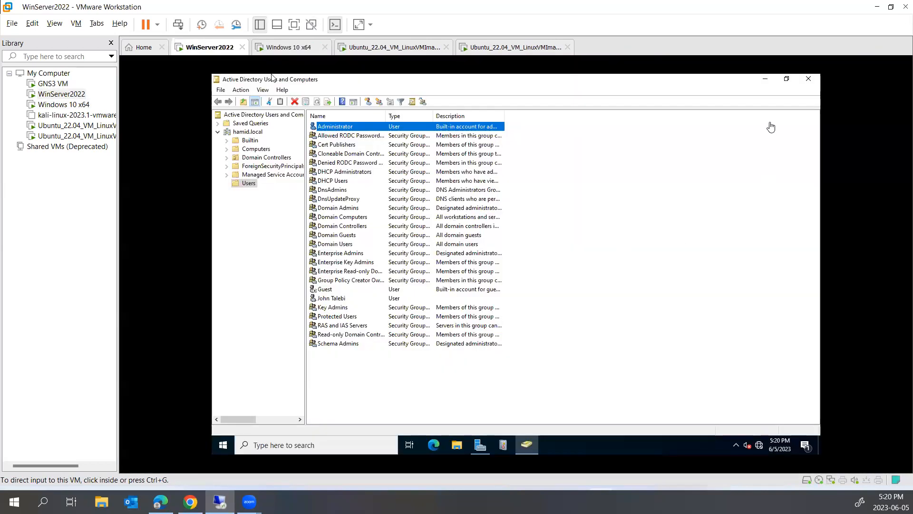
left_click(763, 79)
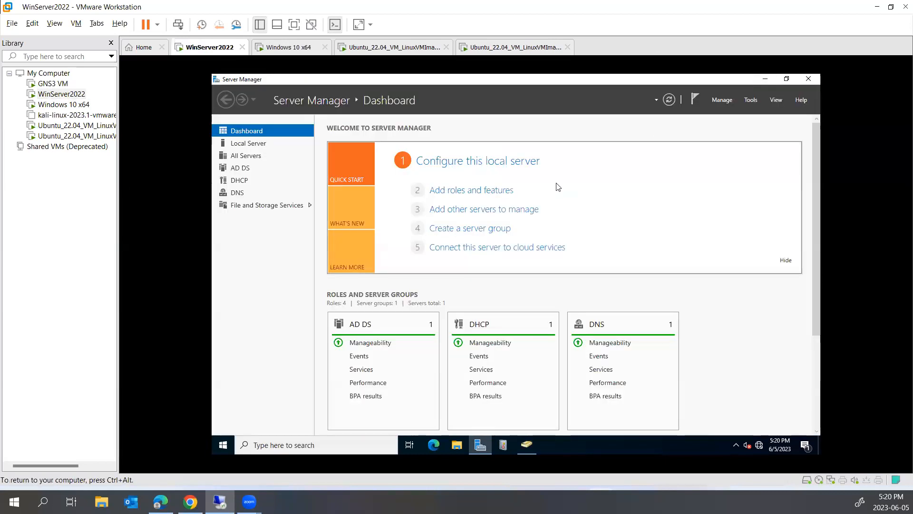
left_click(765, 79)
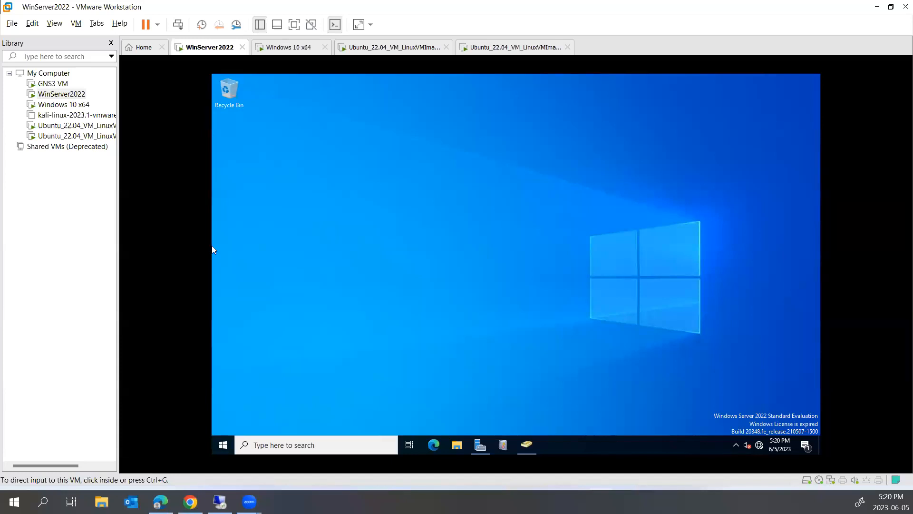
left_click(461, 350)
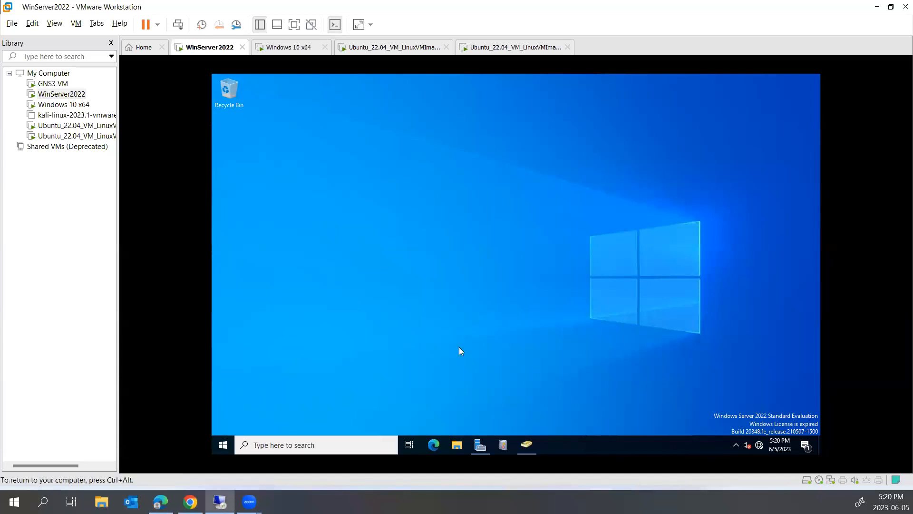
left_click(481, 447)
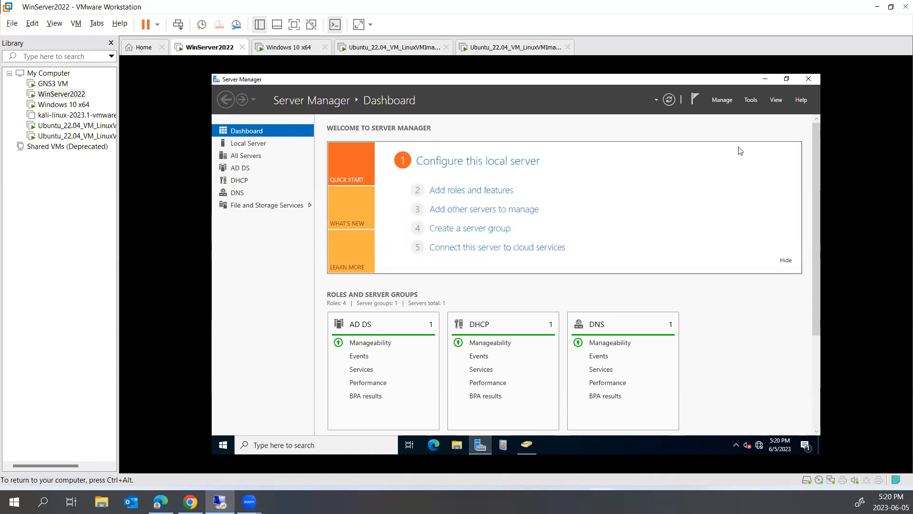
left_click(750, 100)
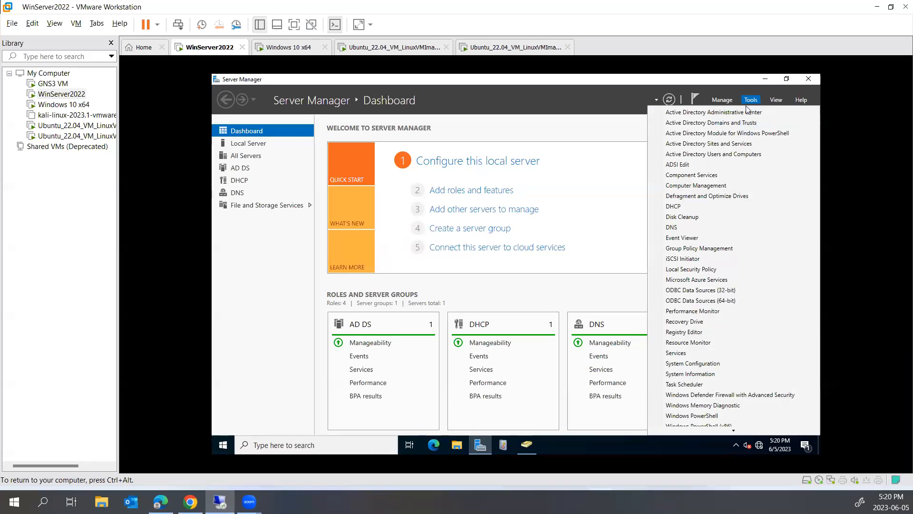
- Open Group Policy Management and select the Default Domain Policy under Domains > hamid.local
left_click(684, 249)
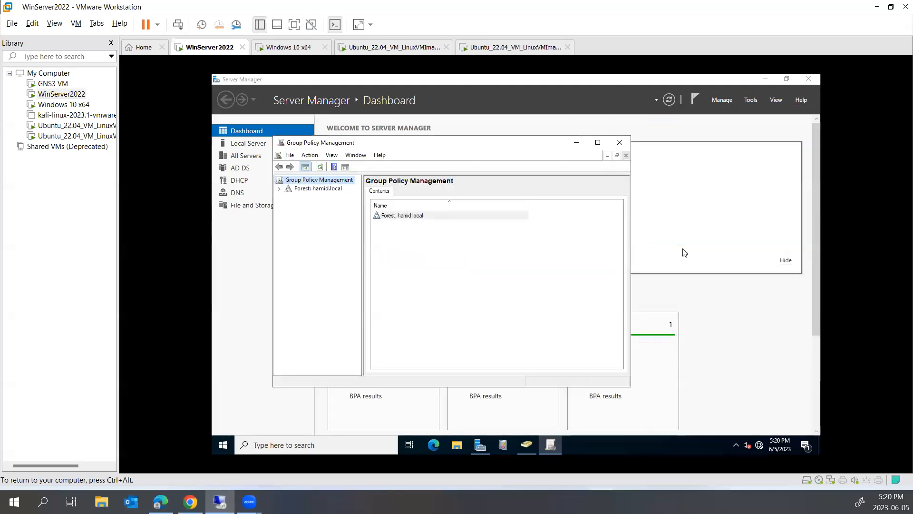
left_click(314, 189)
left_click(279, 189)
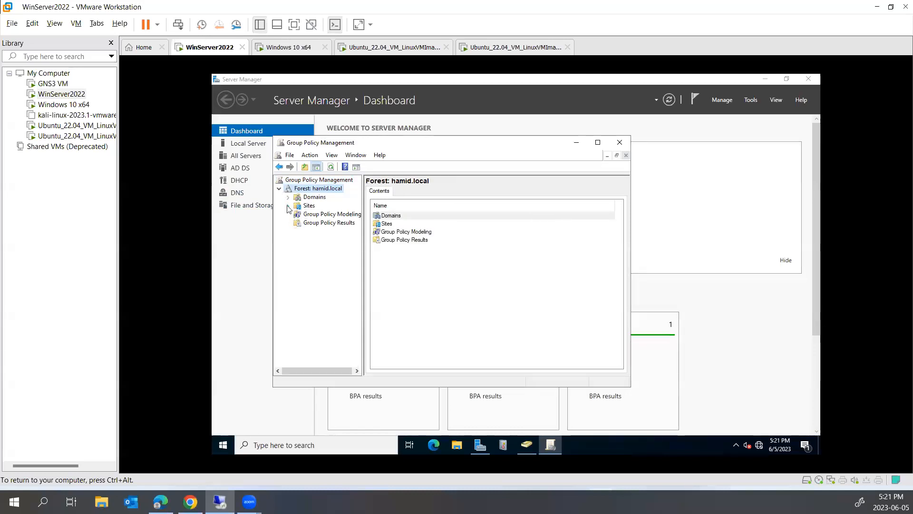
left_click(298, 206)
left_click(288, 197)
left_click(297, 206)
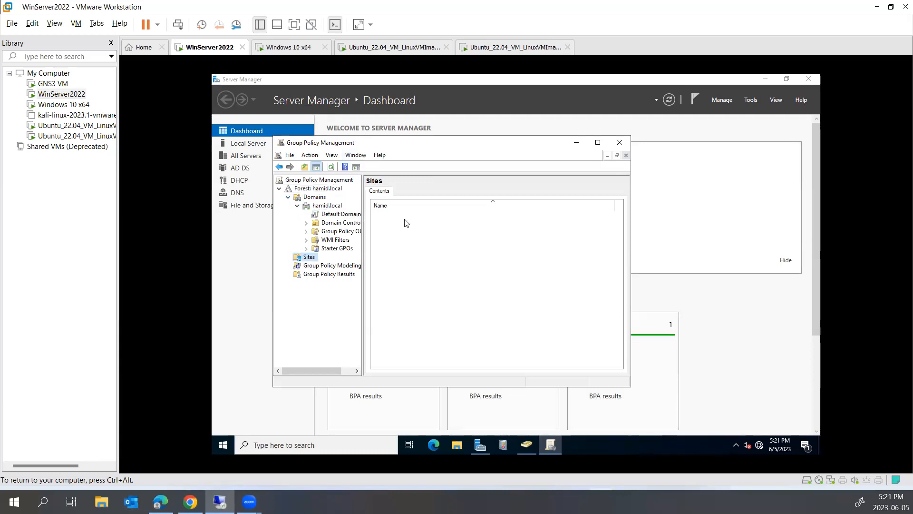
left_click_drag(363, 226, 432, 223)
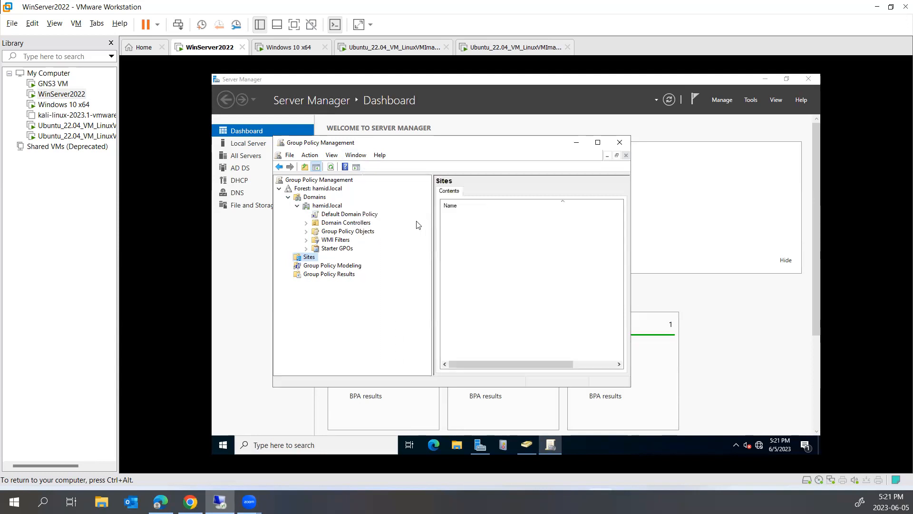
left_click(350, 215)
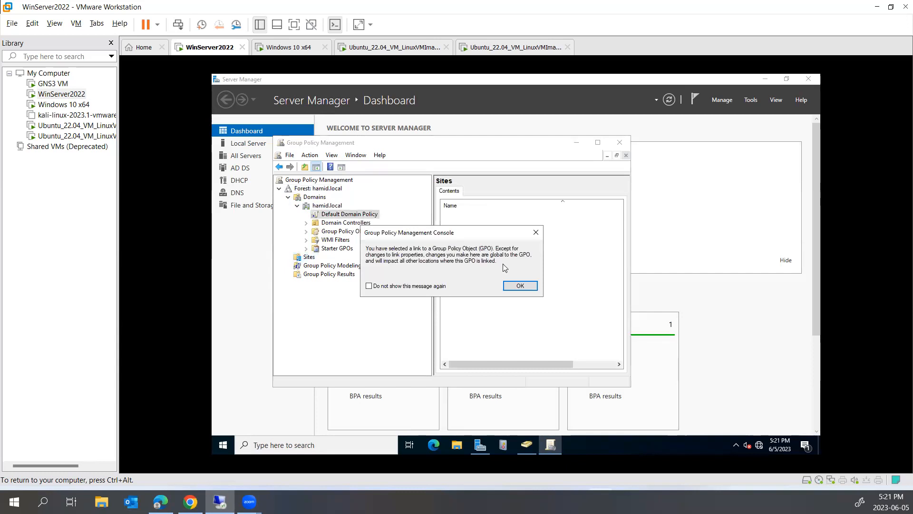
left_click(534, 288)
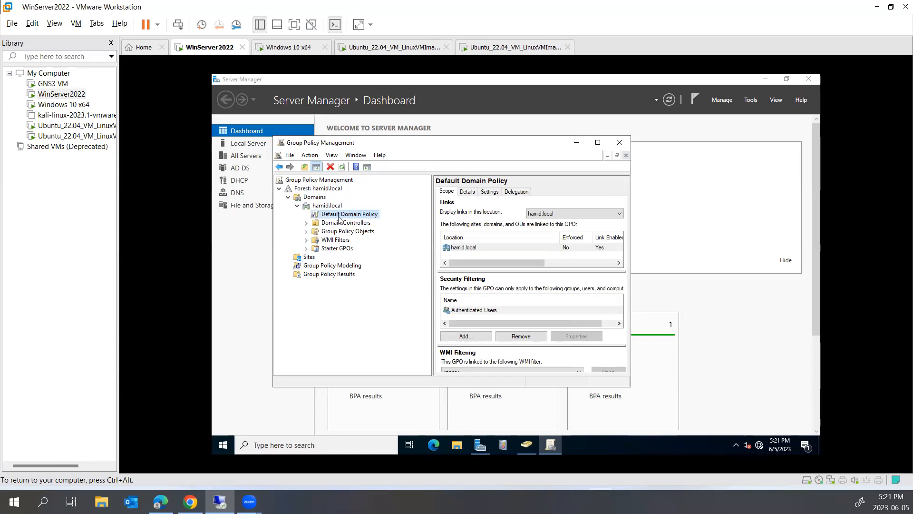
- Create a GPO named 'Background Image' in hamid.local and link it there
right_click(324, 209)
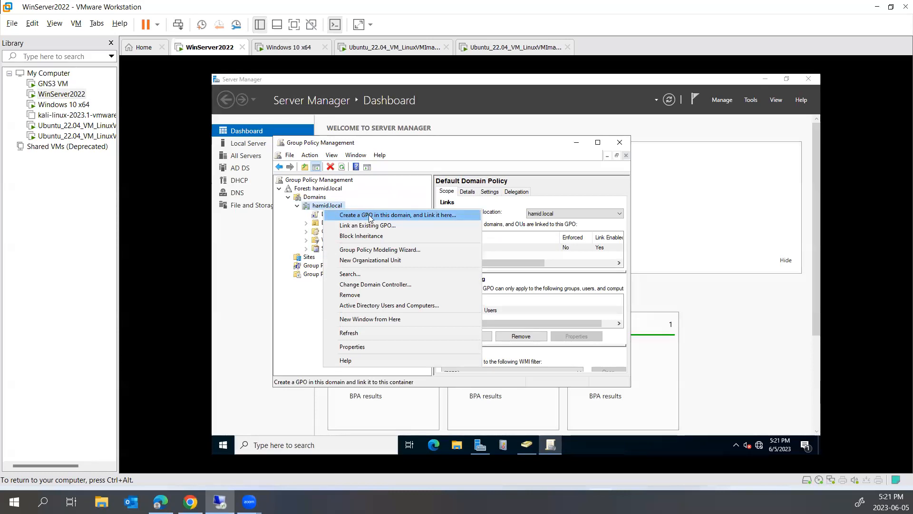
left_click(333, 214)
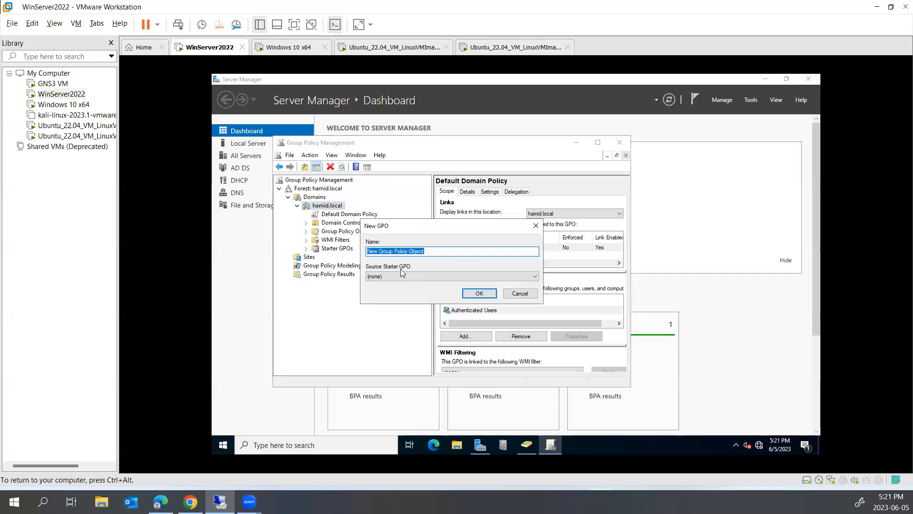
type("Ba")
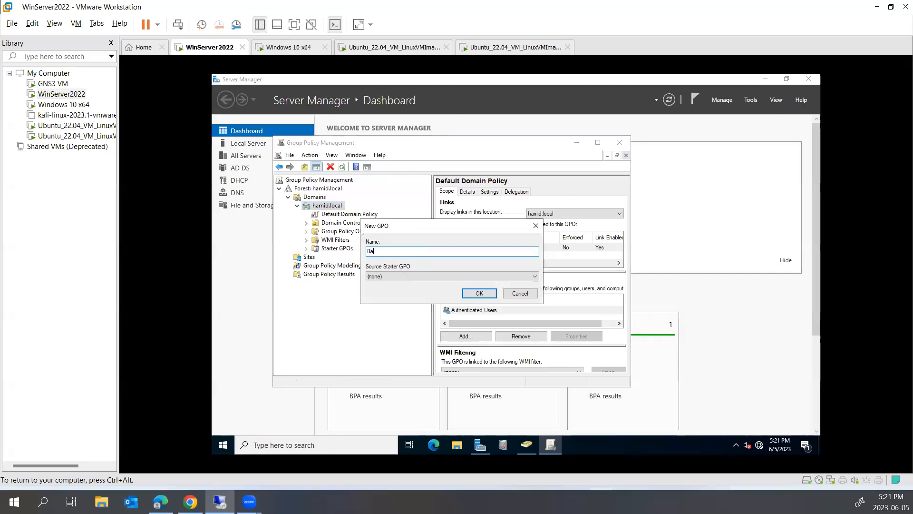
type("ckground O")
type("mage")
key("Return")
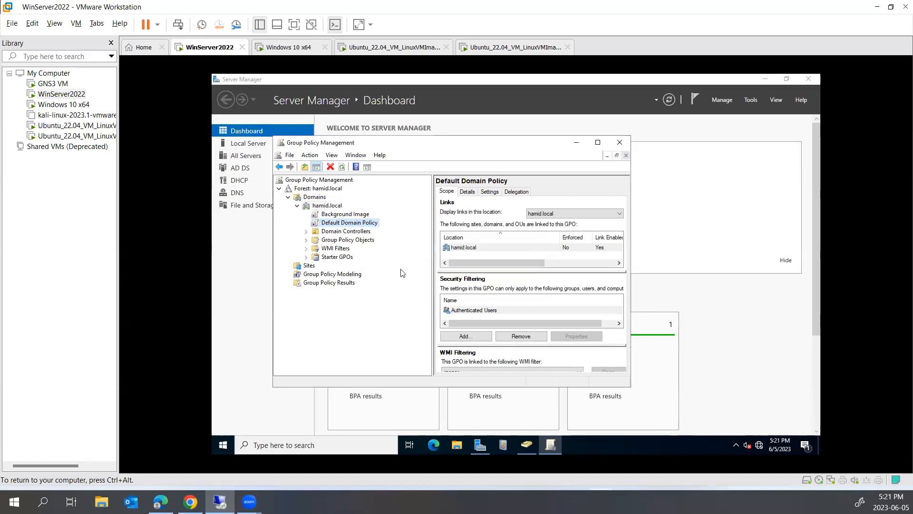
left_click(352, 214)
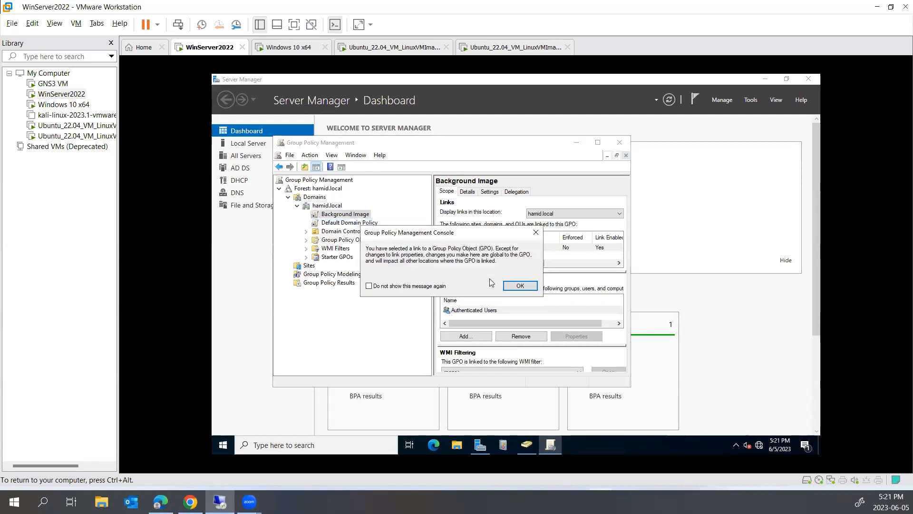
- Edit the Background Image GPO in a maximized Group Policy Management Editor
left_click(520, 287)
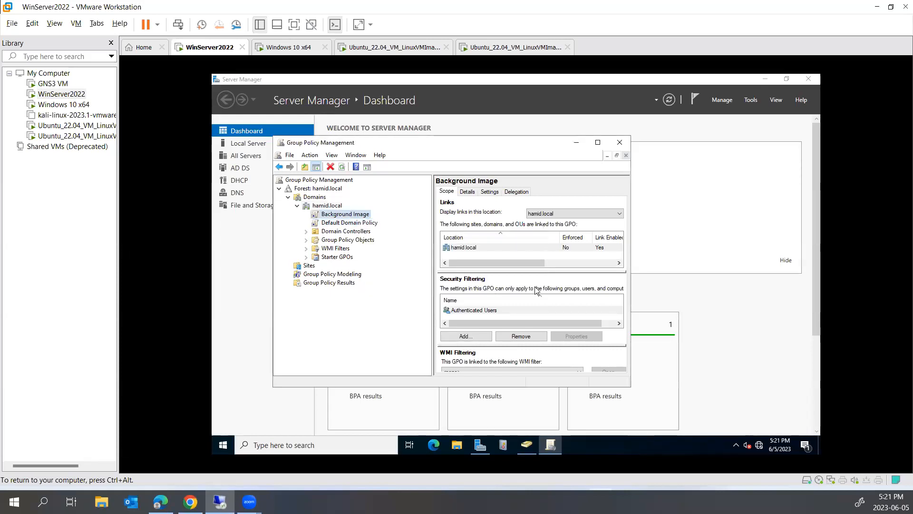
right_click(350, 217)
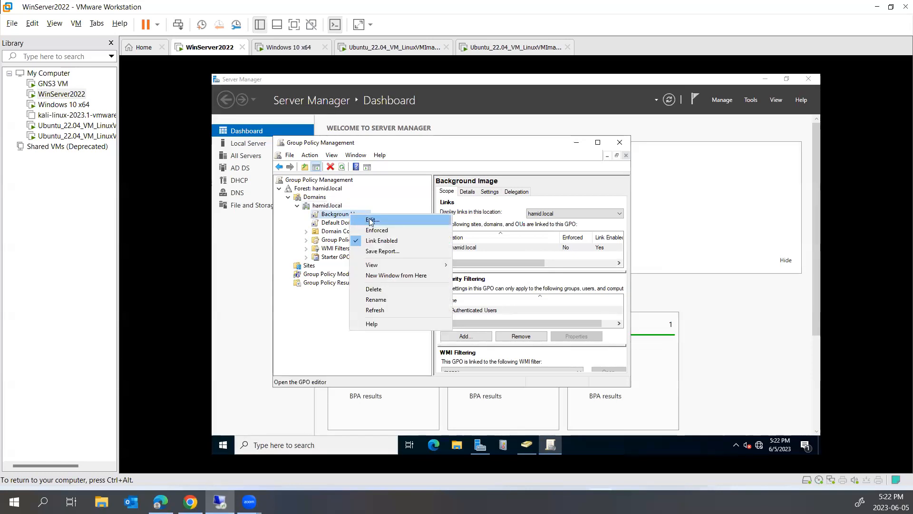
left_click(369, 220)
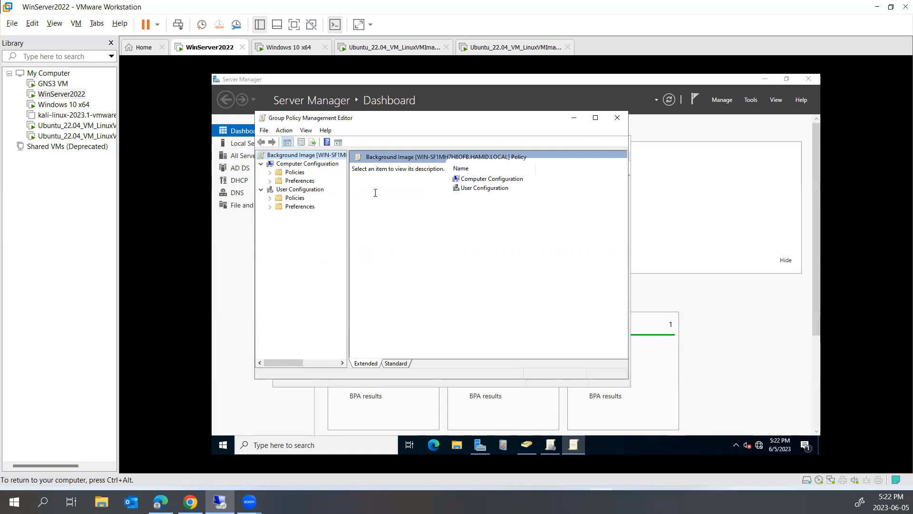
double_click(354, 122)
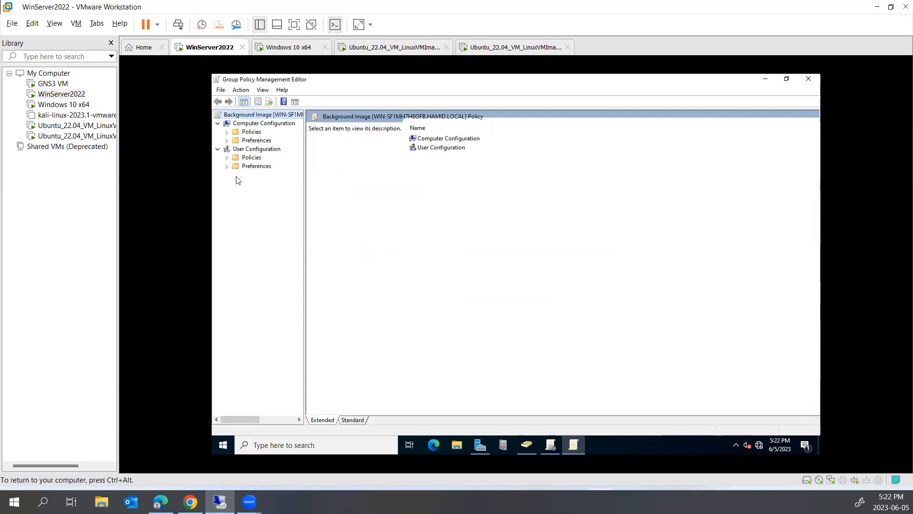
- Expand User Configuration > Policies > Administrative Templates and show the Desktop folder's settings
left_click(226, 132)
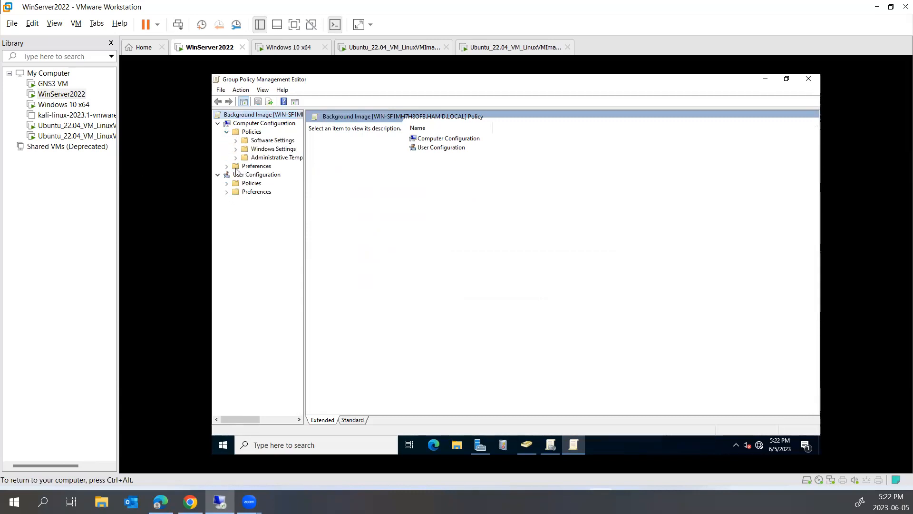
left_click(227, 184)
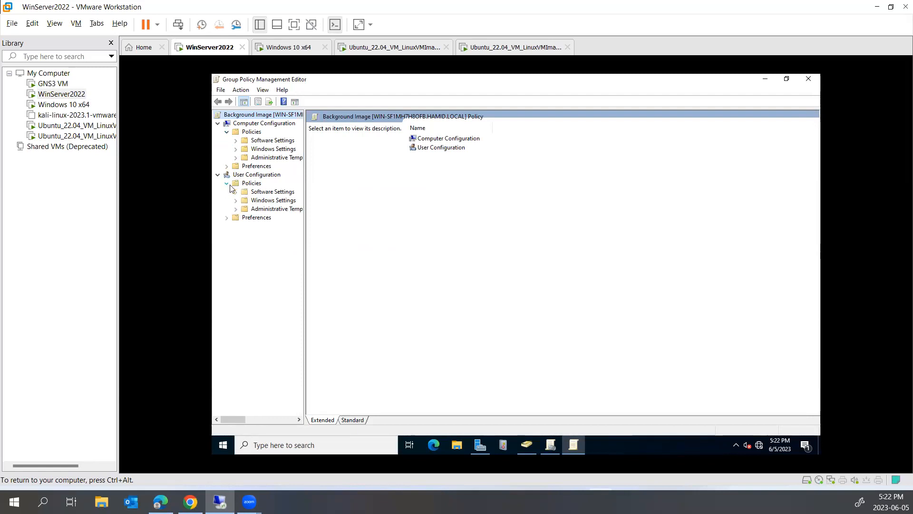
left_click(236, 210)
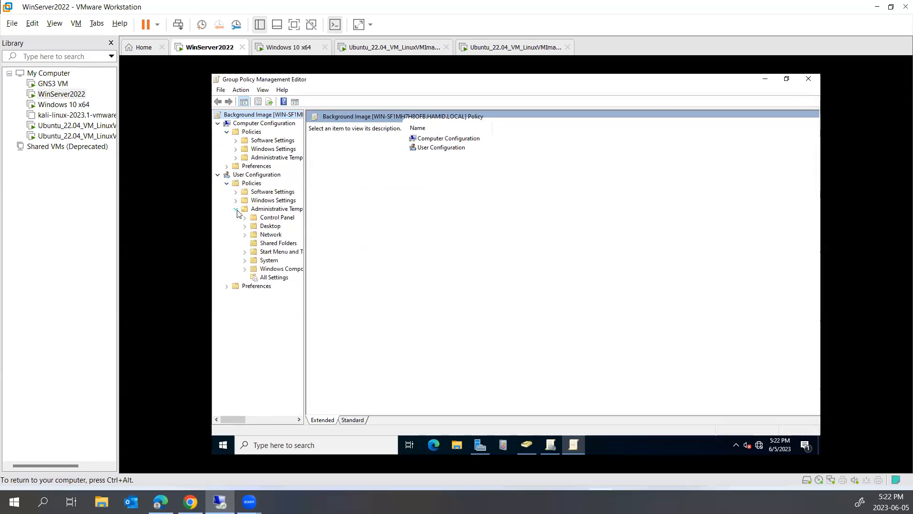
left_click(266, 221)
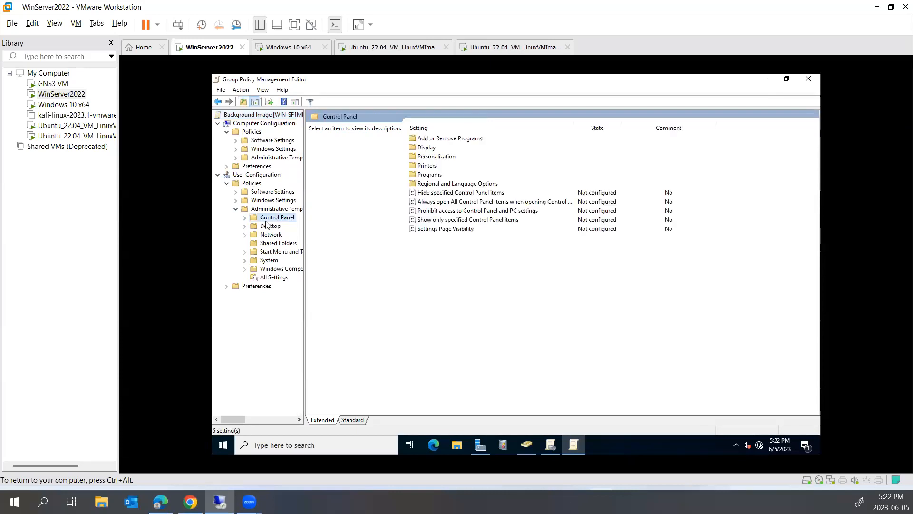
left_click(266, 229)
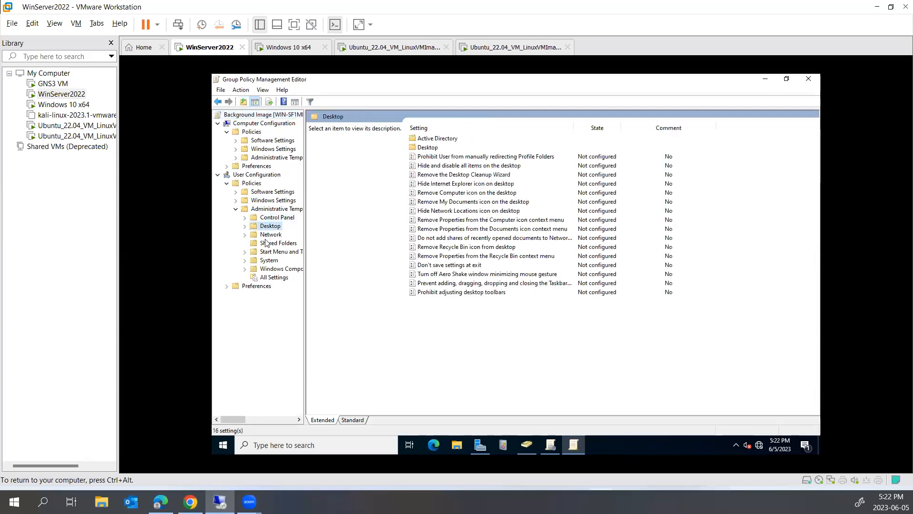
left_click(266, 243)
left_click(268, 234)
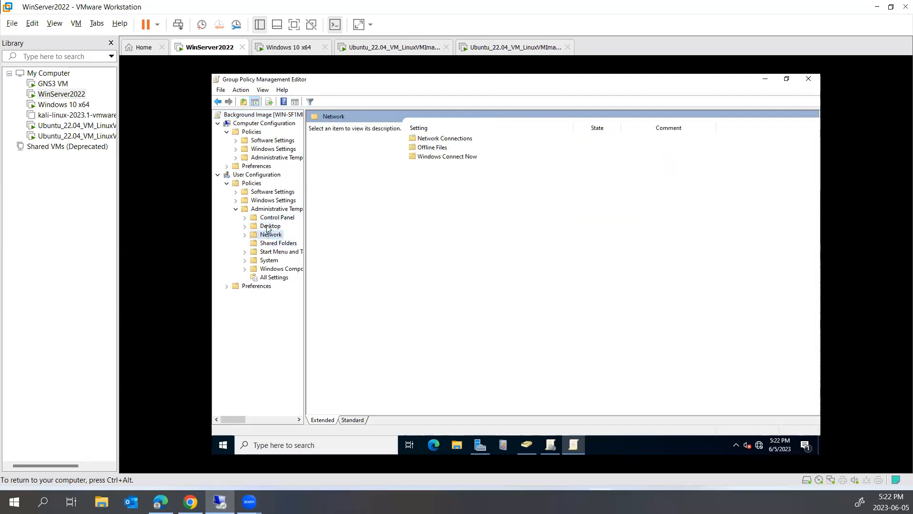
left_click(268, 227)
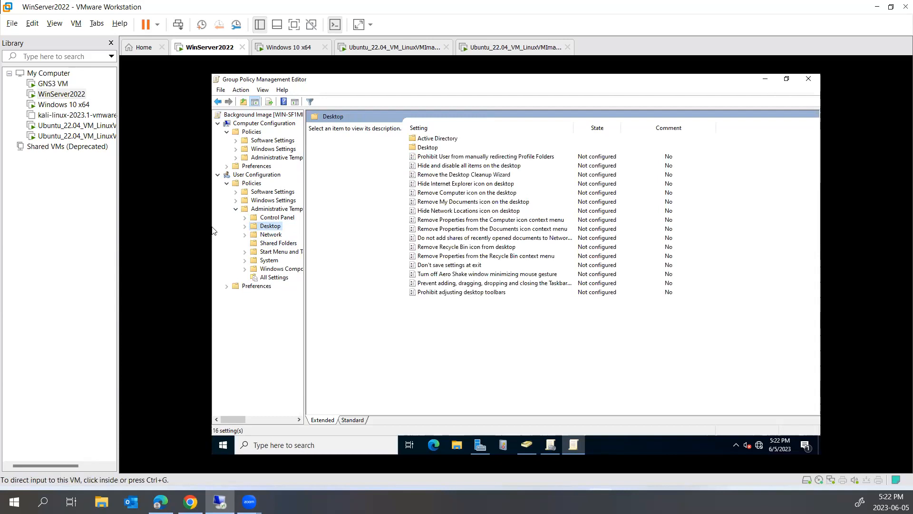
- Search Bing in Edge for 'background image group policy' and scroll through the results
key("alt+Tab")
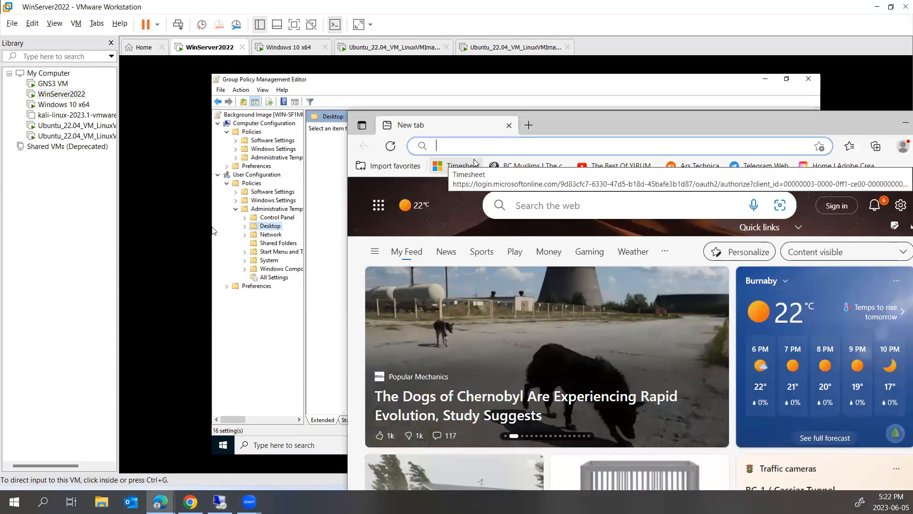
type("back")
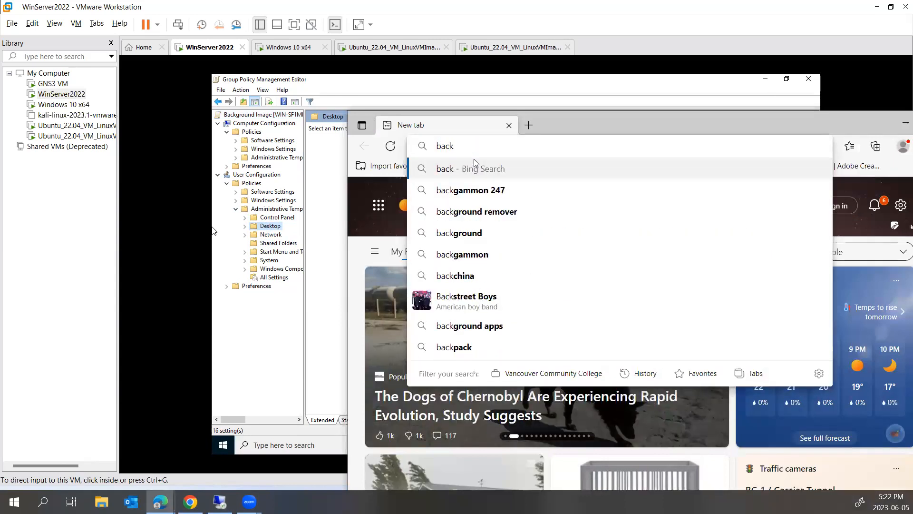
type("ground image")
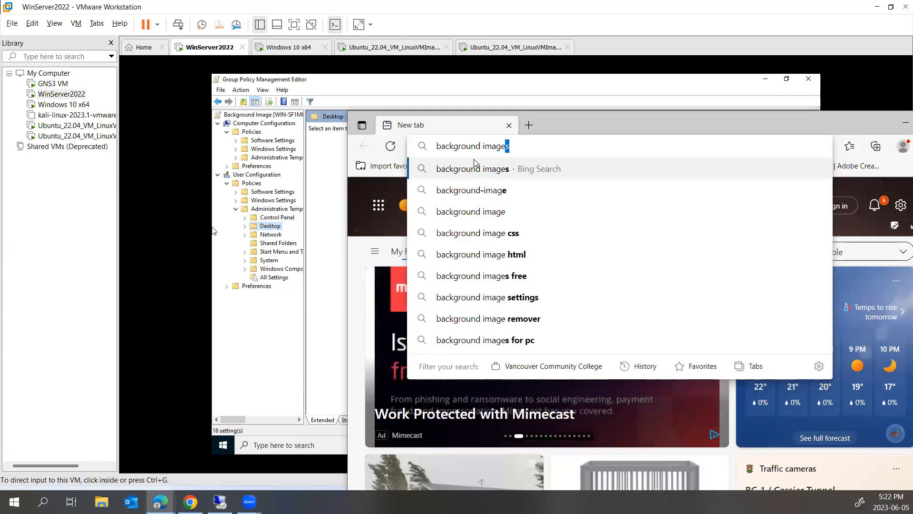
type(" group policy")
key("Return")
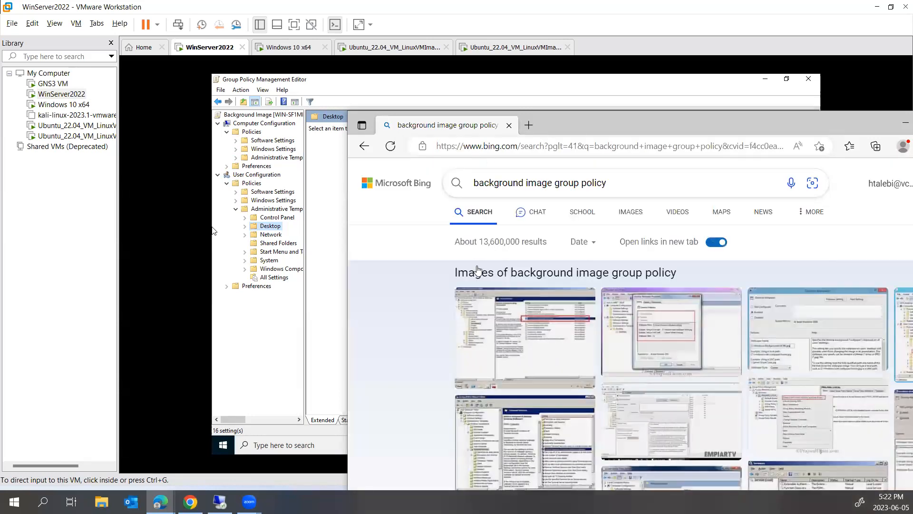
left_click_drag(547, 119, 393, 37)
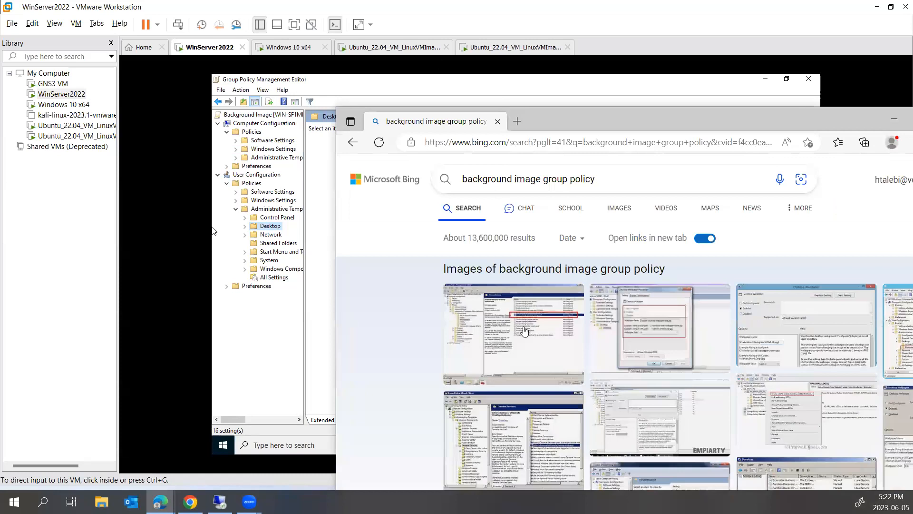
scroll(522, 328, "down", 9)
scroll(520, 320, "down", 1)
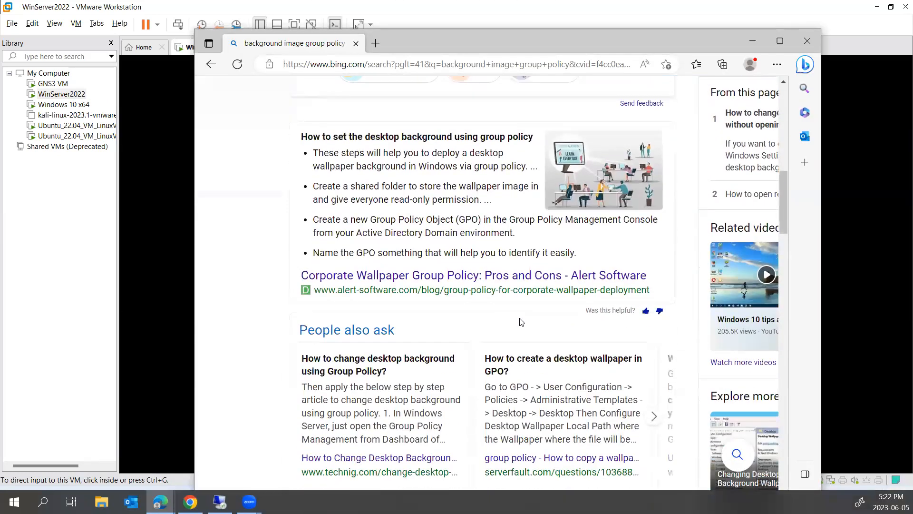
scroll(513, 283, "down", 3)
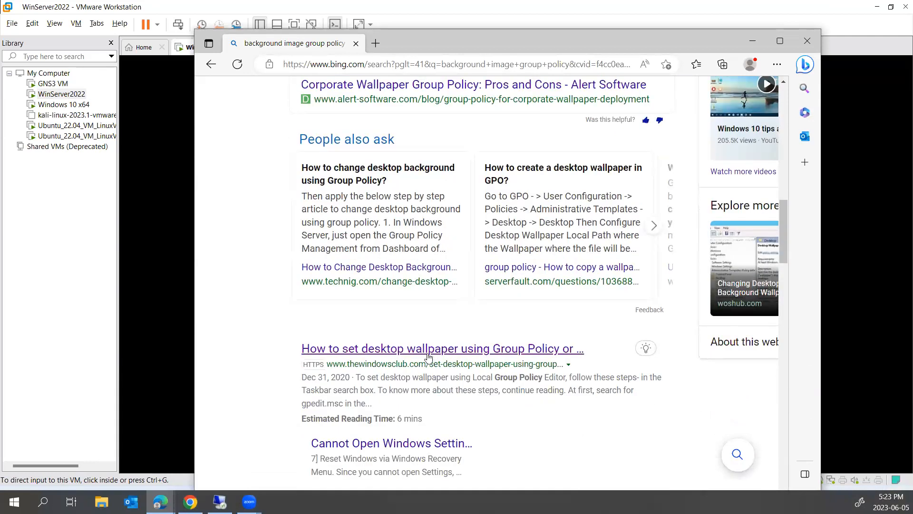
- Open The Windows Club wallpaper guide, read the full Desktop policy path, and move Edge down
left_click(486, 352)
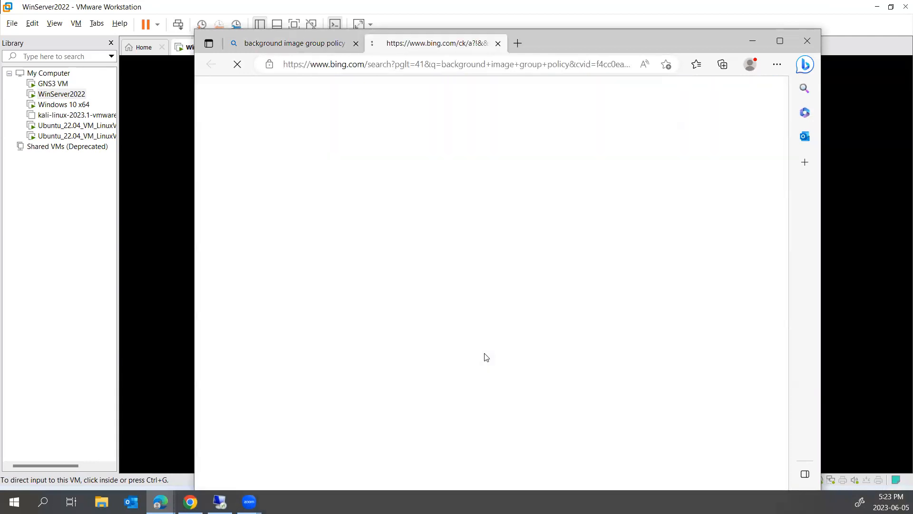
scroll(484, 310, "down", 10)
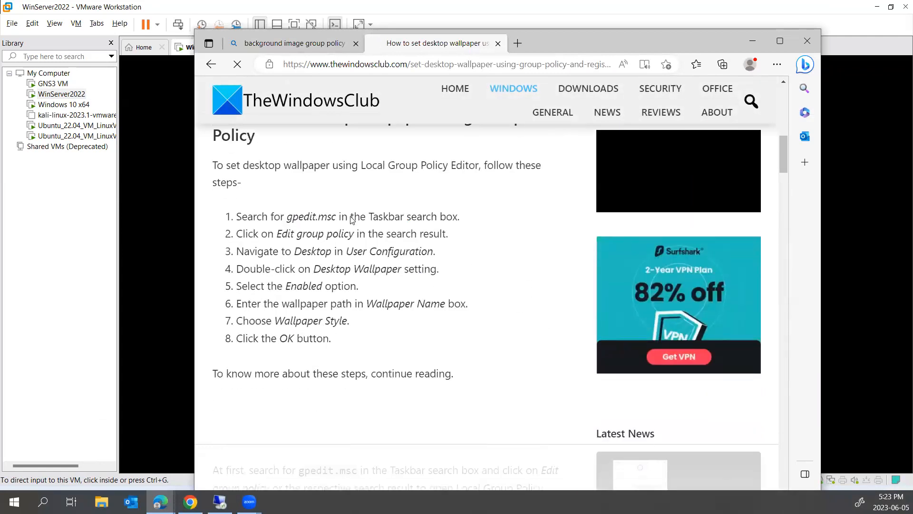
scroll(250, 166, "down", 1)
scroll(307, 276, "down", 4)
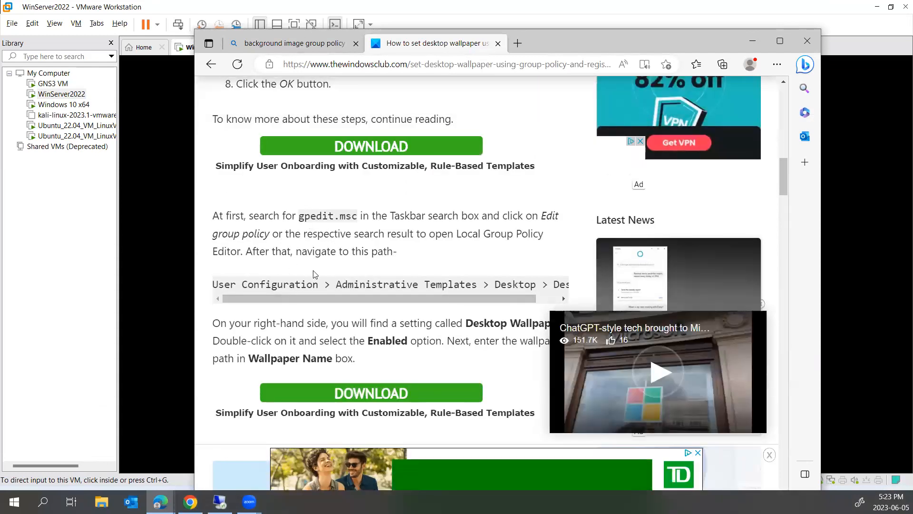
left_click_drag(264, 300, 551, 284)
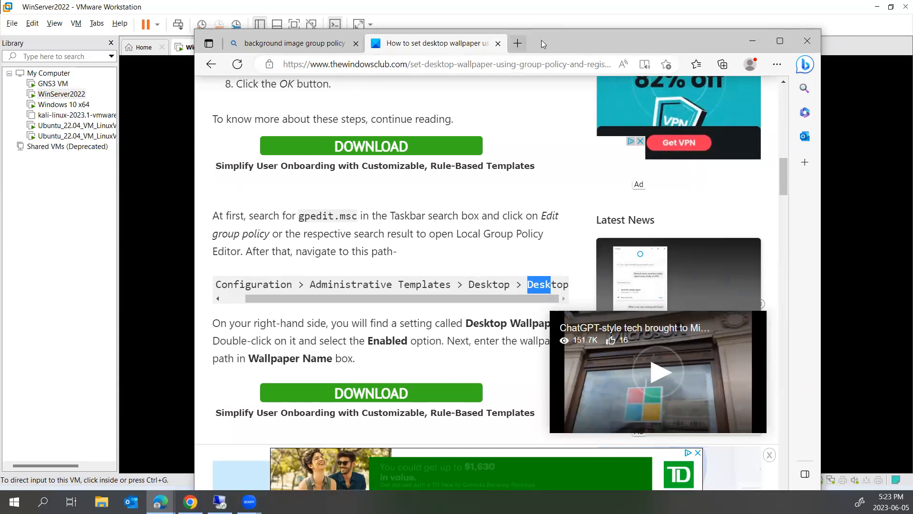
left_click_drag(544, 48, 526, 351)
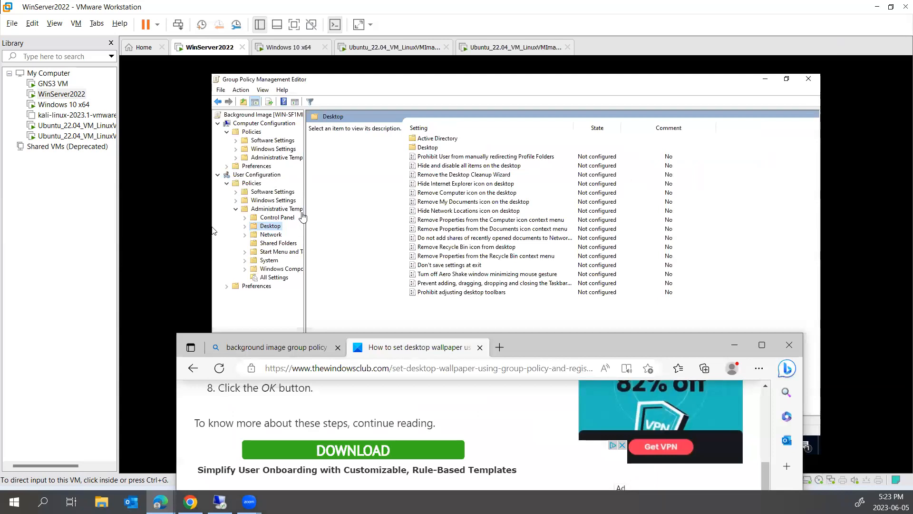
- Review the Desktop Wallpaper policy under Desktop > Desktop and close it unchanged
left_click(248, 227)
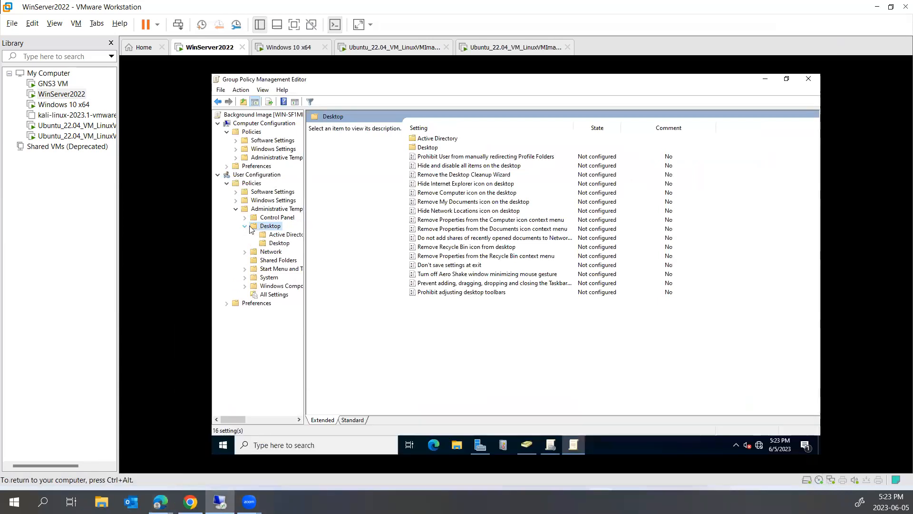
left_click(280, 243)
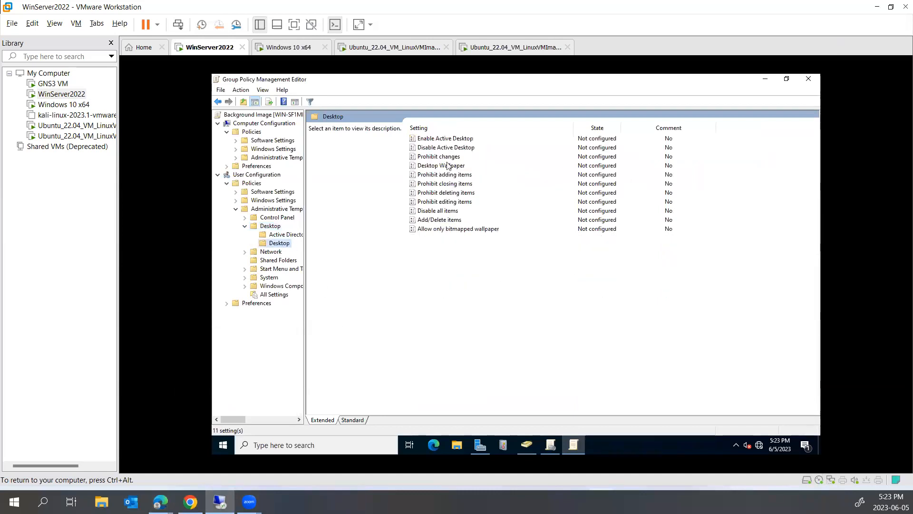
left_click(429, 170)
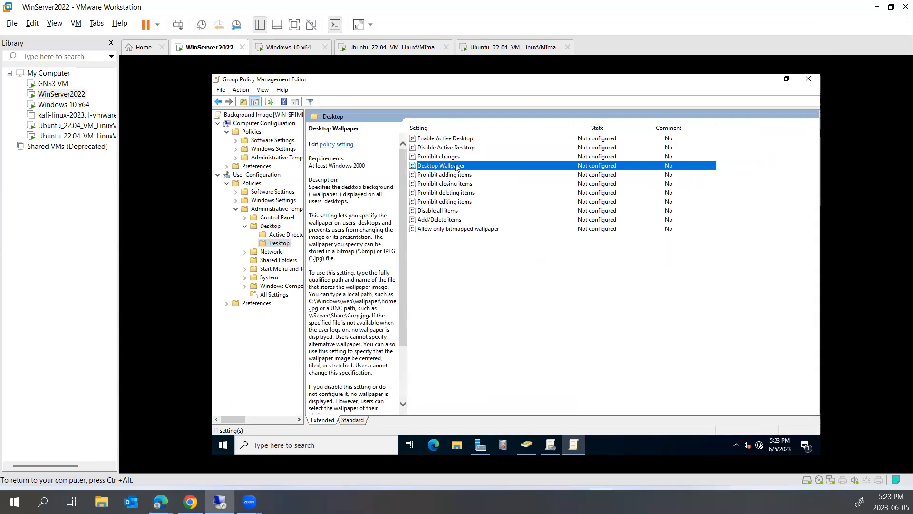
double_click(450, 167)
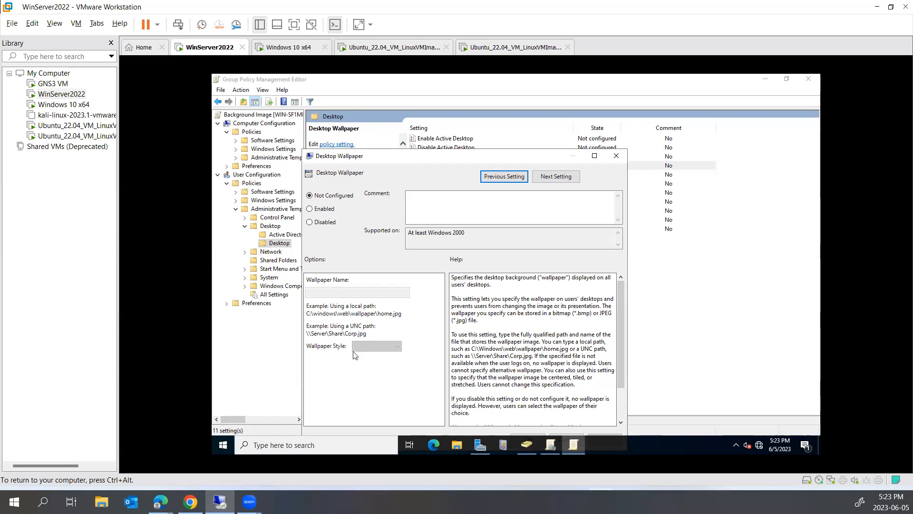
left_click(622, 159)
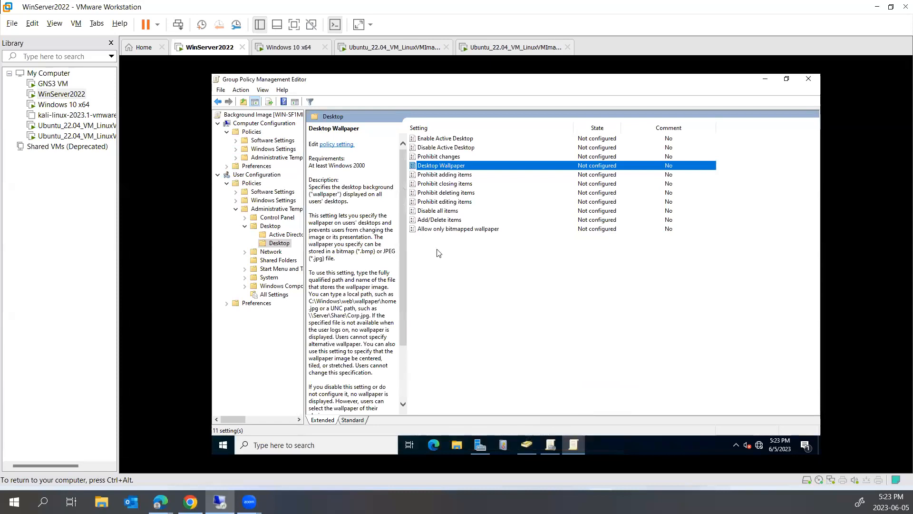
- Show the Control Panel policy settings in the editor tree
left_click(244, 218)
left_click(245, 218)
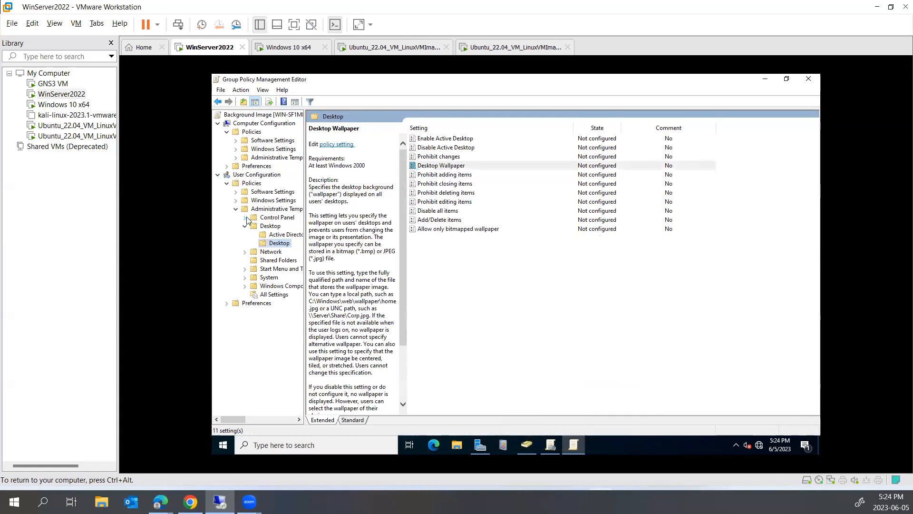
left_click(284, 218)
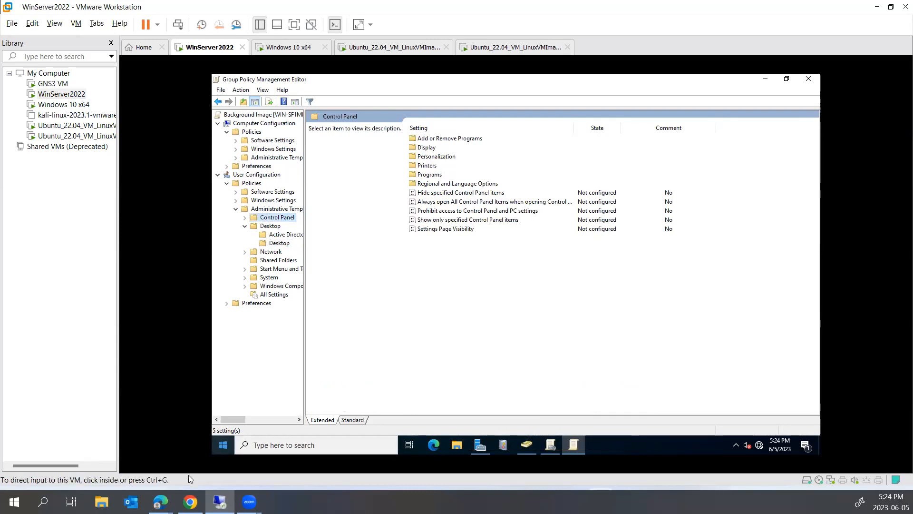
- Bring the Edge window forward and go back to the earlier Bing search results
mouse_move(160, 502)
left_click(220, 454)
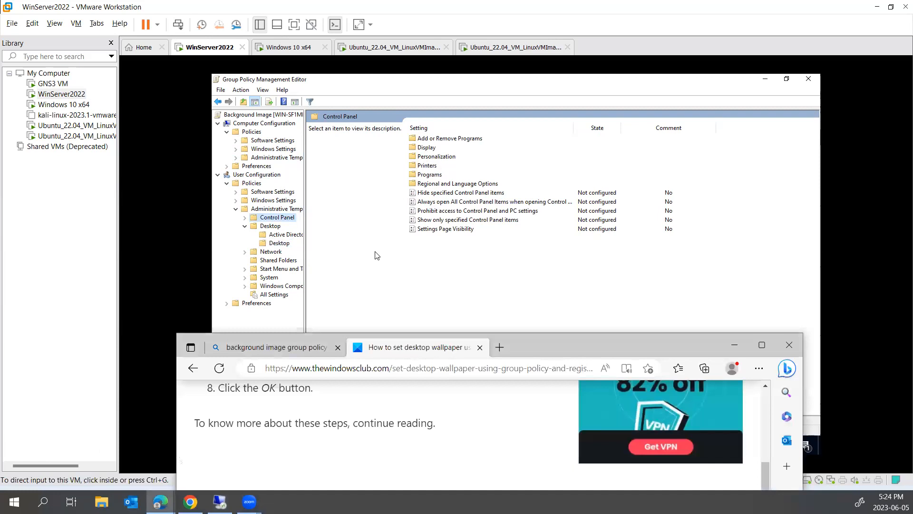
left_click_drag(548, 346, 586, 161)
left_click(233, 184)
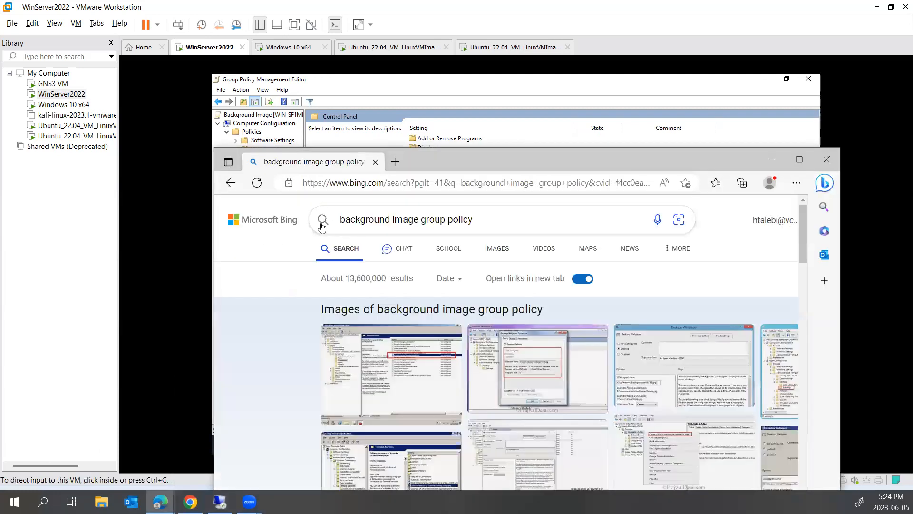
left_click_drag(417, 220, 278, 222)
left_click(278, 222)
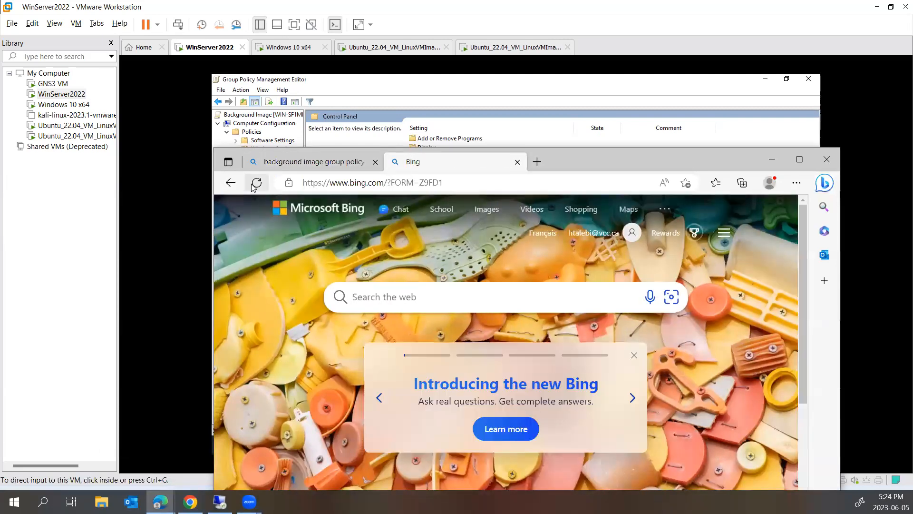
double_click(403, 183)
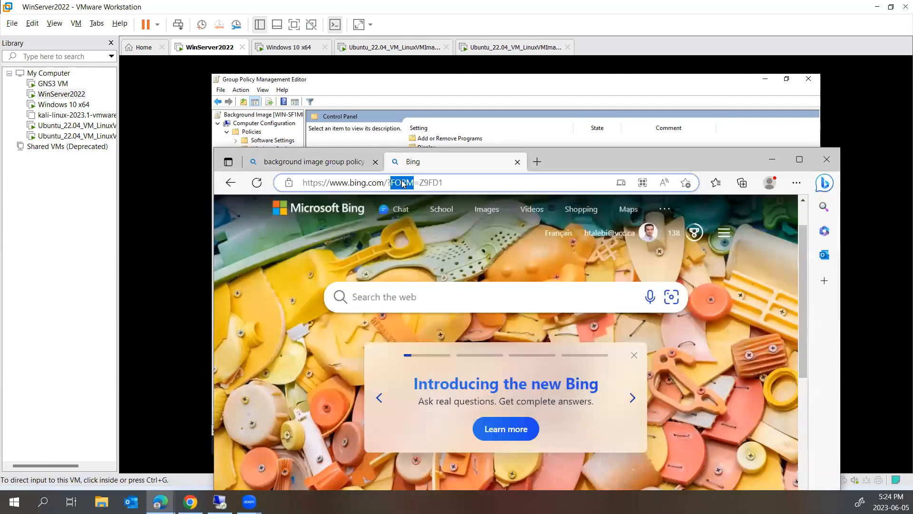
left_click(402, 183)
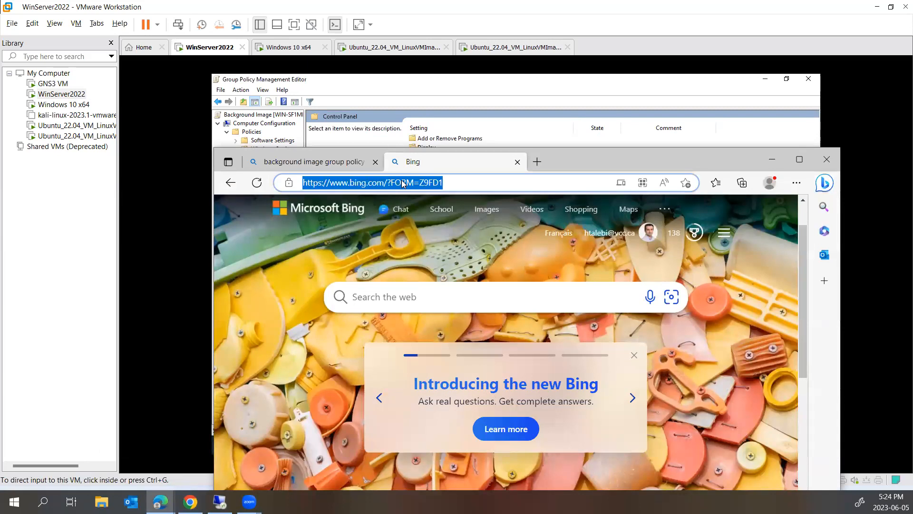
- Change the Bing query to 'disable taskbar group policy' and open Winaero's People Bar article
left_click(326, 166)
mouse_move(418, 220)
left_mouse_down()
mouse_move(366, 222)
mouse_move(405, 228)
left_mouse_up()
key("BackSpace")
key("BackSpace")
key("BackSpace")
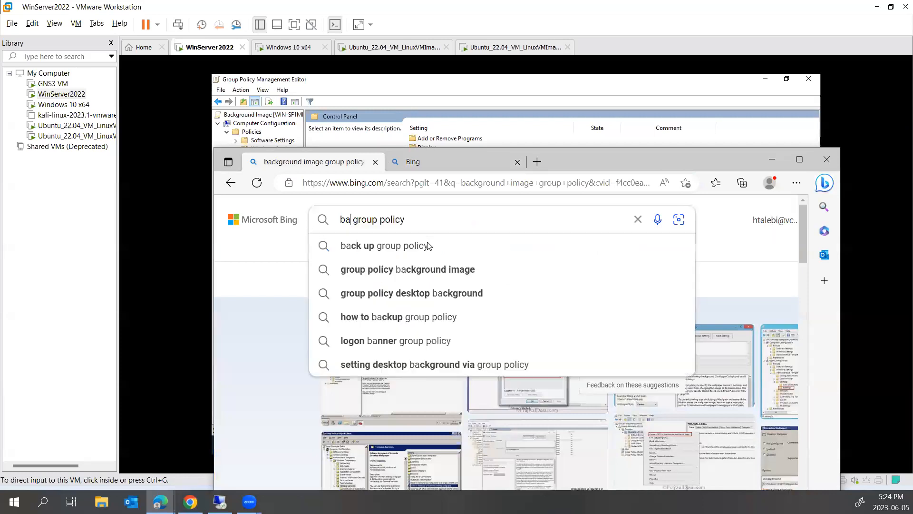
type("disa")
type("ble taskba")
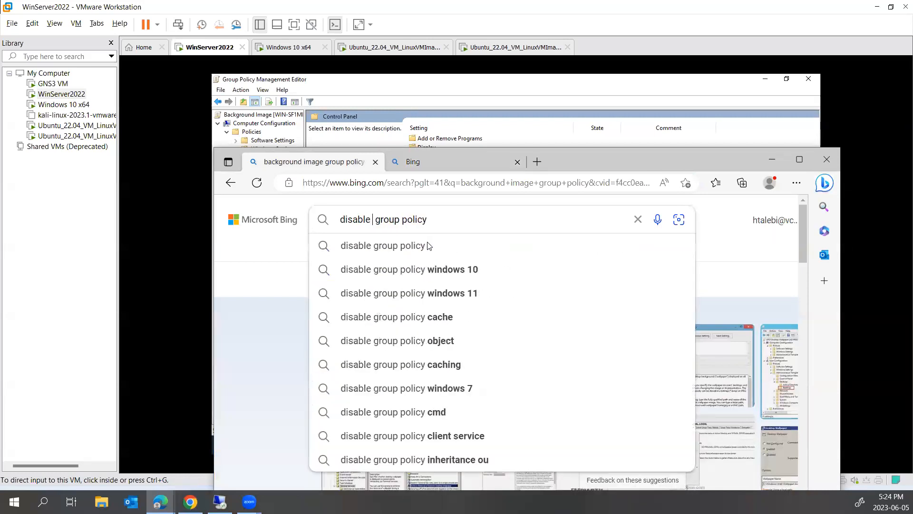
type("r")
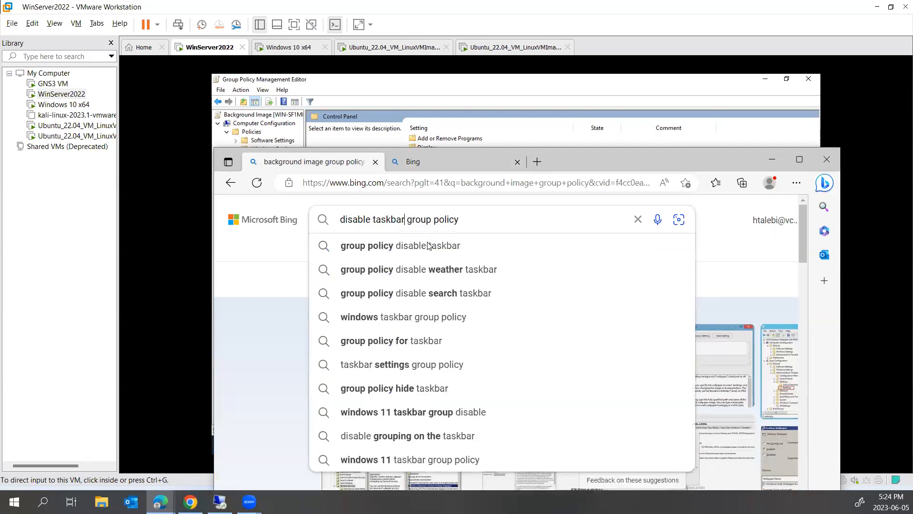
key("Return")
scroll(465, 334, "down", 3)
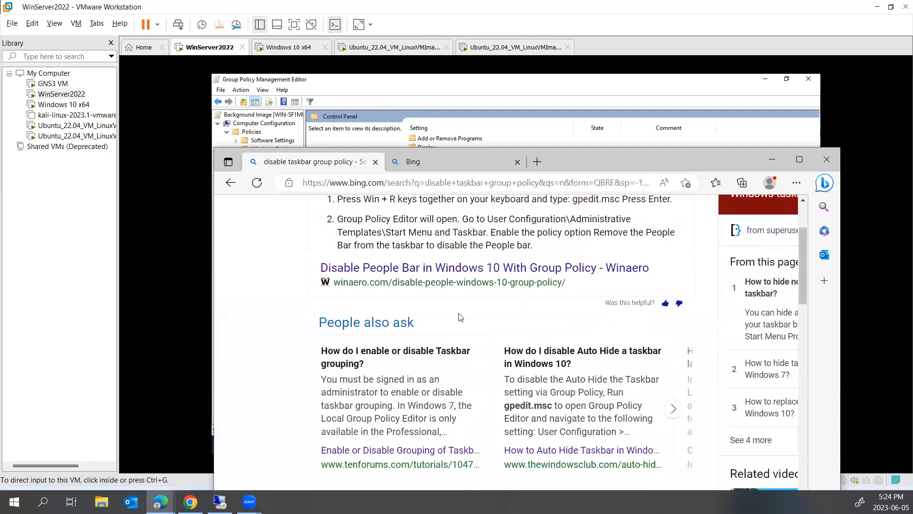
left_click(434, 269)
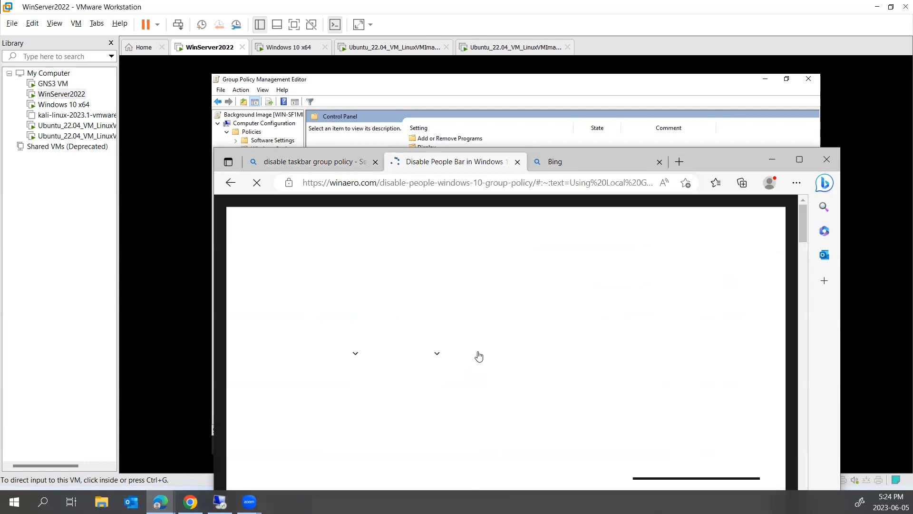
- Read through the Winaero guide's Group Policy steps, then return to the policy editor
scroll(484, 311, "down", 14)
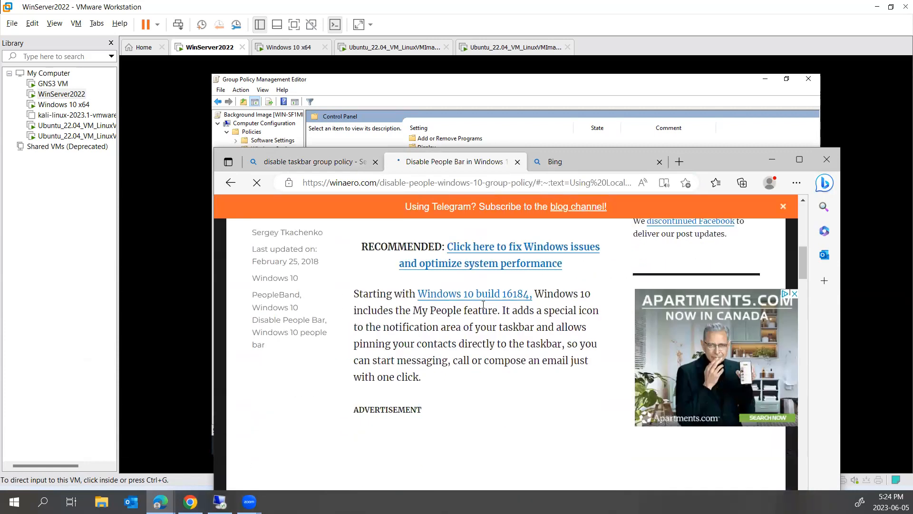
scroll(482, 307, "down", 10)
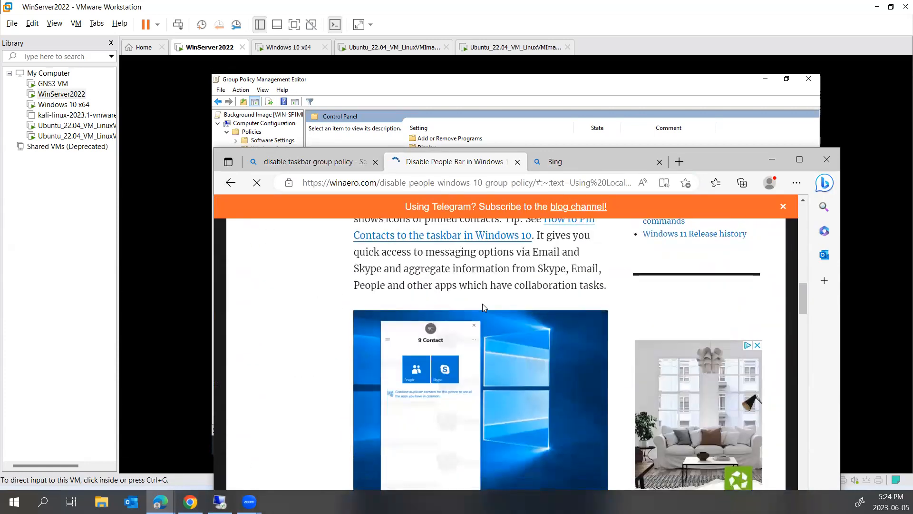
scroll(484, 307, "down", 12)
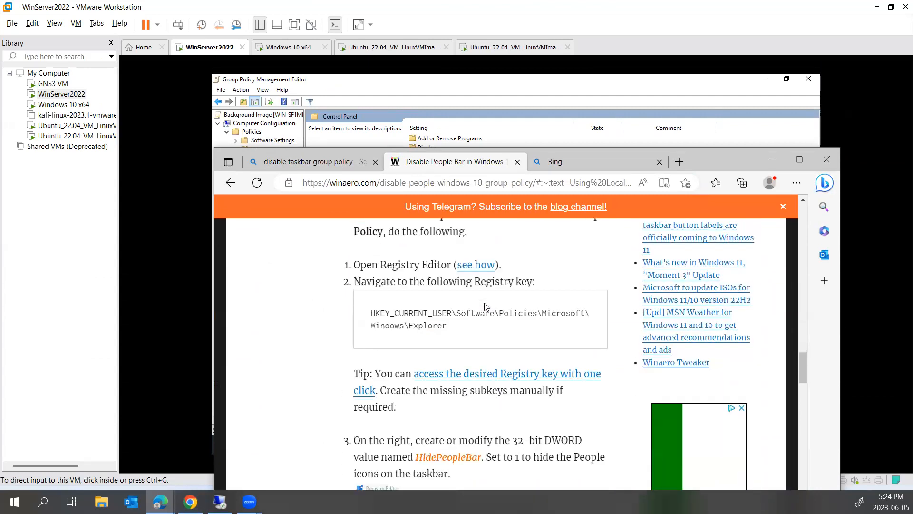
scroll(485, 307, "down", 4)
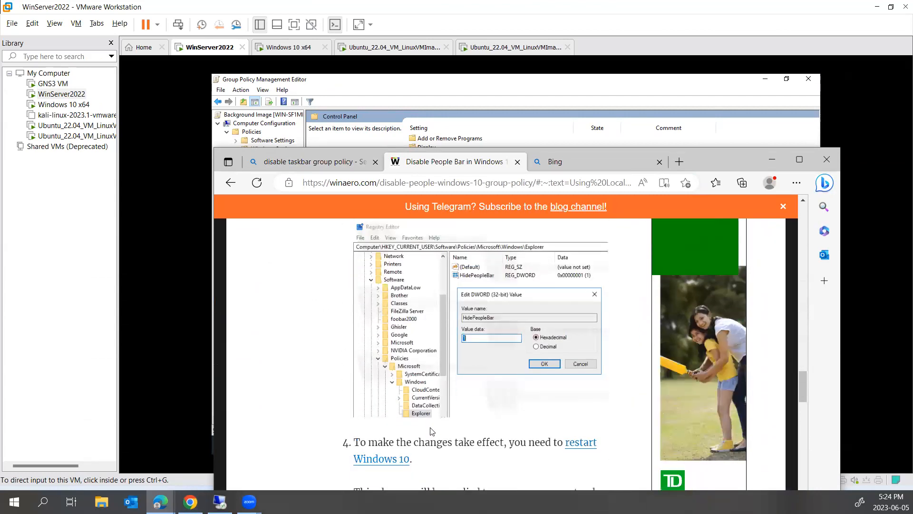
scroll(434, 416, "up", 5)
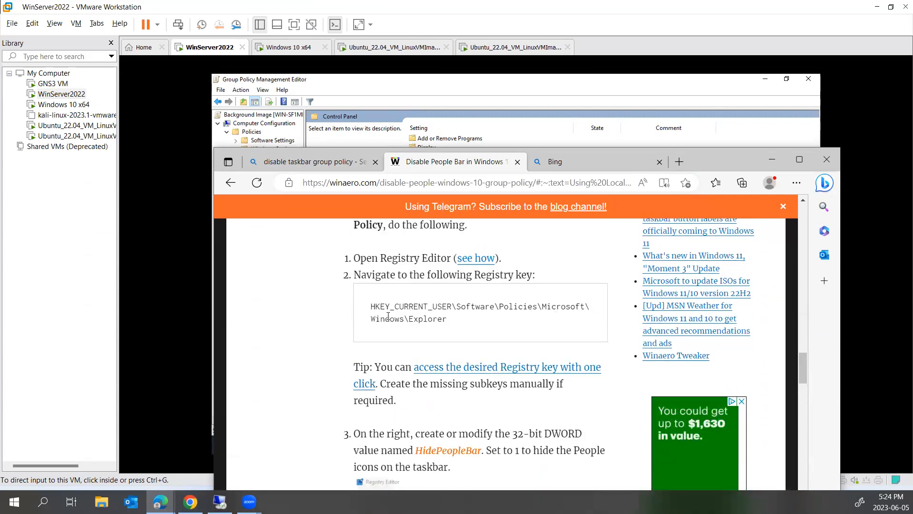
scroll(432, 323, "up", 2)
scroll(428, 333, "down", 9)
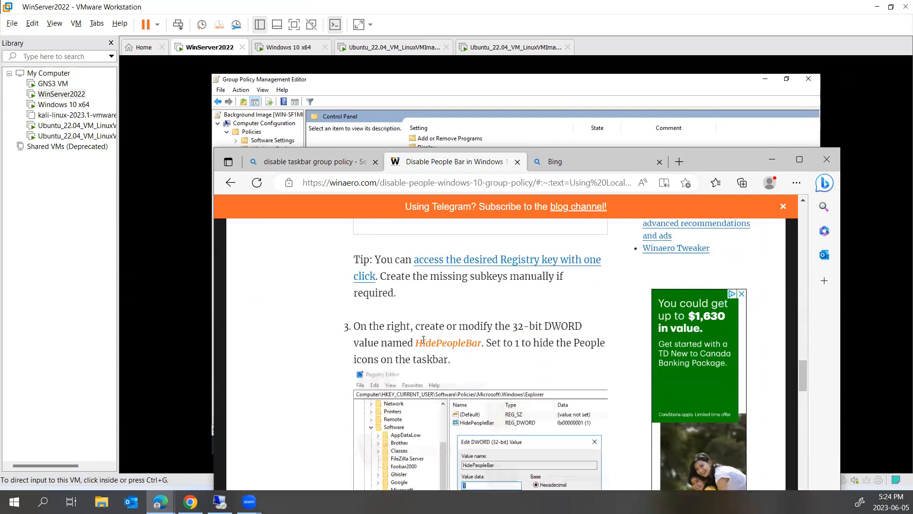
scroll(463, 360, "down", 4)
scroll(499, 355, "down", 10)
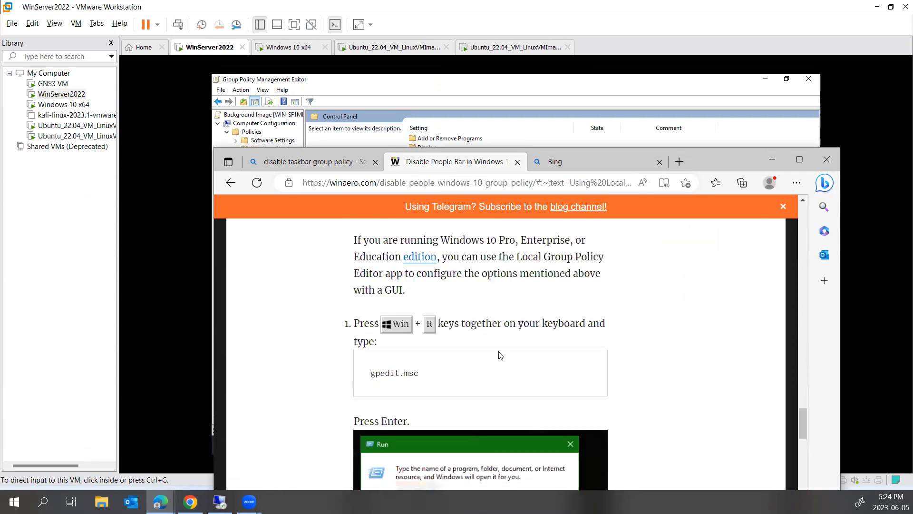
scroll(488, 354, "down", 1)
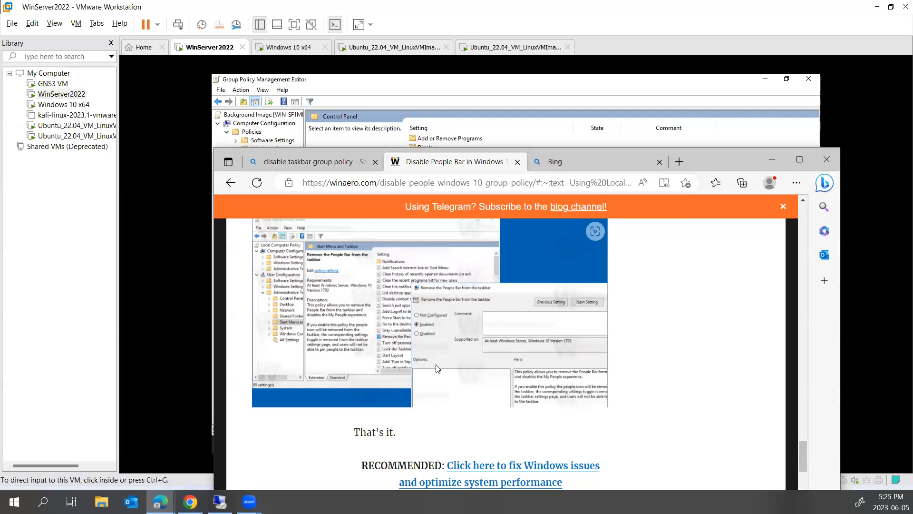
left_click(353, 105)
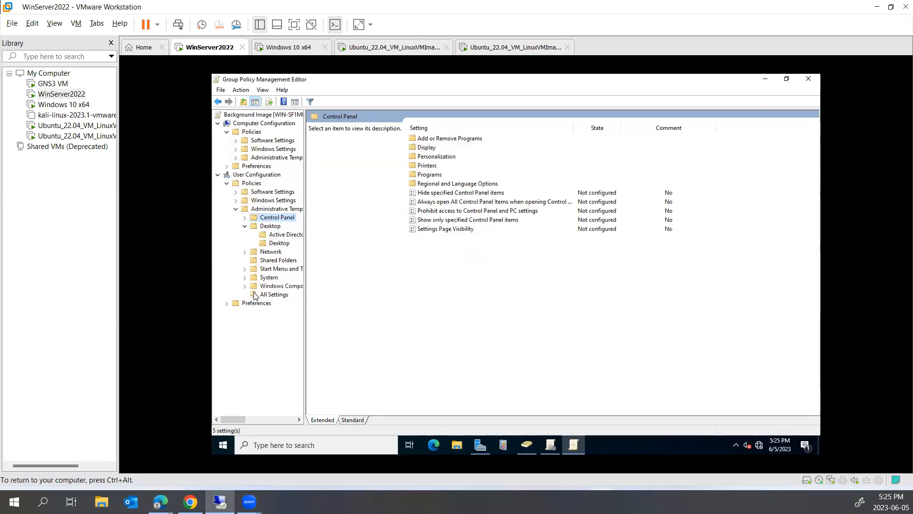
- Check the Start Menu and Taskbar policies, then show the Desktop wallpaper settings and minimize the editor
left_click(280, 269)
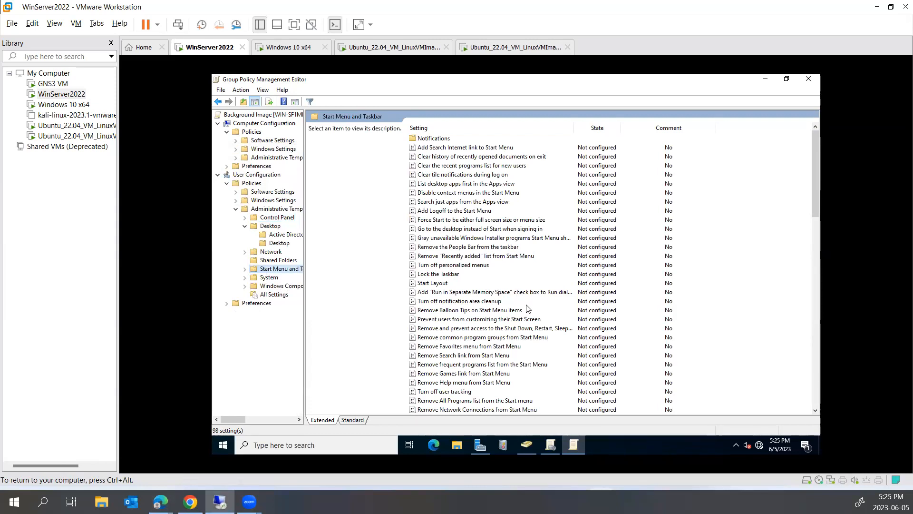
left_click(428, 274)
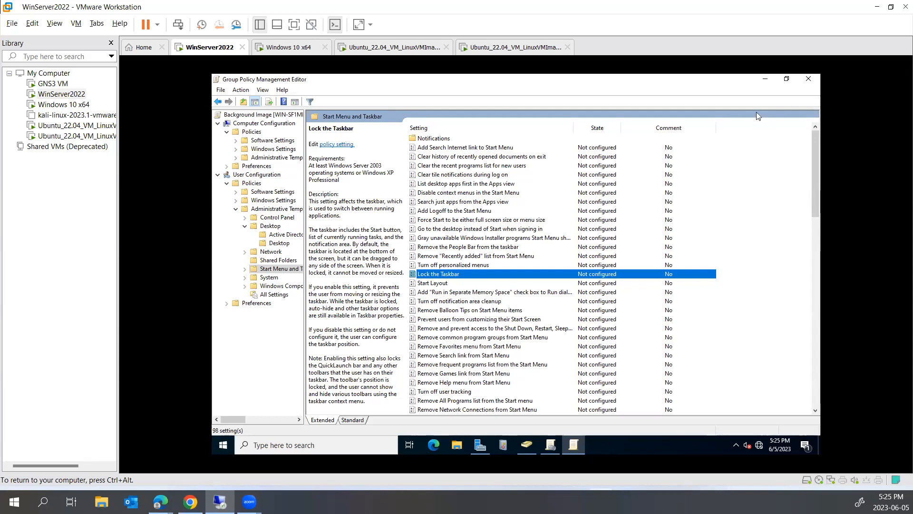
left_click(278, 243)
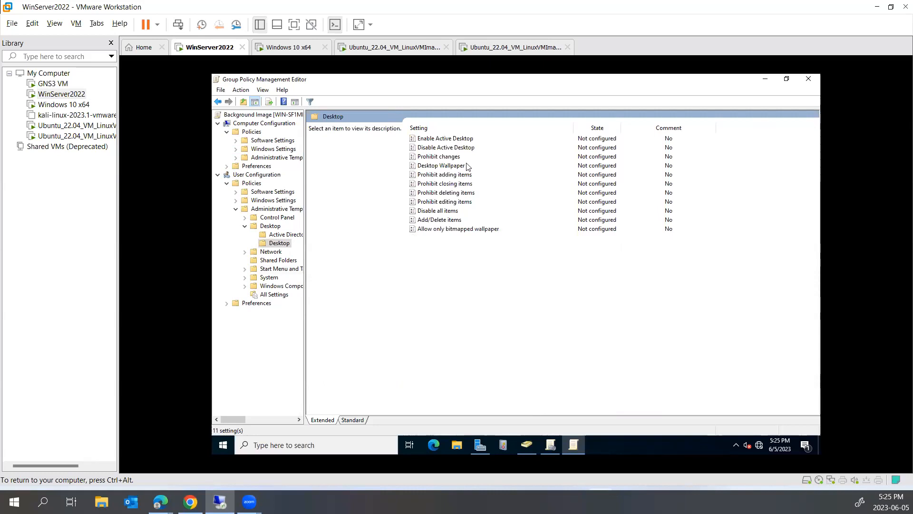
left_click(767, 79)
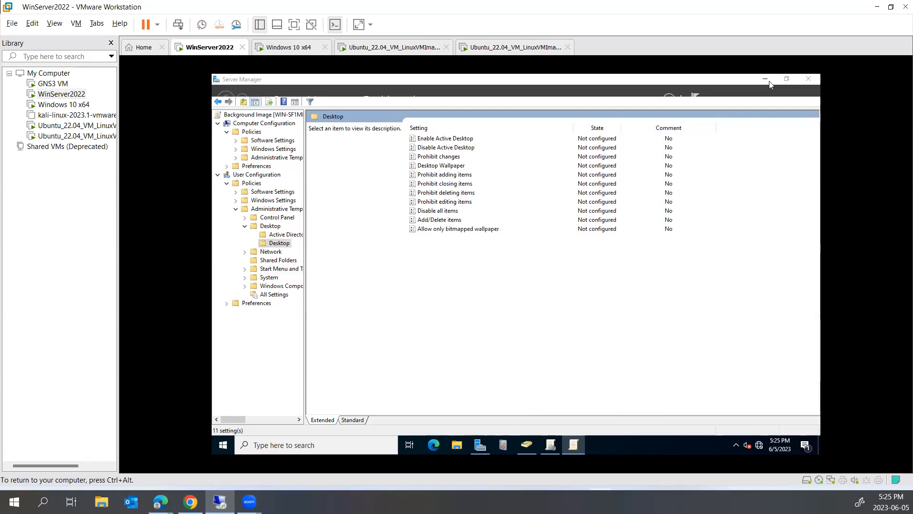
- Minimize Server Manager and Group Policy Management, create a desktop folder named 'share', and open it
left_click(768, 80)
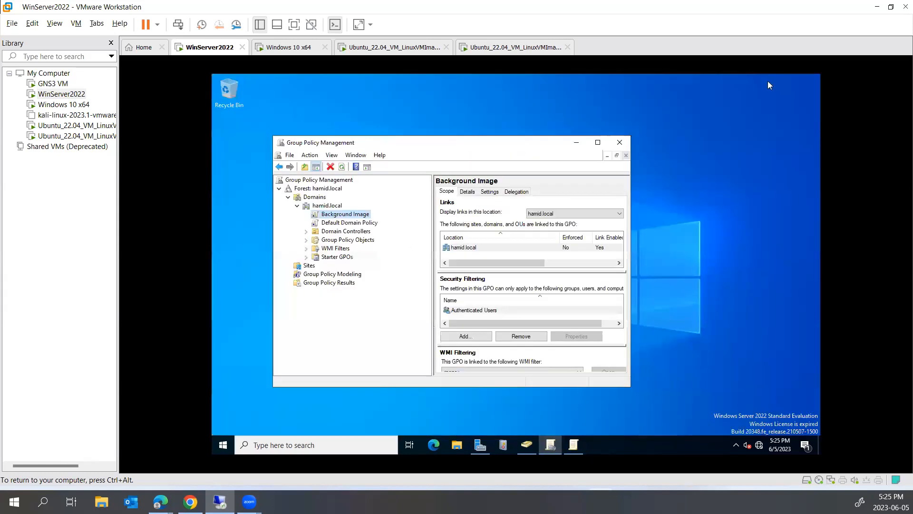
left_click(575, 143)
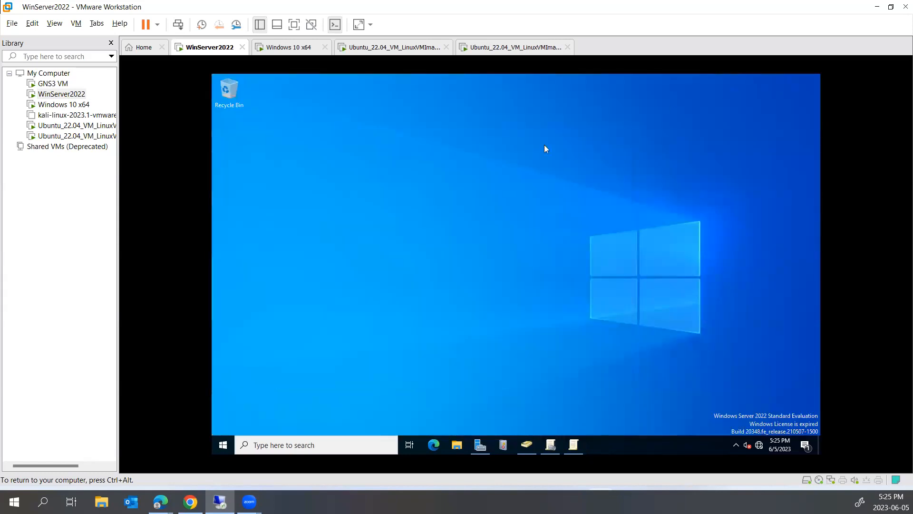
right_click(349, 194)
mouse_move(424, 262)
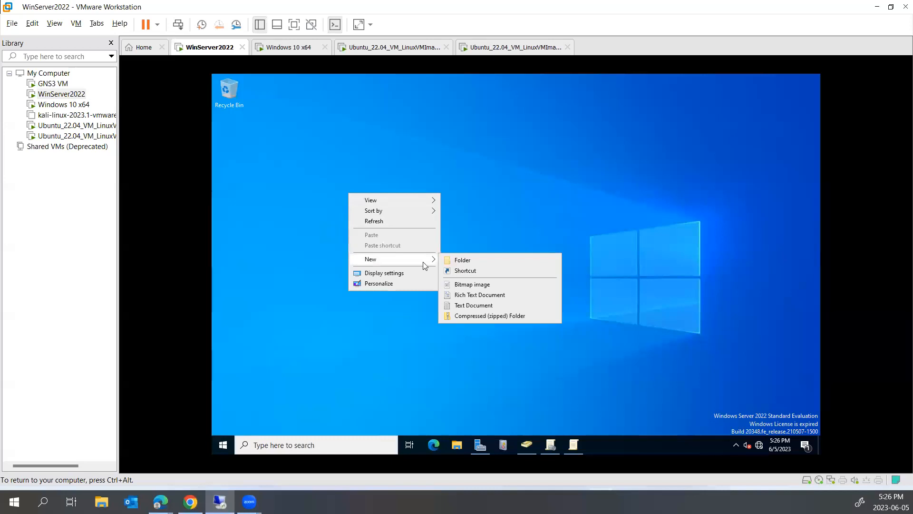
left_click(459, 262)
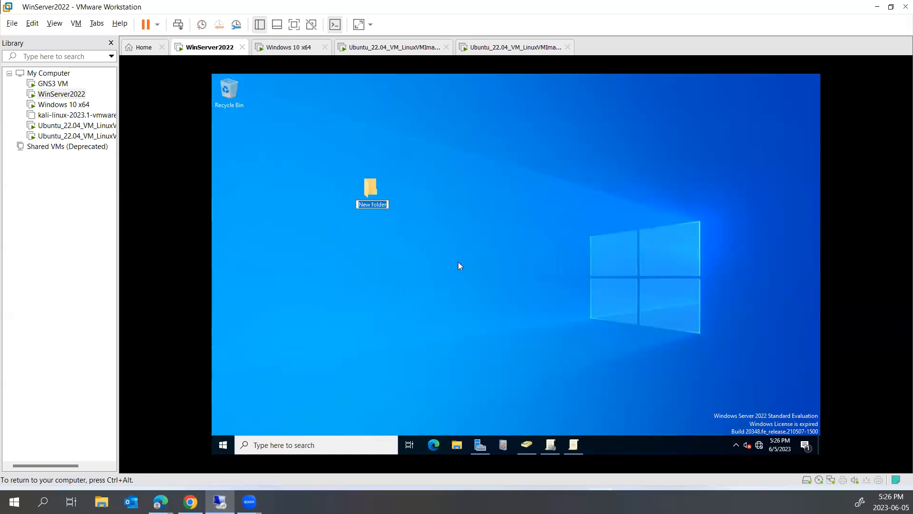
type("image")
key("BackSpace")
key("BackSpace")
key("BackSpace")
key("BackSpace")
key("BackSpace")
type("share")
key("Return")
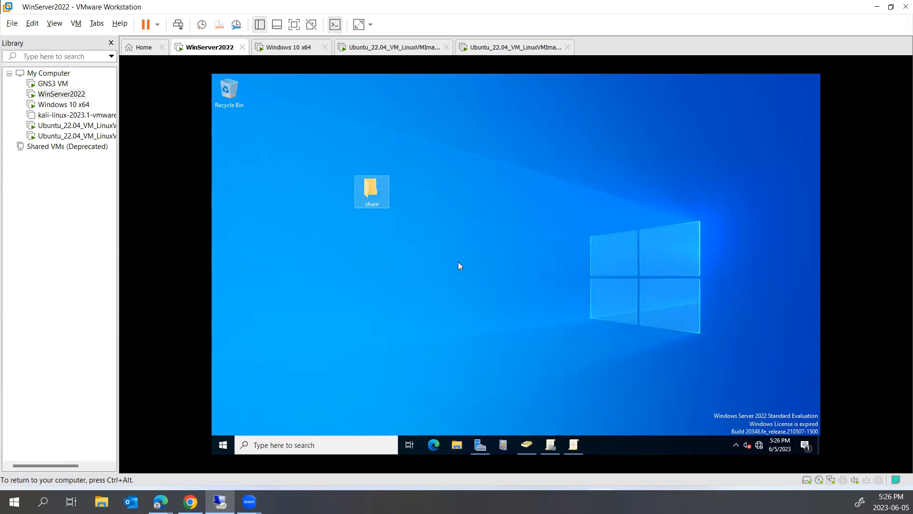
double_click(371, 197)
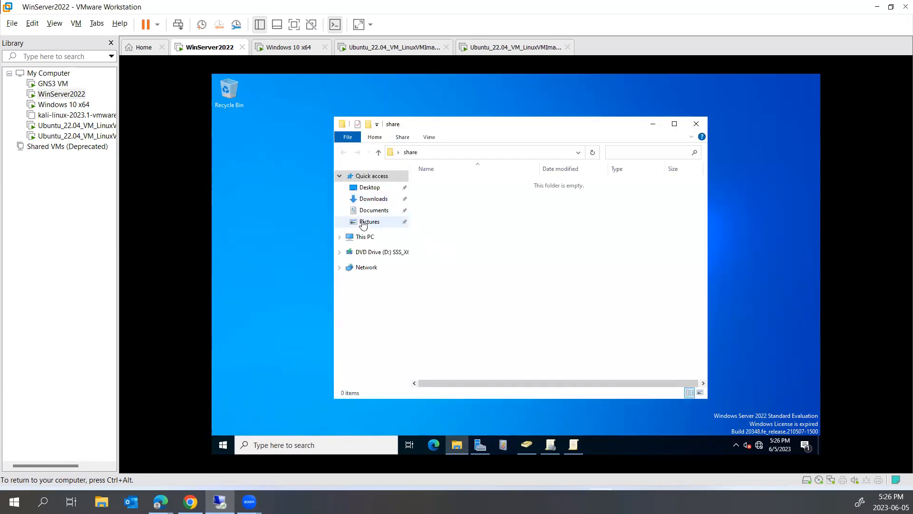
- Navigate from the share folder through Pictures to the This PC overview, then bring up Start
left_click(363, 224)
left_click(365, 238)
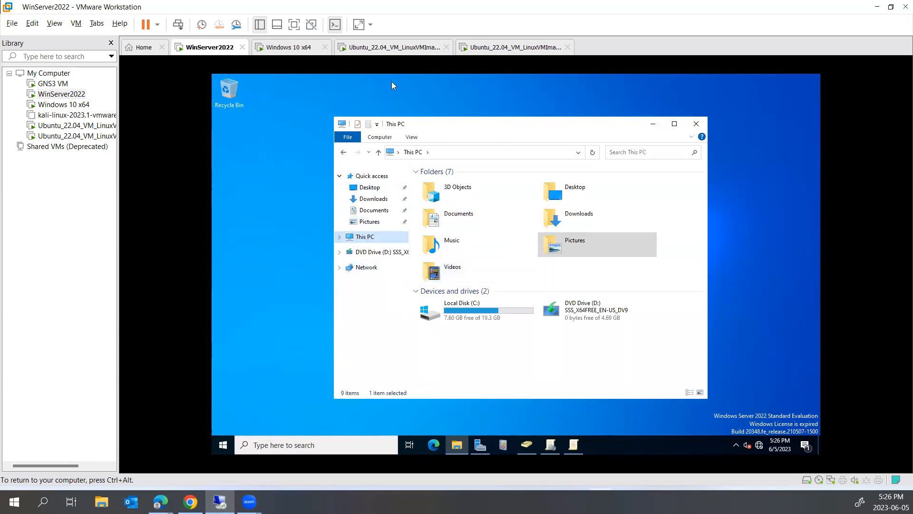
right_click(260, 214)
left_click(247, 198)
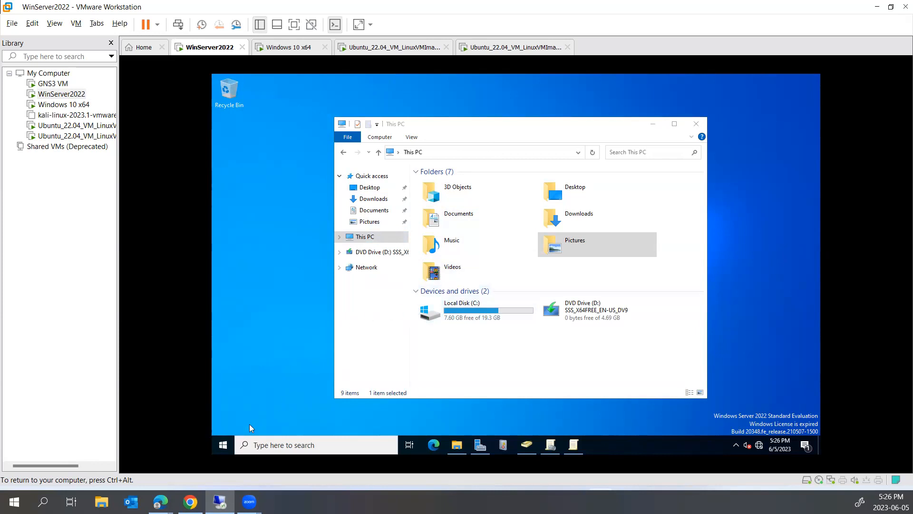
left_click(217, 451)
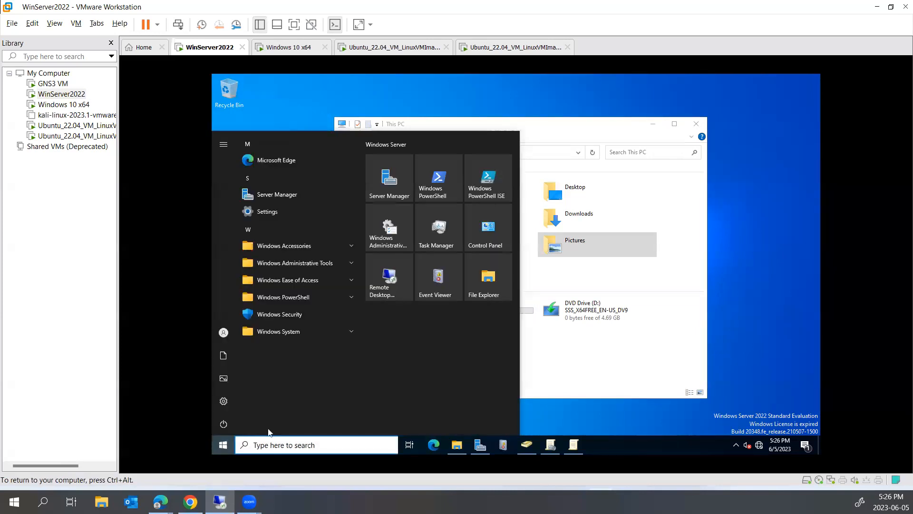
- Launch Paint from a 'paint' search, pick the Text tool, then close the untitled canvas without saving
type("paint")
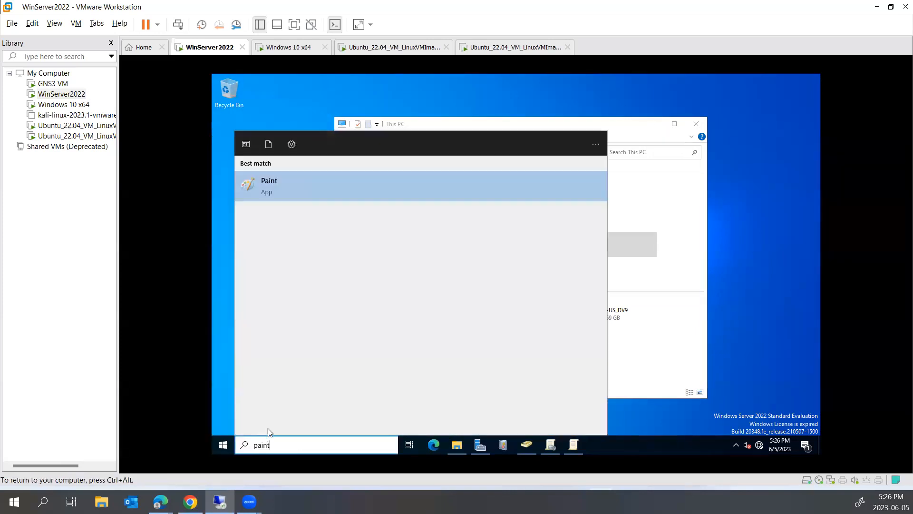
key("Return")
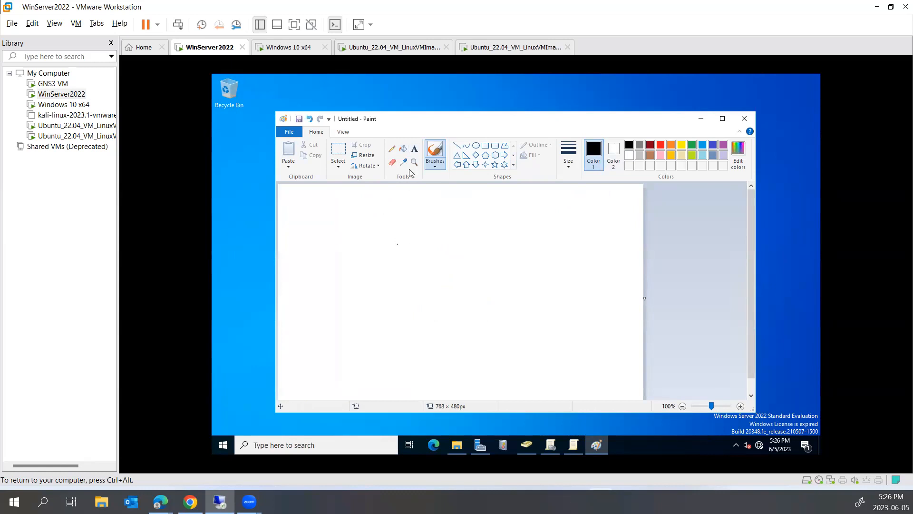
left_click(415, 151)
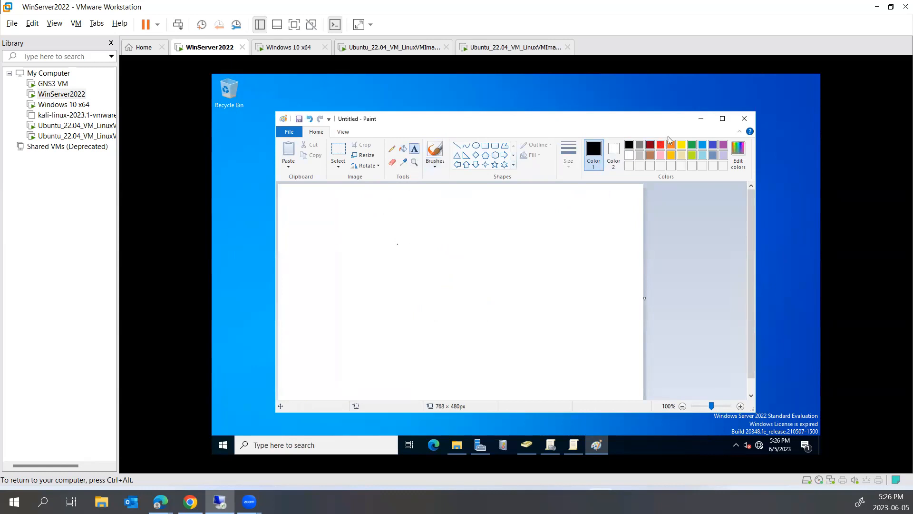
left_click(737, 123)
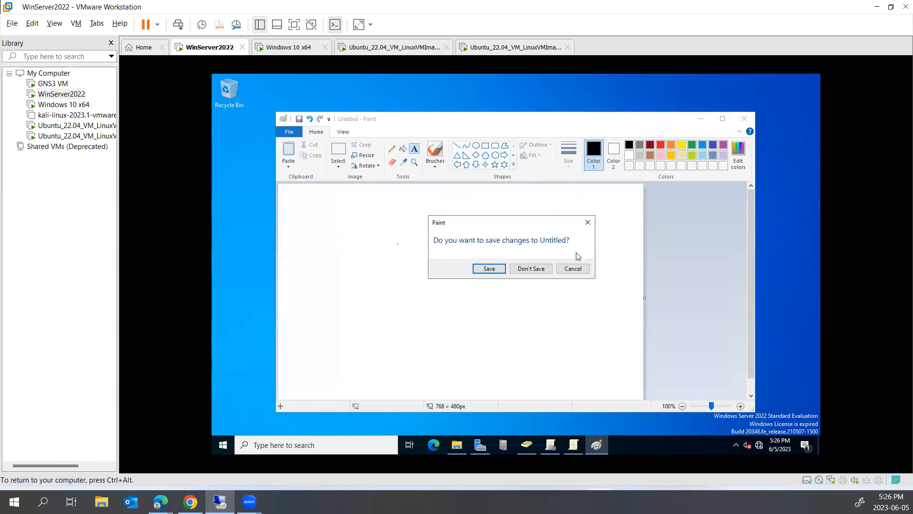
left_click(531, 268)
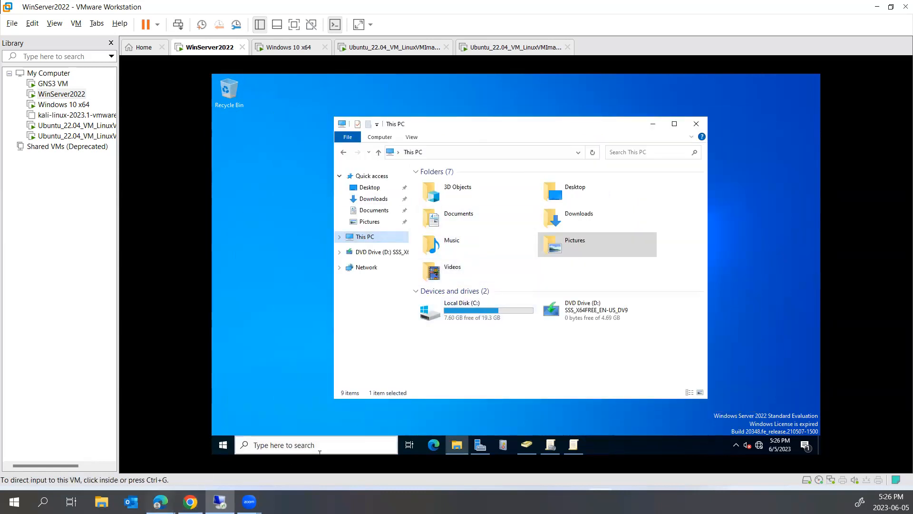
- Search Bing for 'pictures' in Edge and open a lake-reflection landscape photo
mouse_move(160, 501)
left_click(224, 456)
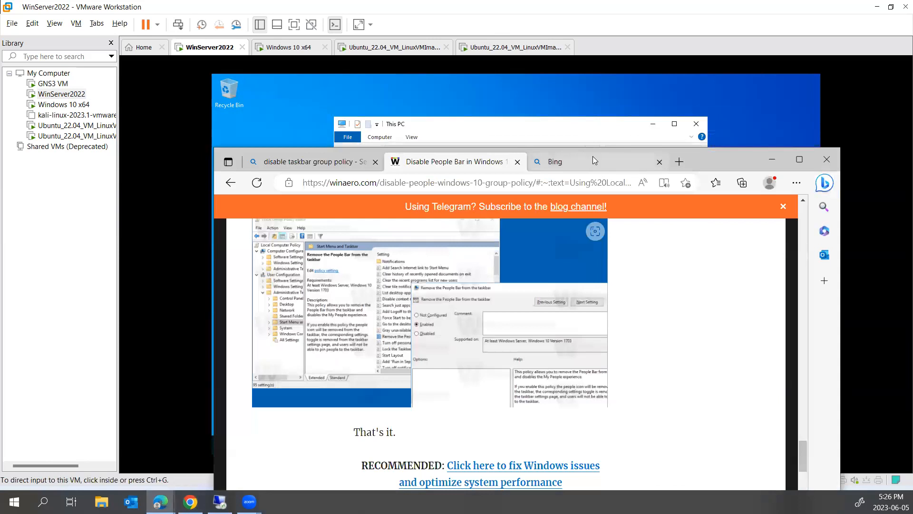
left_click(569, 163)
type("pictures")
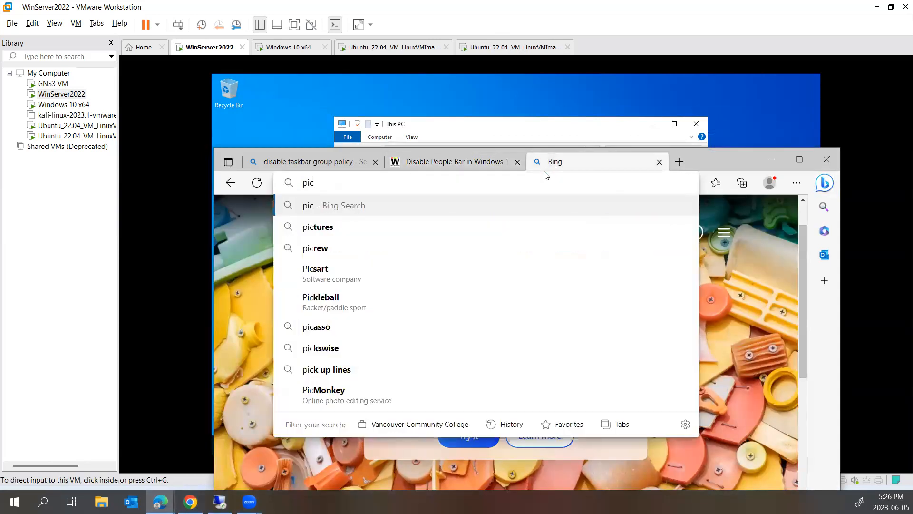
key("Return")
scroll(544, 287, "down", 5)
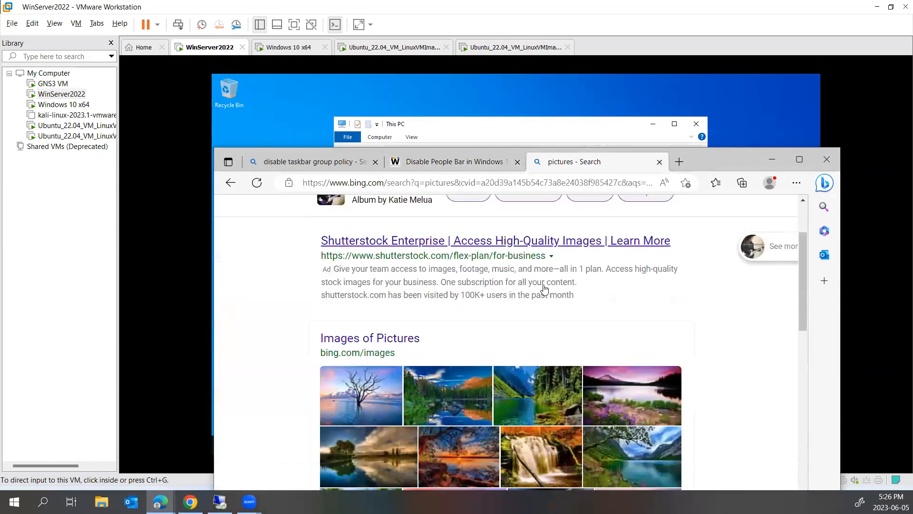
left_click(358, 316)
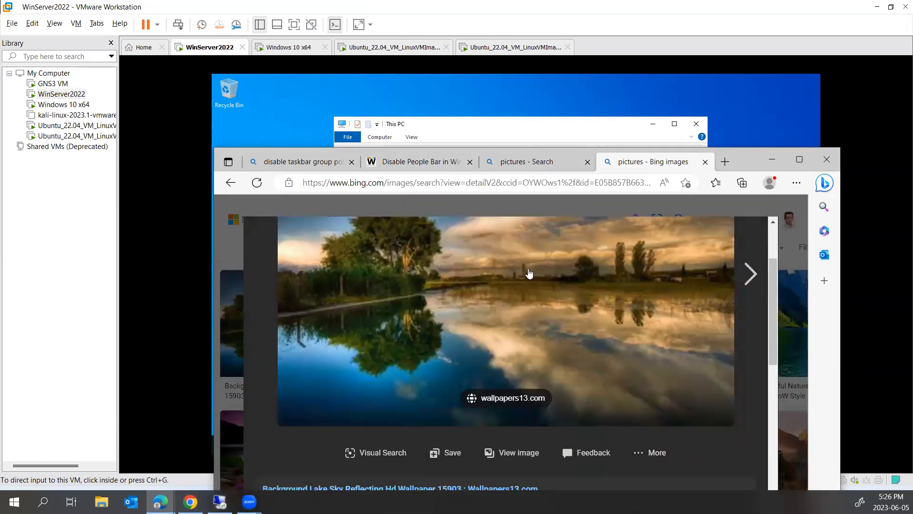
- Copy the lake photo and save it to the Desktop as back.jpg
right_click(417, 294)
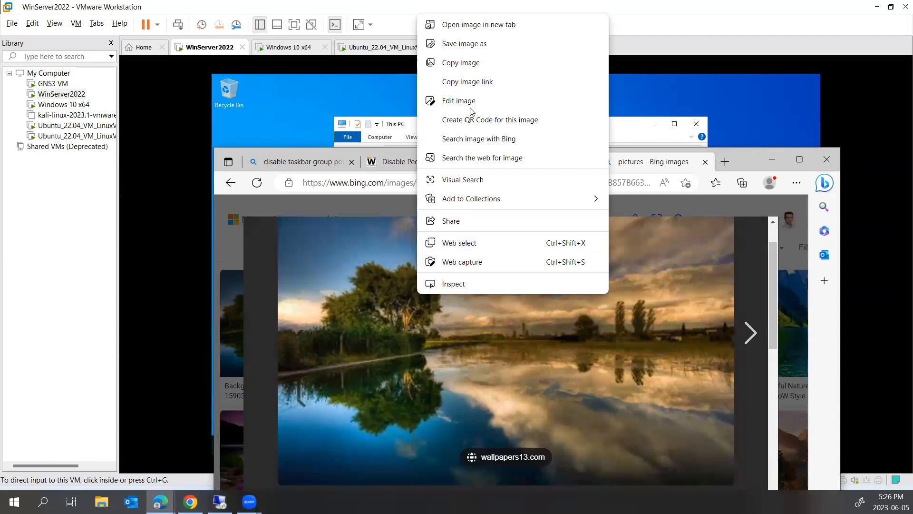
left_click(469, 62)
right_click(510, 274)
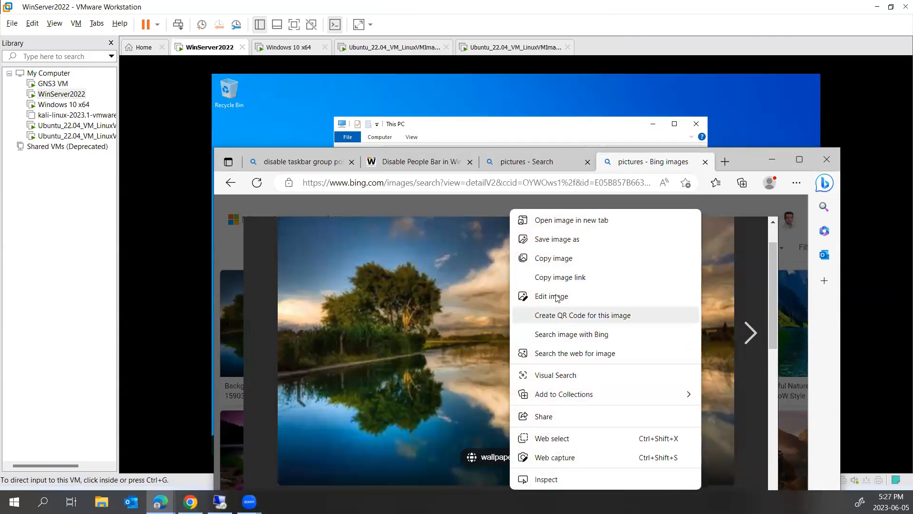
left_click(556, 244)
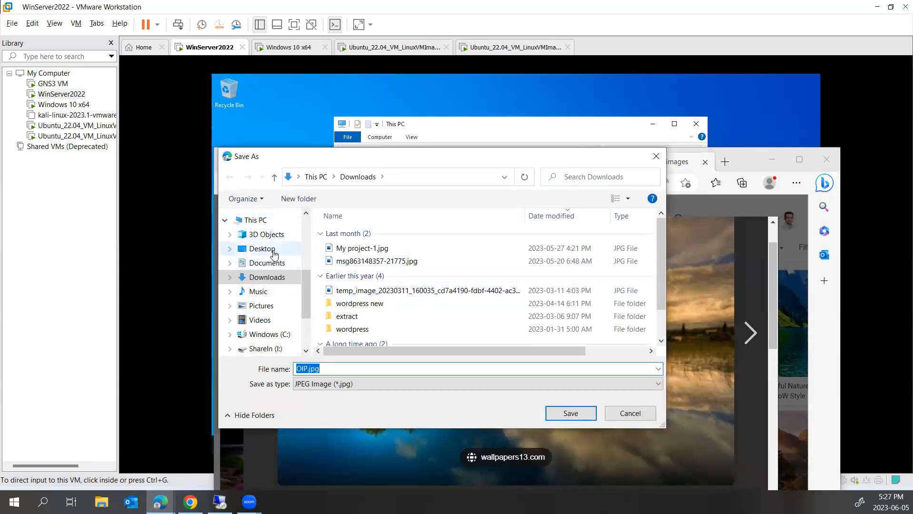
left_click(274, 252)
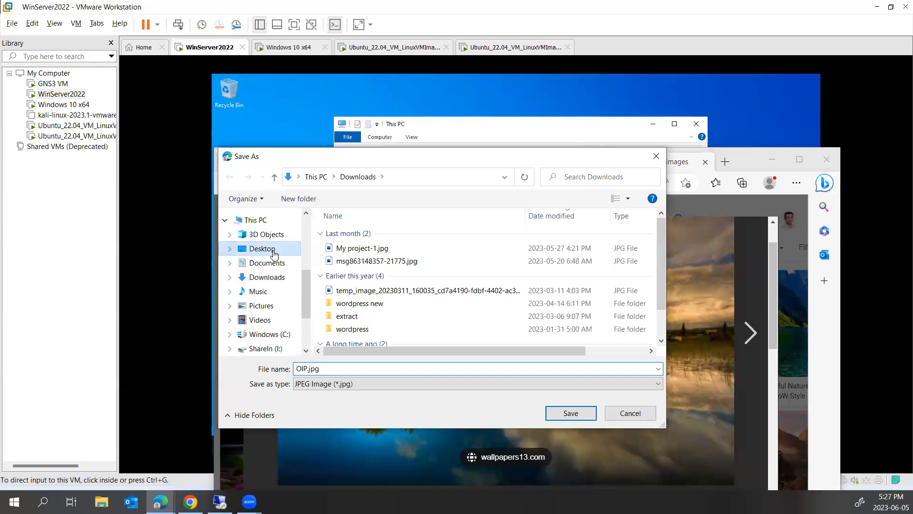
left_click(332, 364)
type("bac")
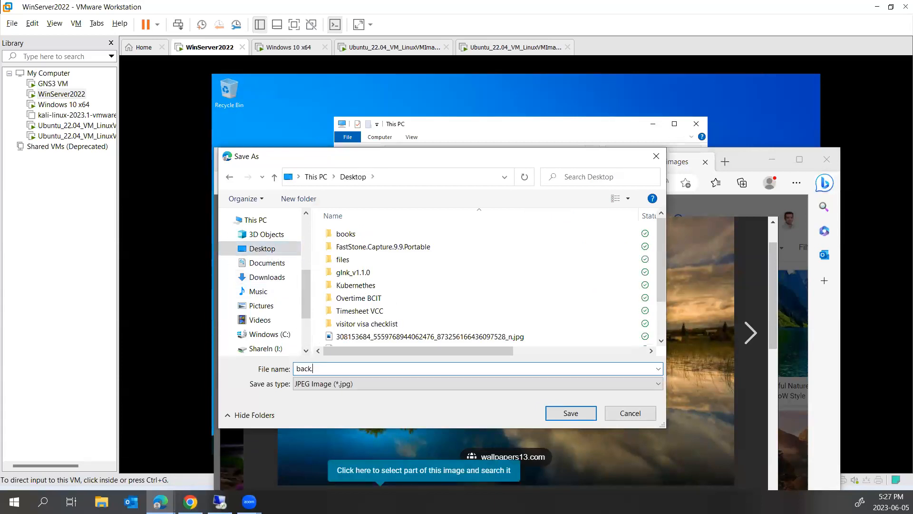
type("k")
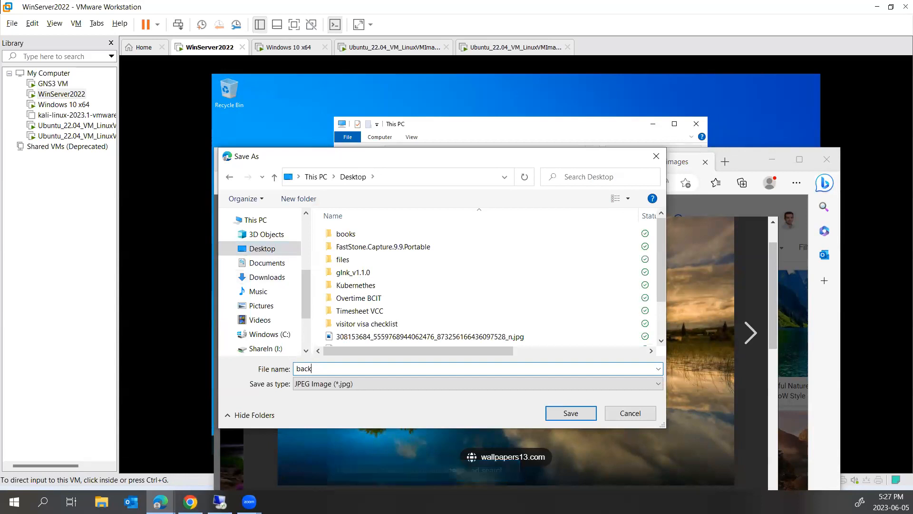
key("Return")
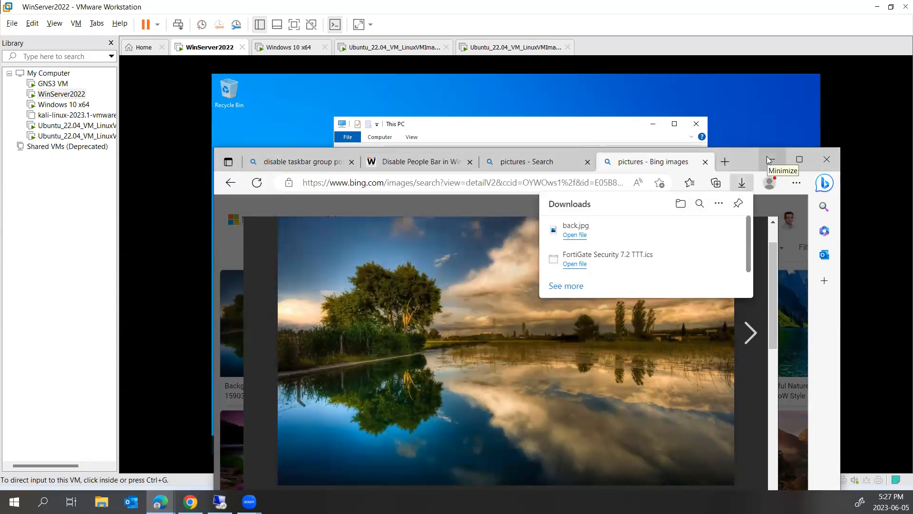
left_click(703, 234)
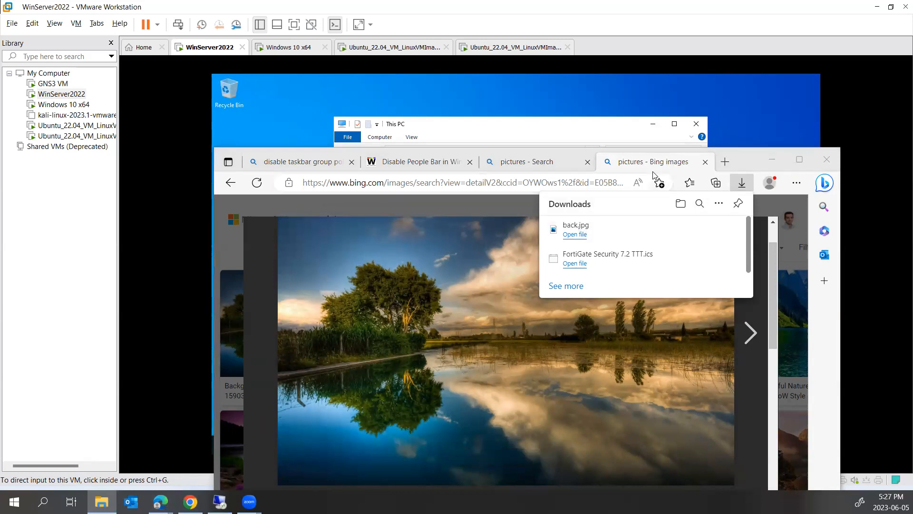
left_click(625, 86)
- Start the VMware Tools install from the VM menu and open the DVD Drive (D:) VMware Tools disc
right_click(261, 169)
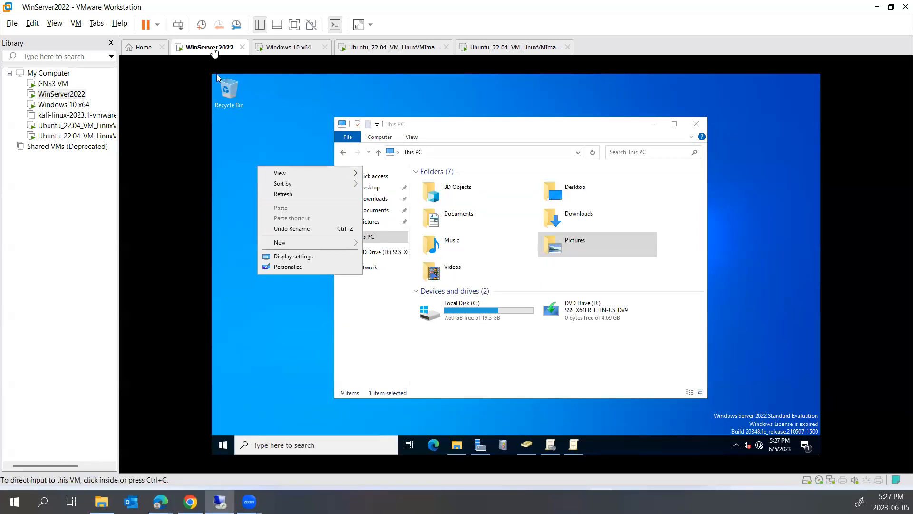
right_click(214, 51)
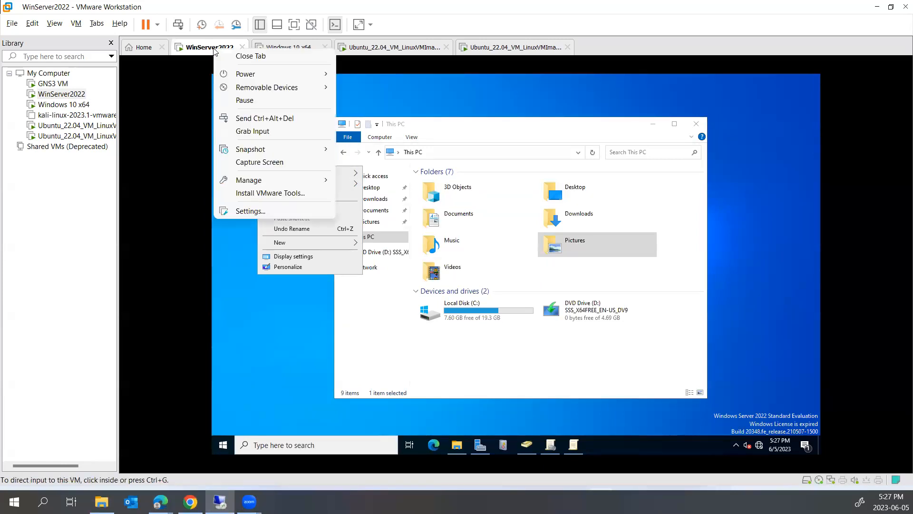
left_click(277, 195)
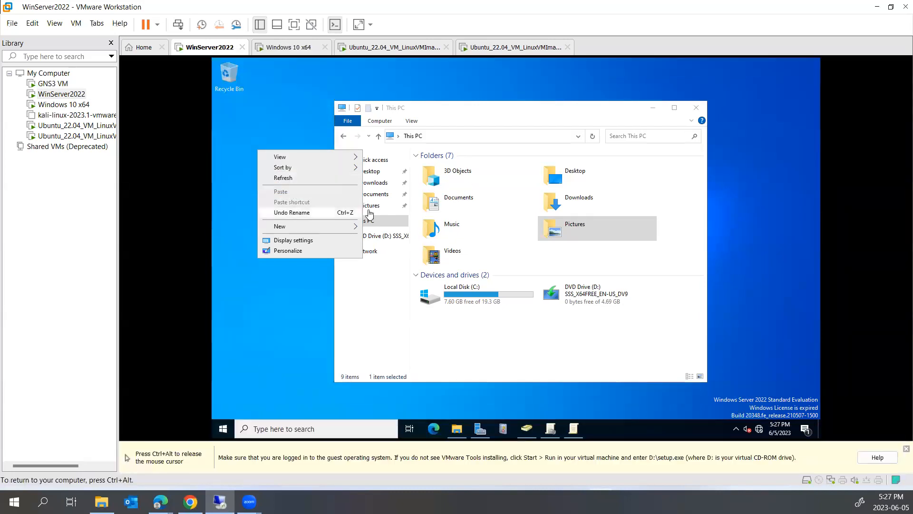
left_click(507, 311)
left_click(509, 313)
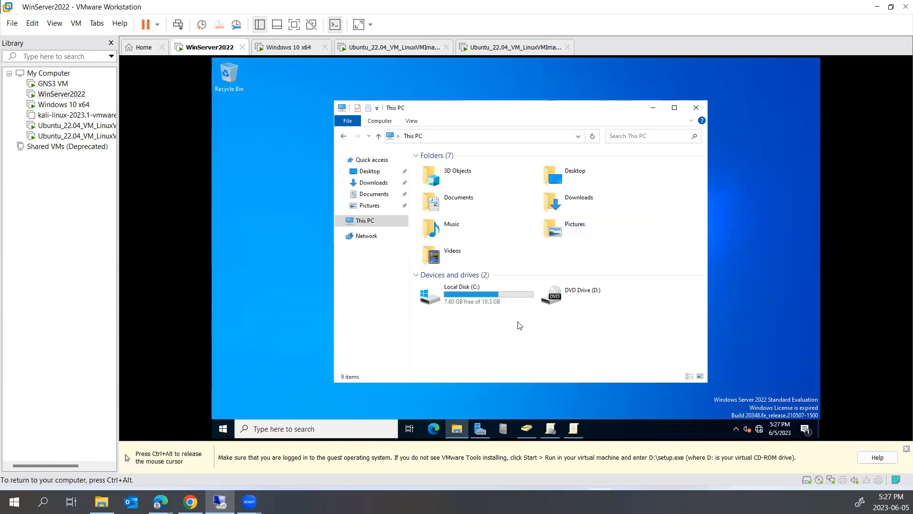
left_click(576, 306)
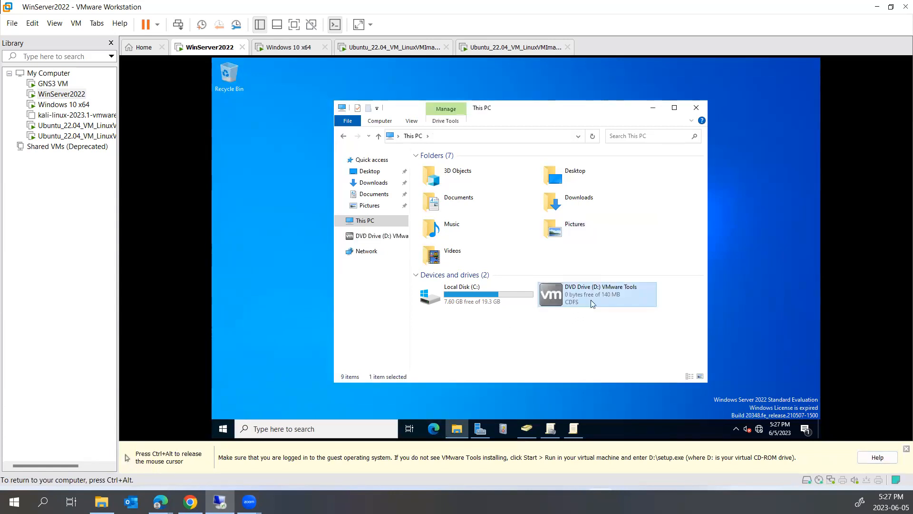
right_click(583, 298)
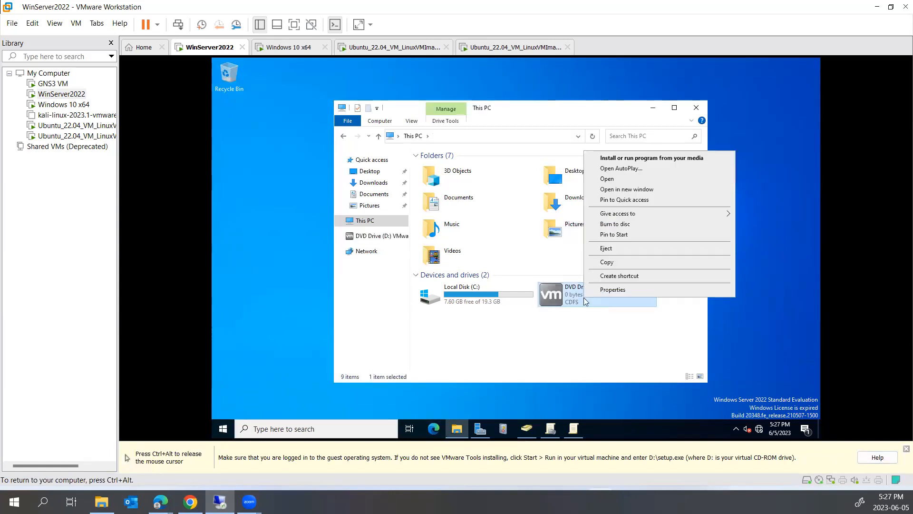
left_click(613, 180)
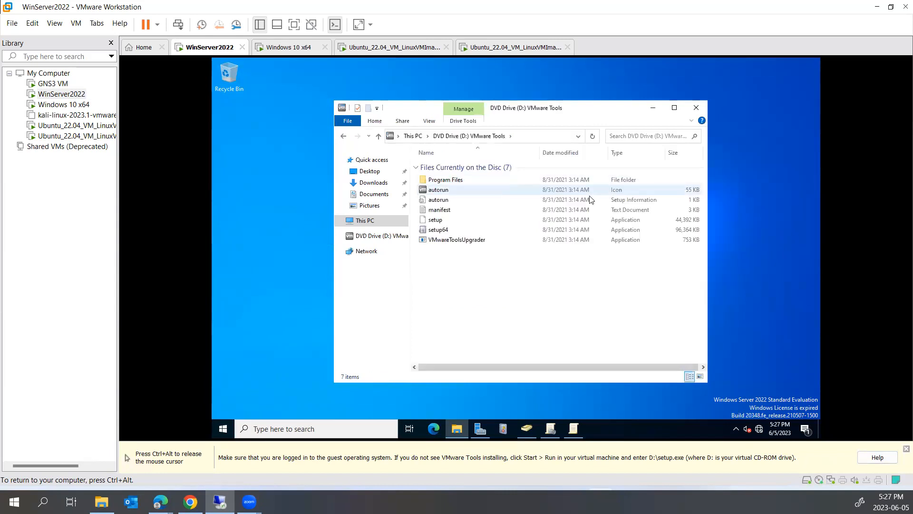
- Run setup64 from the VMware Tools disc and bring its installer window to the front
double_click(514, 229)
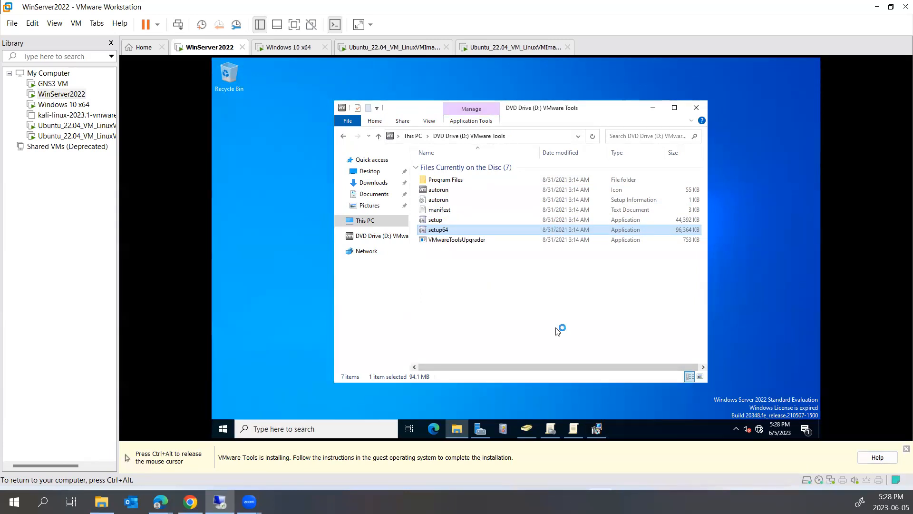
left_click(598, 430)
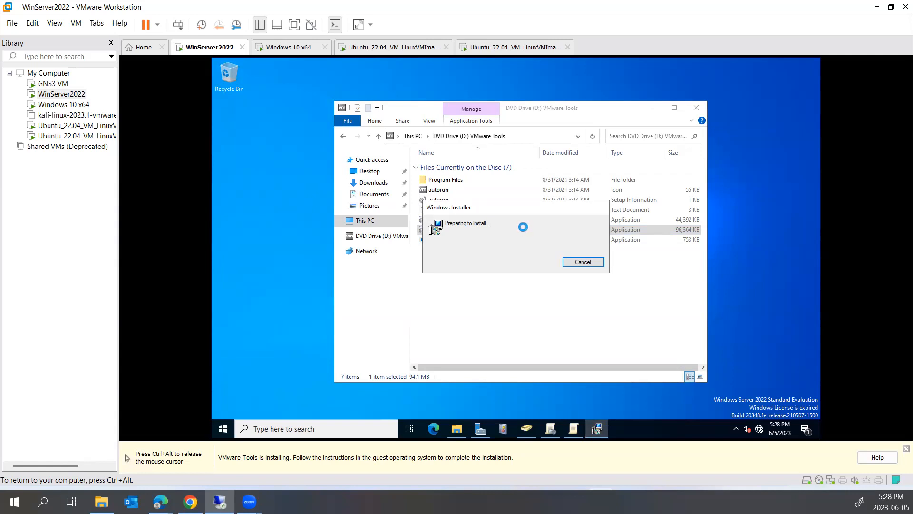
key("ctrl+alt")
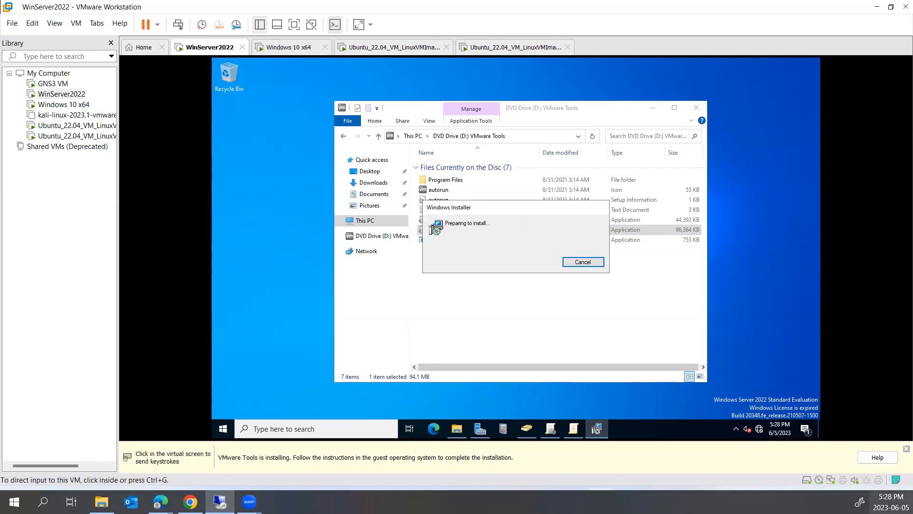
left_click(906, 449)
left_click(609, 336)
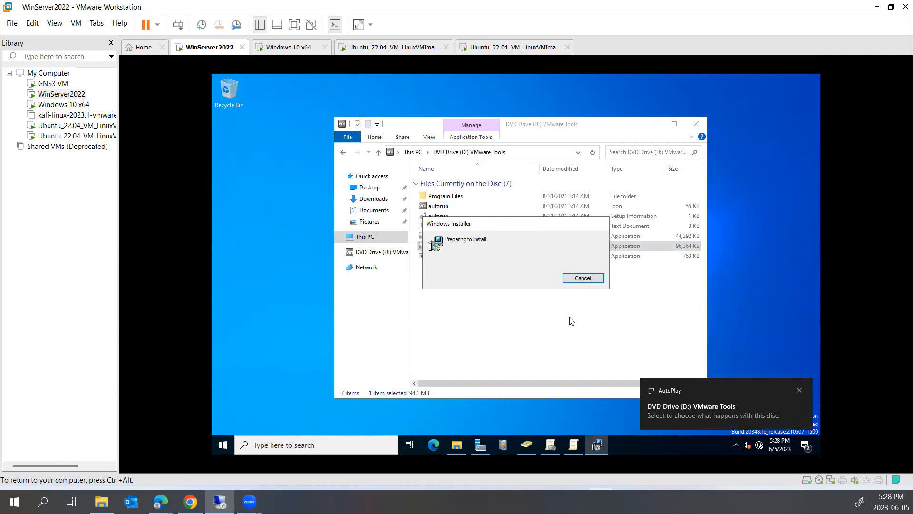
- Advance past the welcome page, keep the Typical setup type, and install VMware Tools
left_click(577, 334)
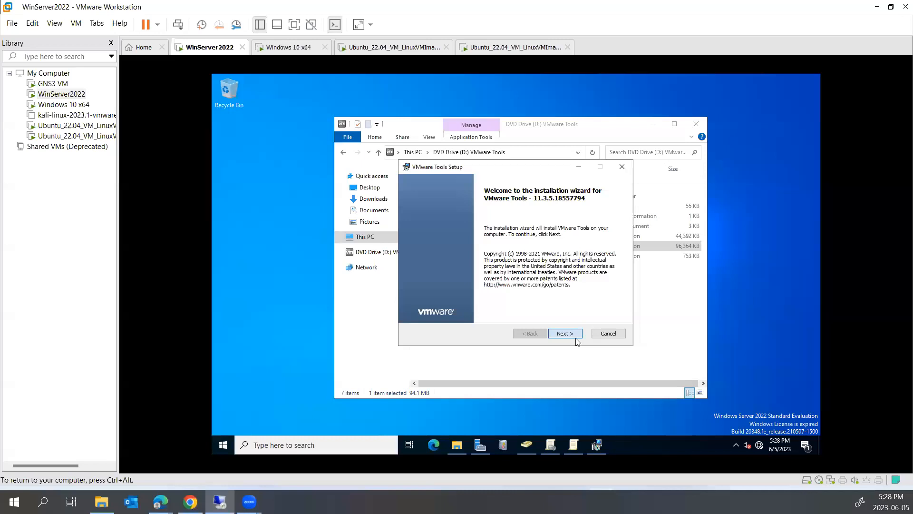
left_click(575, 335)
left_click(574, 336)
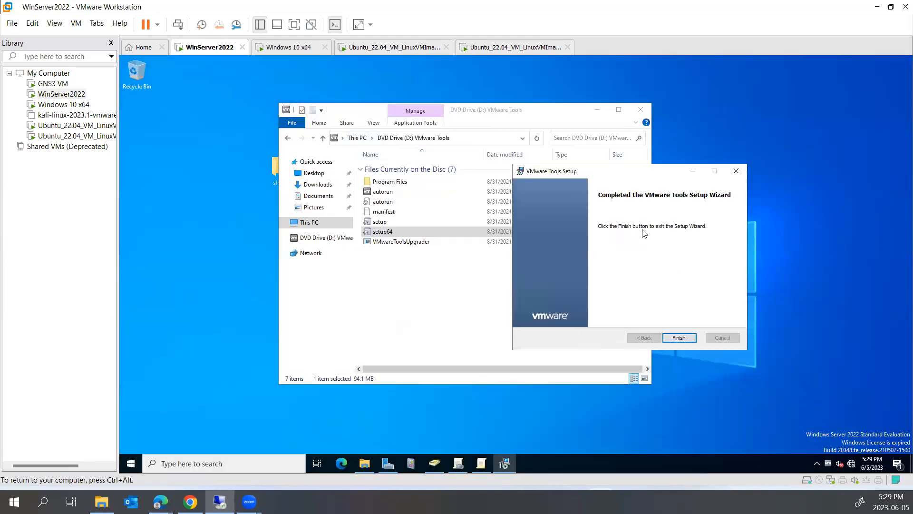
- Finish the VMware Tools wizard and paste the copied back image onto the server desktop
left_click(678, 339)
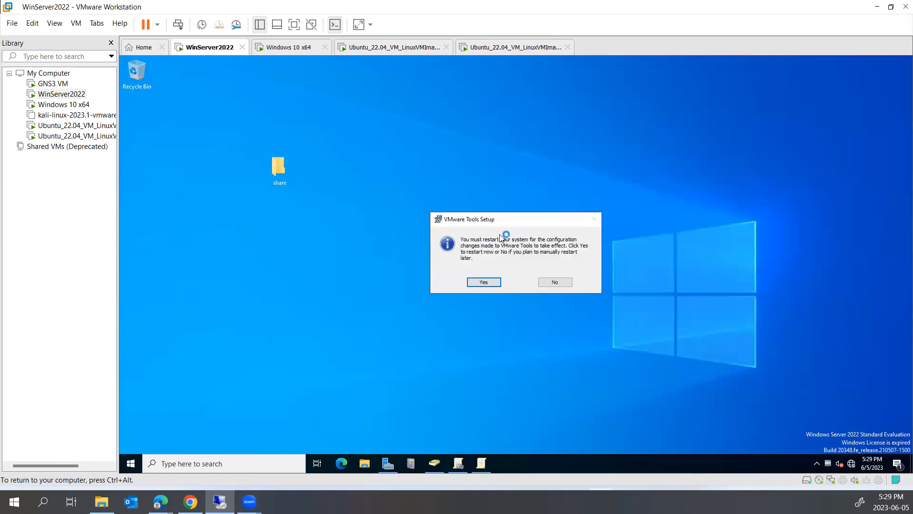
right_click(325, 151)
key("ctrl+alt")
key("alt+Tab")
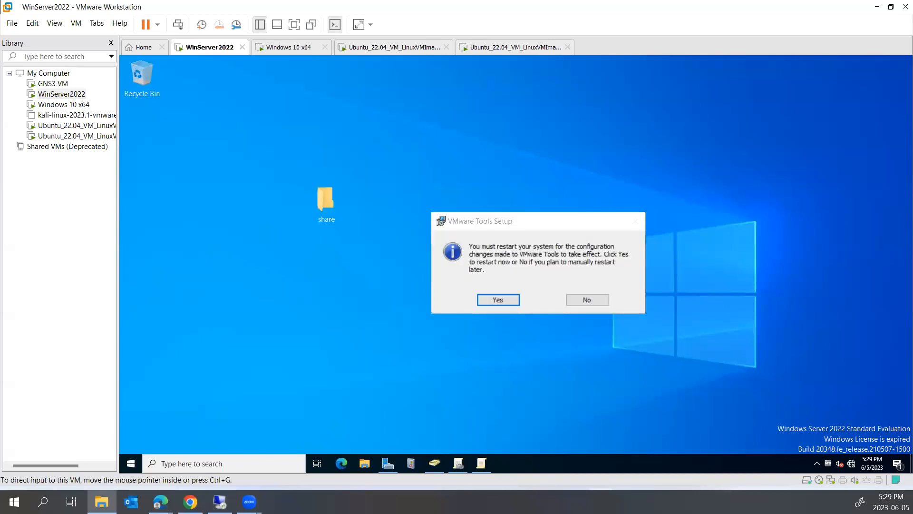
right_click(233, 109)
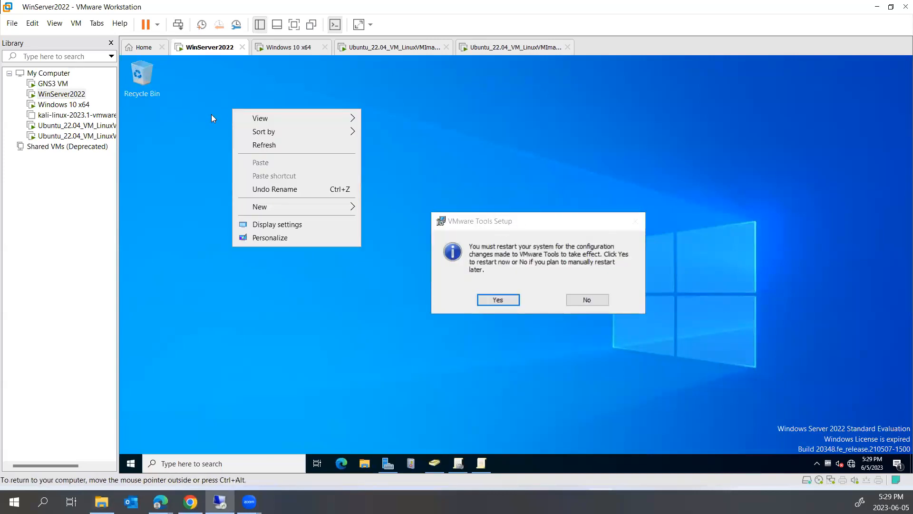
right_click(211, 114)
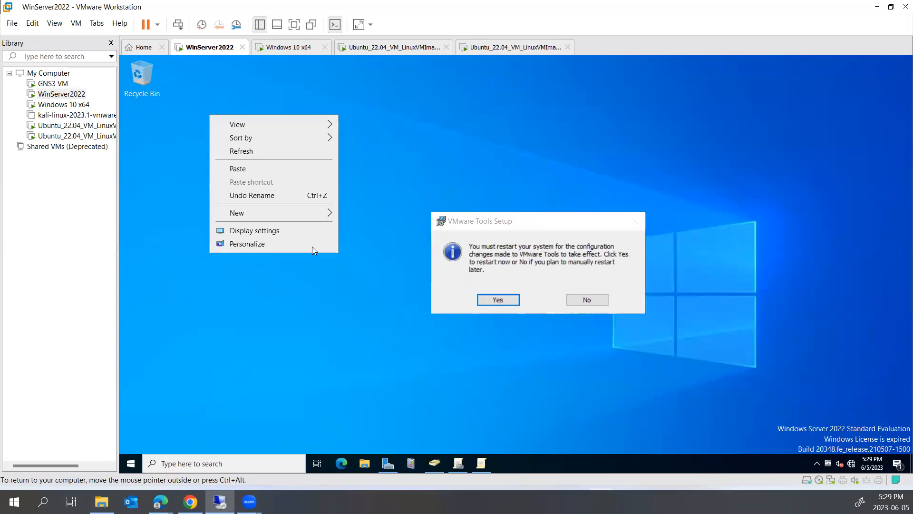
left_click(261, 170)
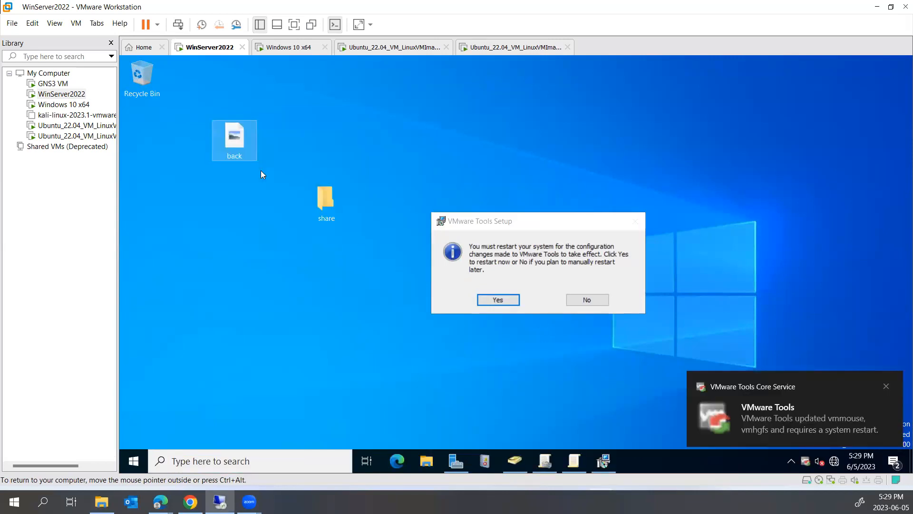
- Decline the restart and drag back.jpg into the share folder
left_click(571, 299)
left_click(883, 385)
left_click_drag(236, 143, 330, 203)
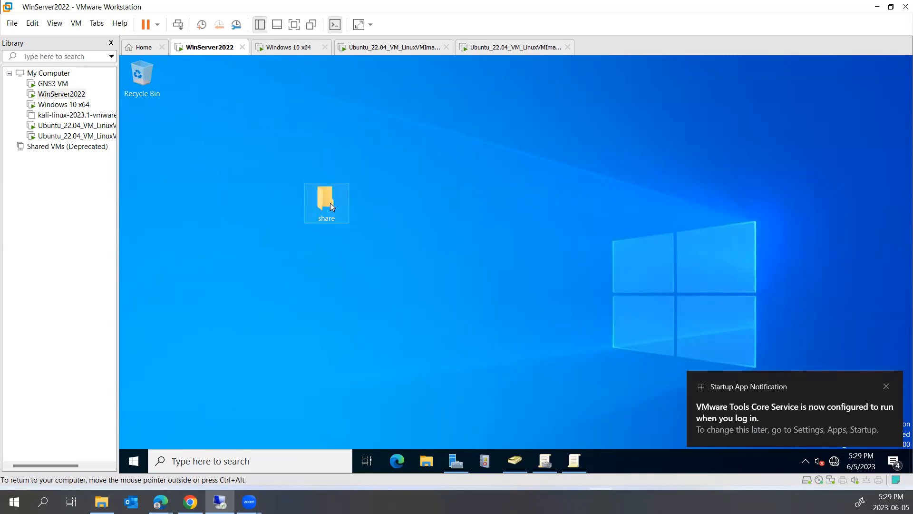
- Open the share folder and preview the back image in Paint, then close it
double_click(329, 202)
double_click(310, 163)
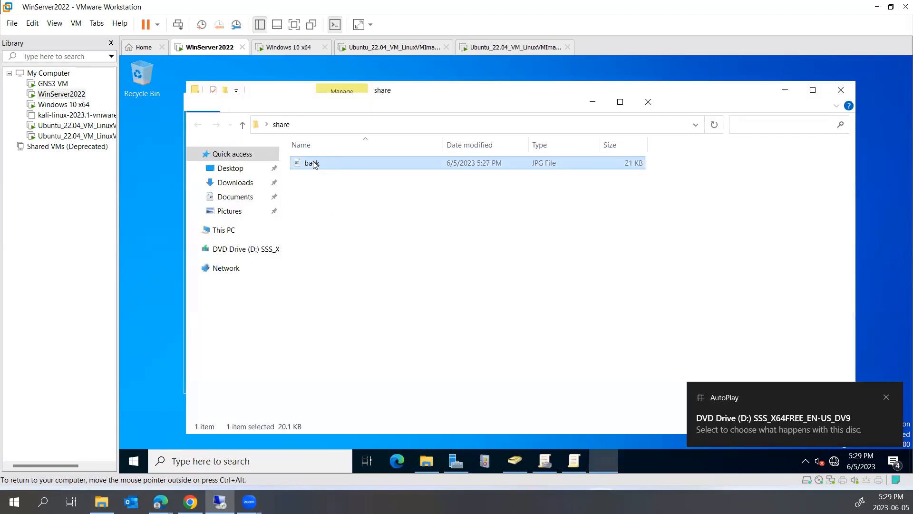
left_click(648, 102)
- Turn on File name extensions so the image is listed as back.jpg
left_click(335, 254)
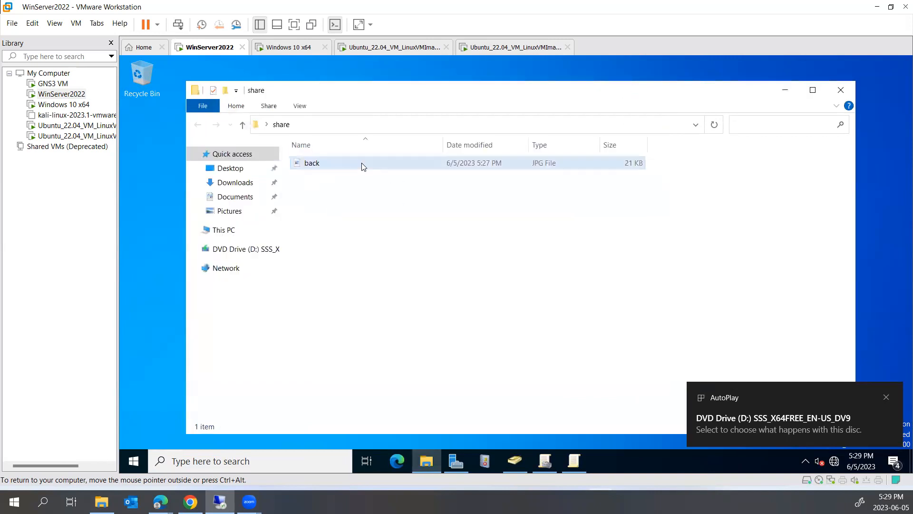
left_click(363, 166)
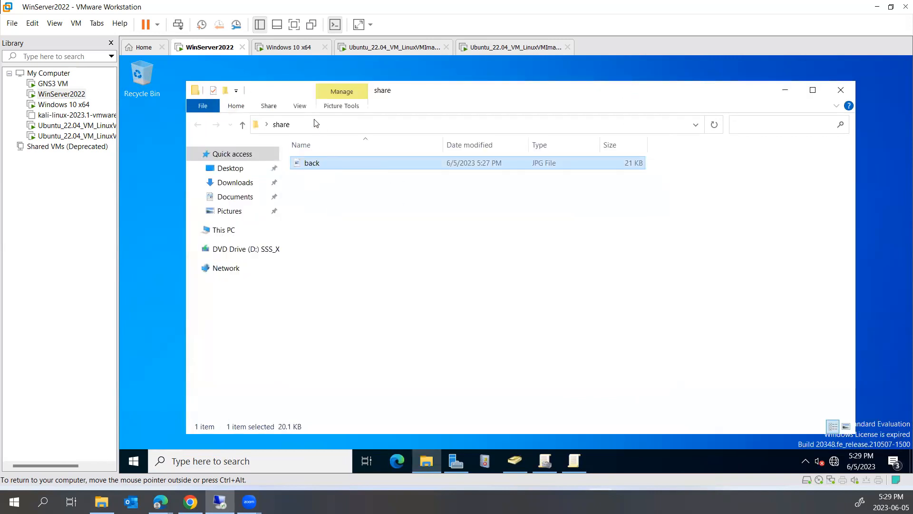
left_click(299, 108)
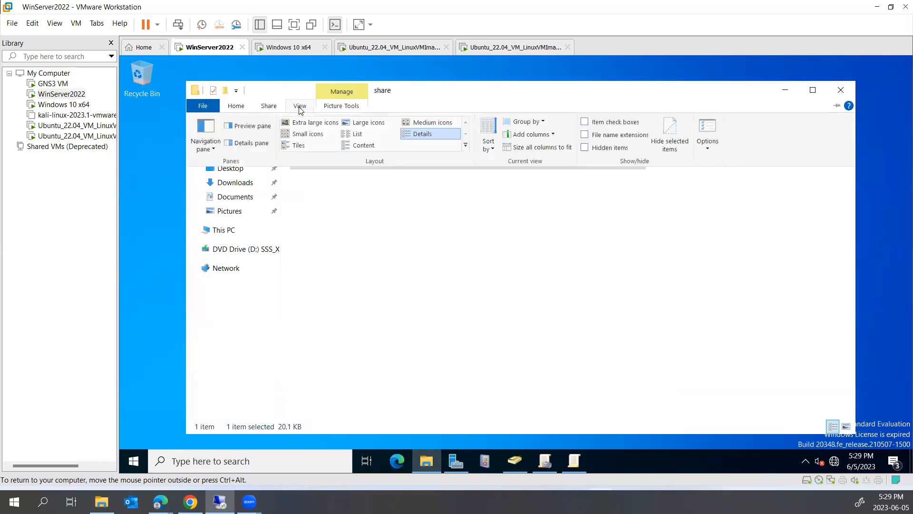
left_click(585, 136)
left_click(407, 196)
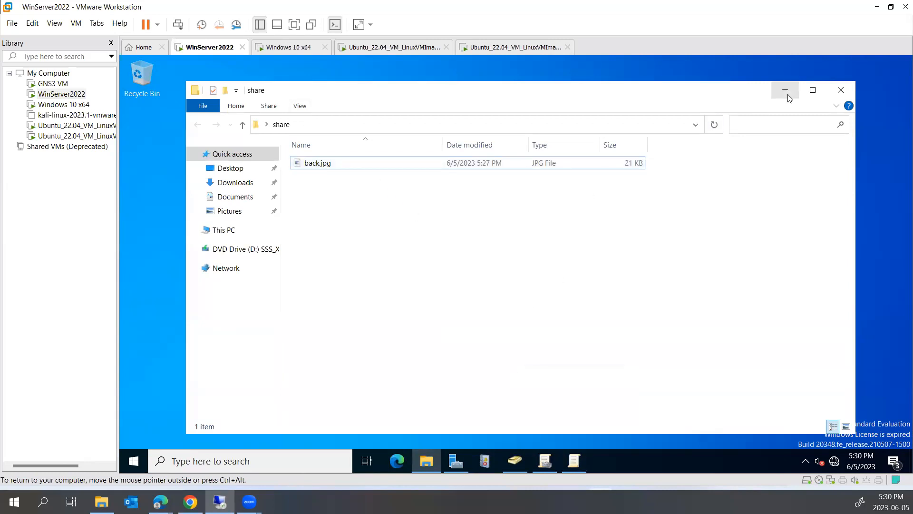
- Share the desktop share folder with Everyone at Read level and copy its network link
left_click(841, 92)
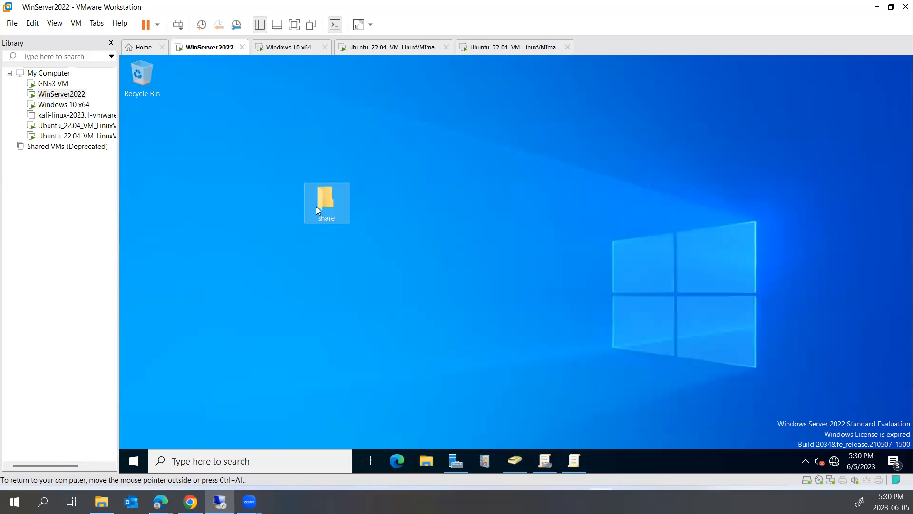
right_click(331, 195)
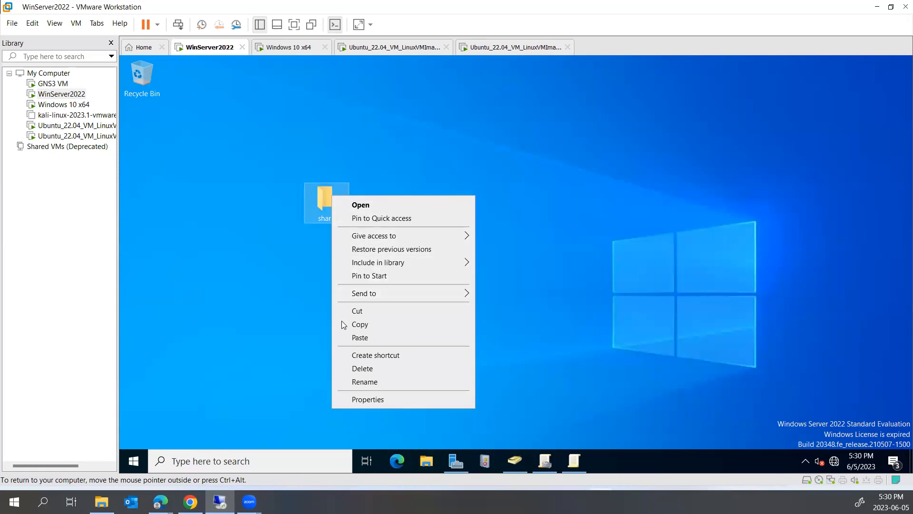
mouse_move(353, 297)
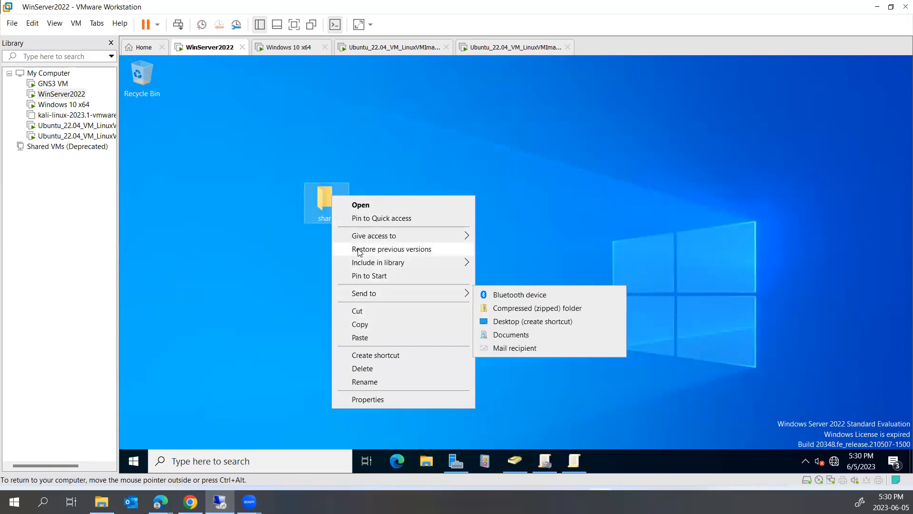
mouse_move(357, 237)
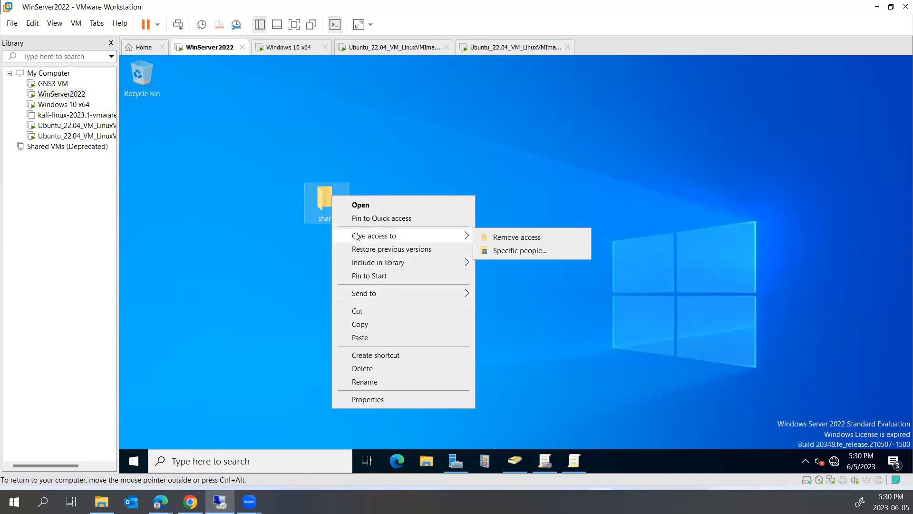
left_click(518, 251)
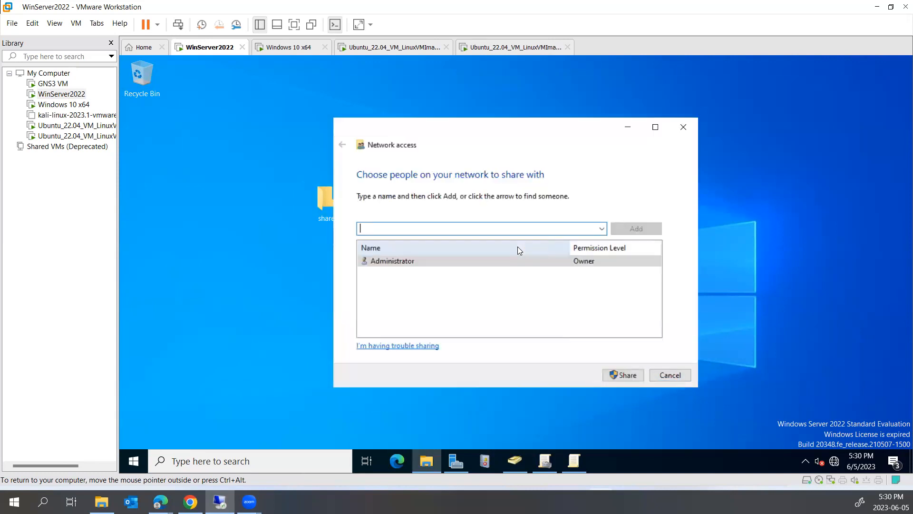
left_click(603, 228)
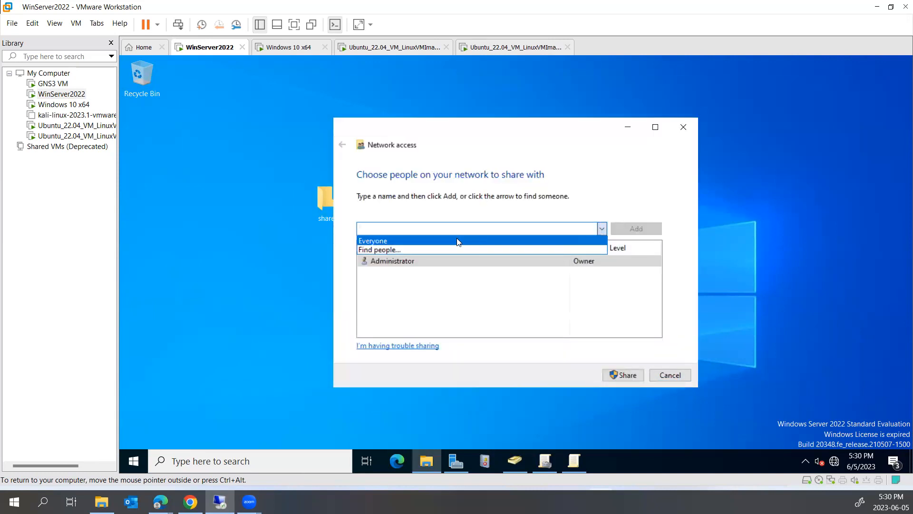
left_click(469, 241)
left_click(623, 230)
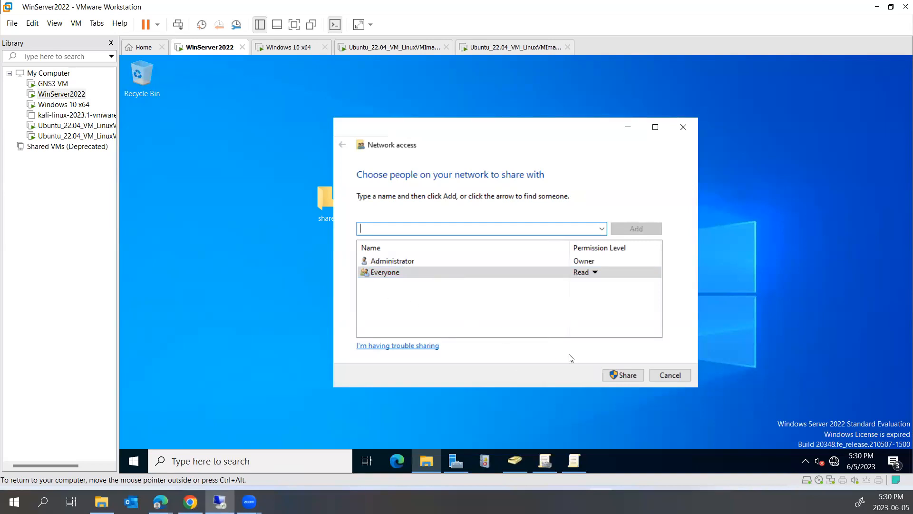
left_click(622, 375)
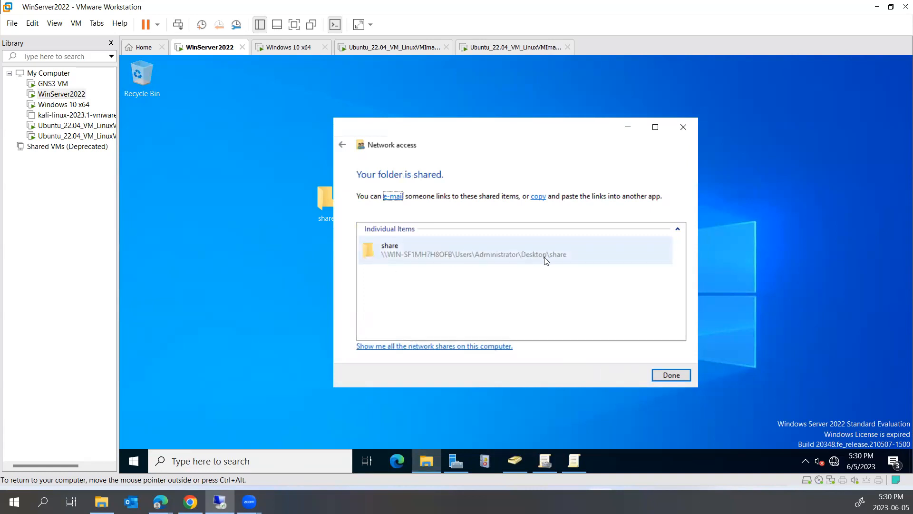
left_click(539, 197)
- Paste the copied share link into the Run box and try it, dismissing the cannot-find error
left_click(671, 375)
right_click(133, 461)
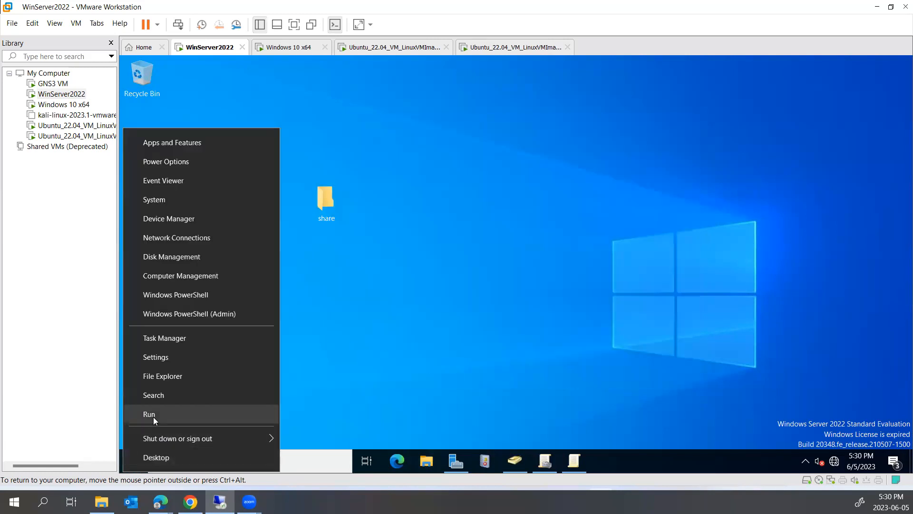
left_click(156, 417)
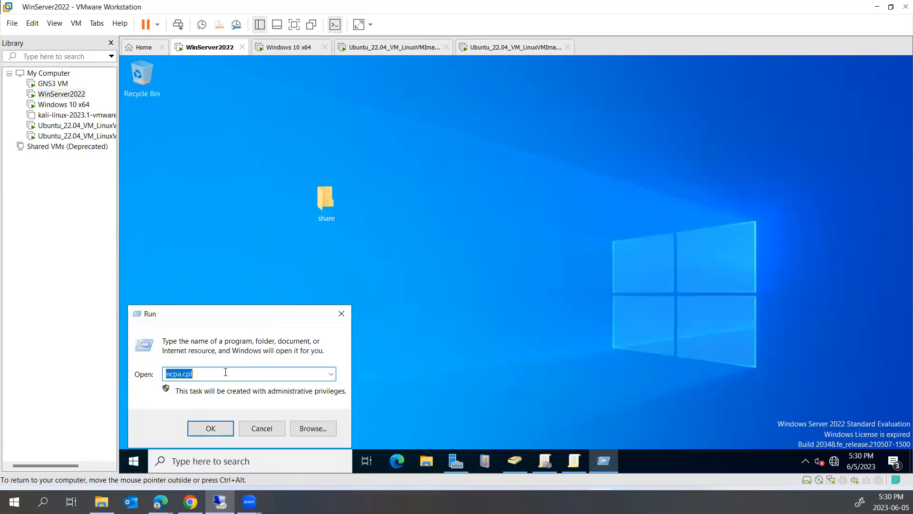
right_click(228, 379)
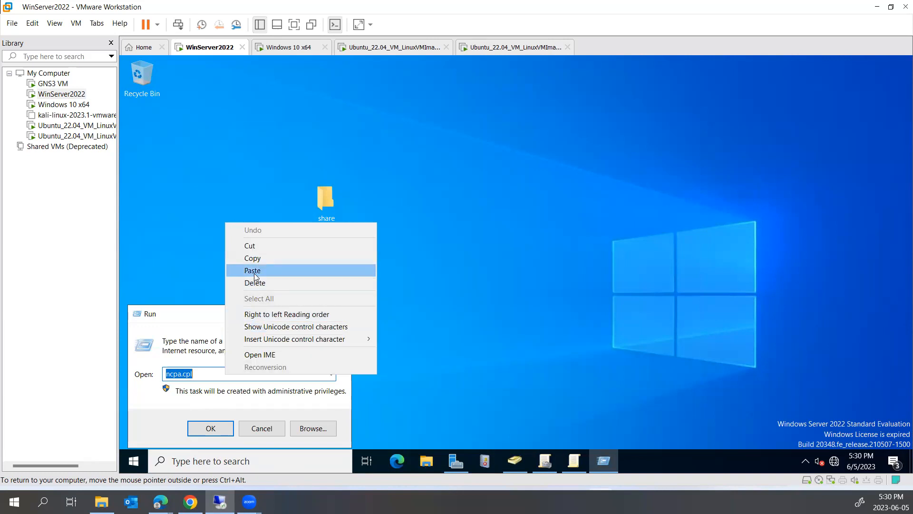
left_click(254, 269)
left_click(215, 427)
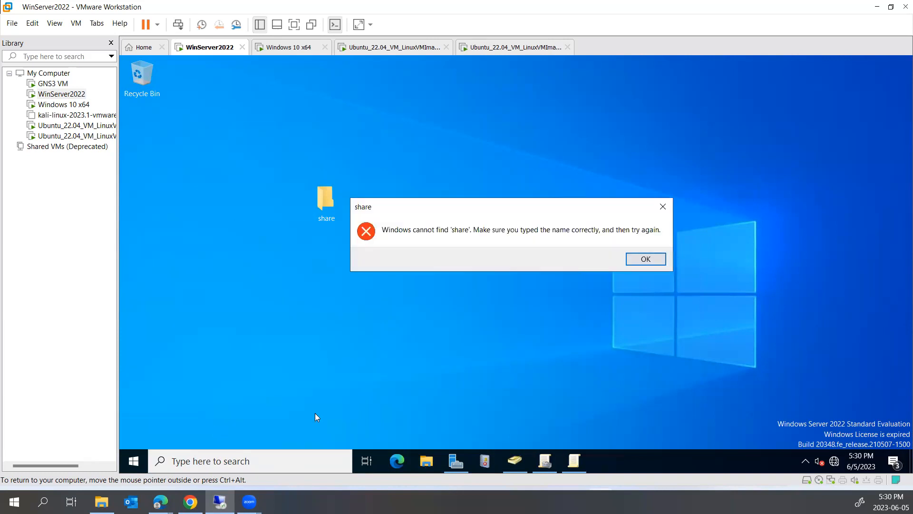
left_click(640, 263)
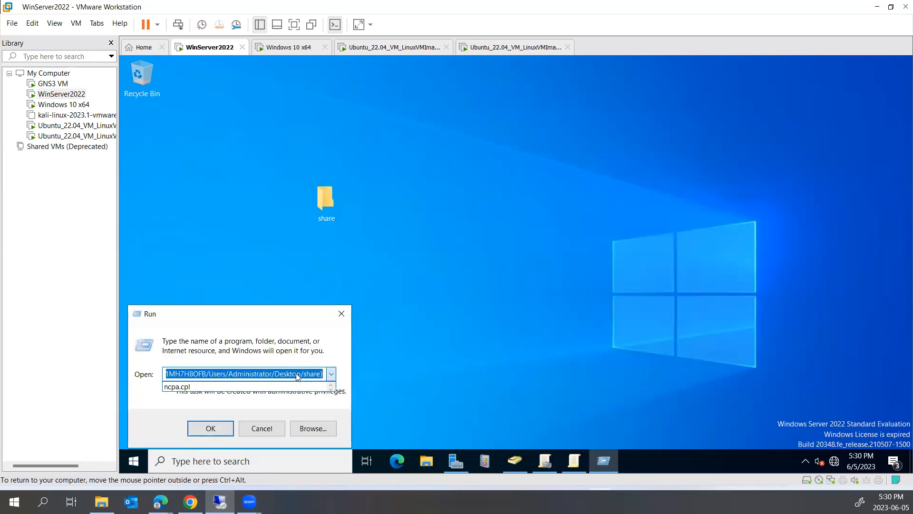
- Strip the parentheses and file:// prefix from the path and start it with \\
left_click(315, 374)
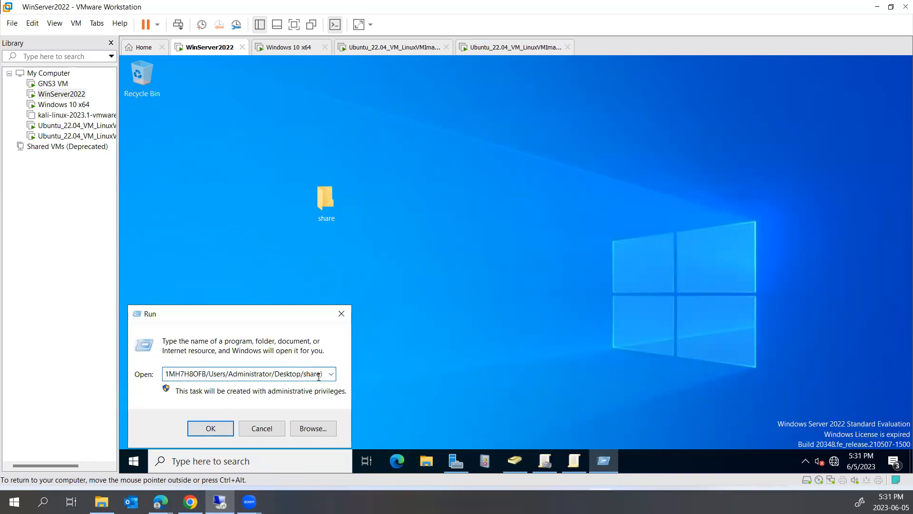
key("BackSpace")
key("Left")
key("Left")
key("Left")
key("Left")
key("Left")
key("Left")
key("Left")
key("Left")
key("Left")
key("Left")
key("Left")
key("Left")
key("Left")
key("Left")
key("Left")
key("Left")
key("Left")
key("Left")
key("Left")
key("Left")
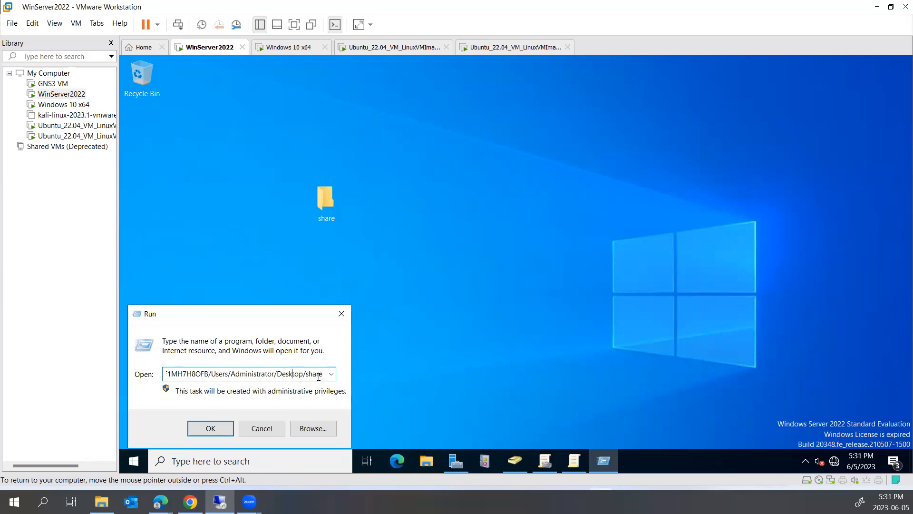
key("Left")
key("Left")
key("Left")
key("Left")
key("Left")
key("Left")
key("Left")
key("Left")
key("Left")
key("Left")
key("Left")
key("Left")
key("Left")
key("Left")
key("Left")
key("Left")
key("Left")
key("Left")
key("Left")
key("Left")
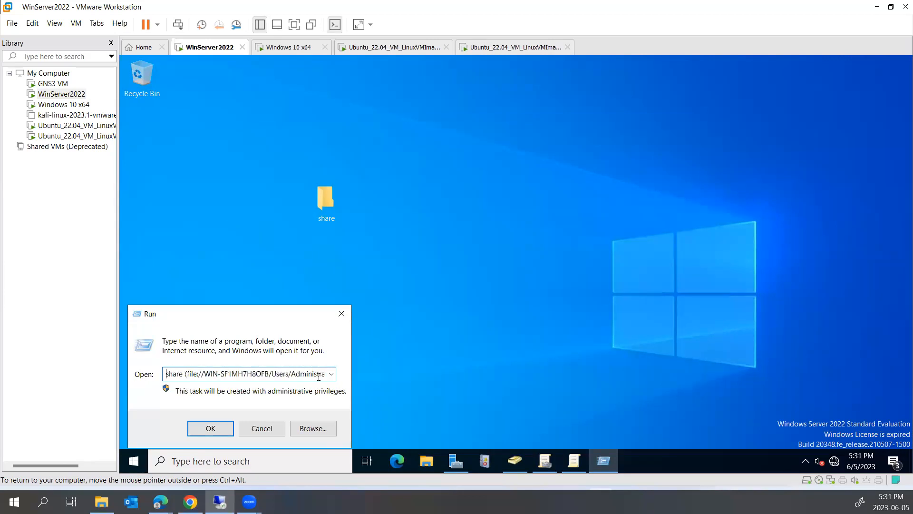
key("BackSpace")
key("BackSpace")
key("BackSpace")
key("BackSpace")
key("BackSpace")
key("BackSpace")
key("BackSpace")
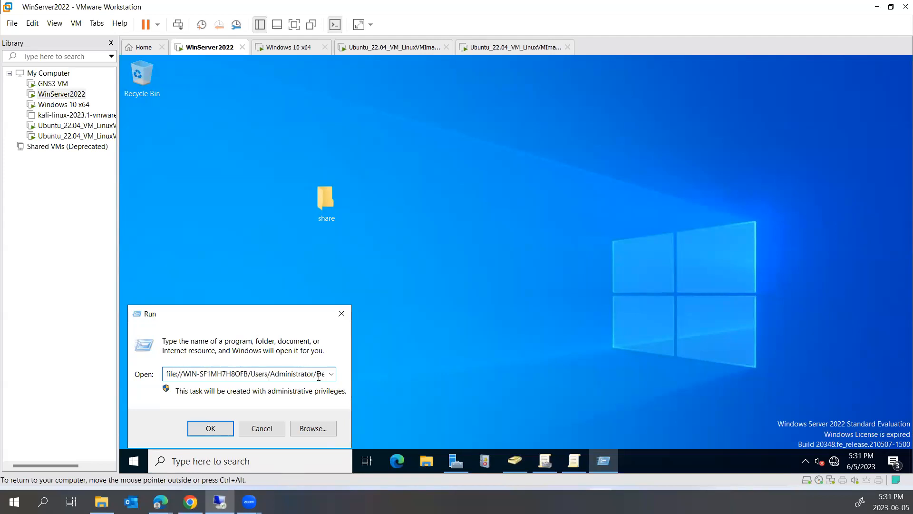
key("BackSpace")
key("BackSpace")
key("BackSpace")
key("BackSpace")
key("BackSpace")
key("BackSpace")
key("BackSpace")
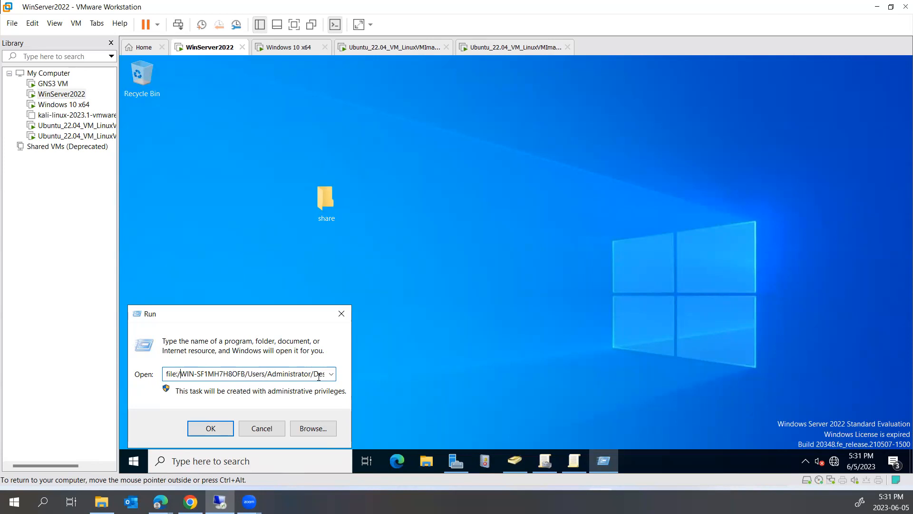
type("\\\\")
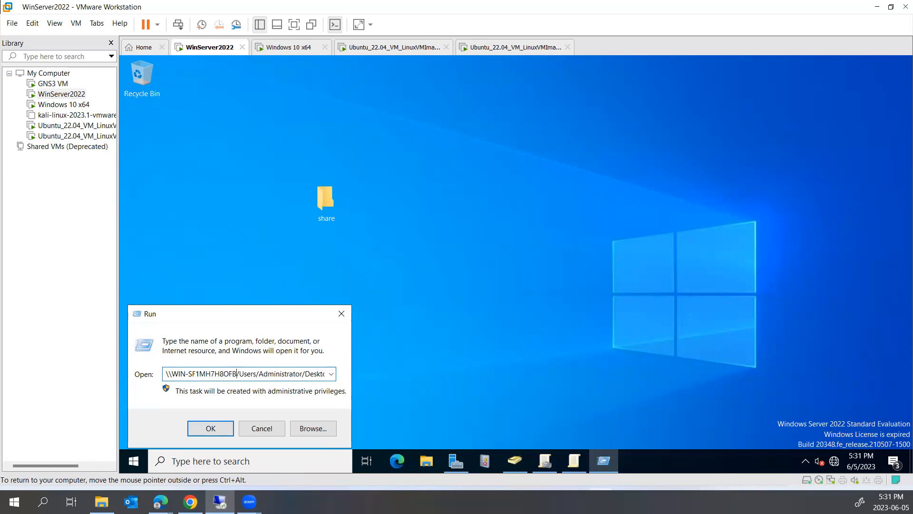
- Replace the path's forward slashes with backslashes and open the network share folder
key("BackSpace")
type("\\")
key("BackSpace")
type("\\")
key("BackSpace")
type("\\")
key("Right")
key("End")
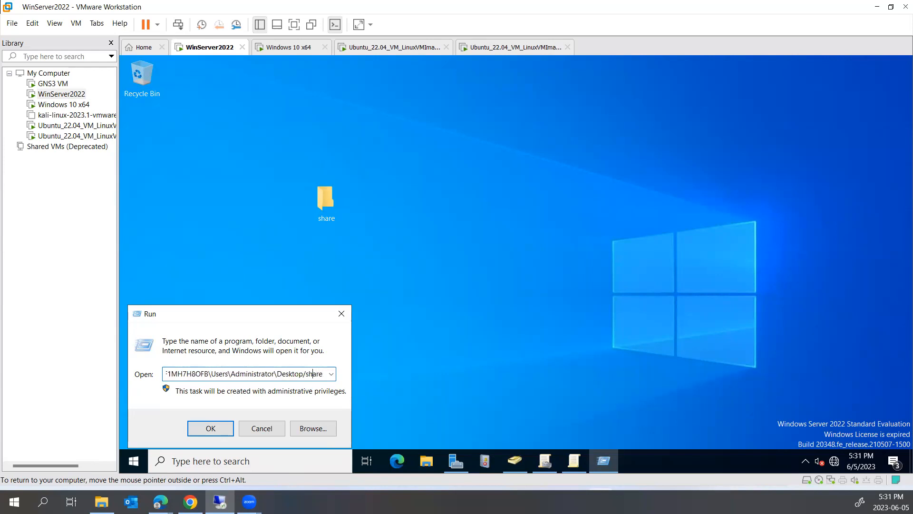
key("BackSpace")
type("\\")
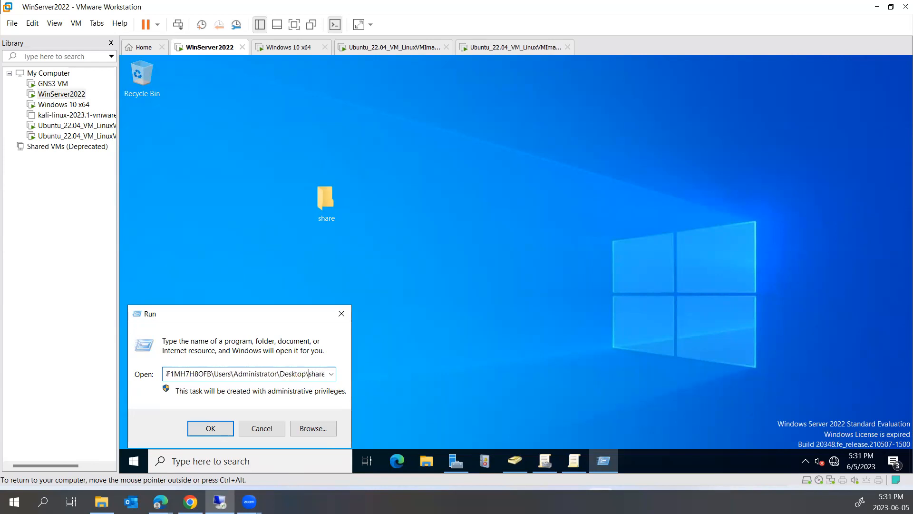
key("Return")
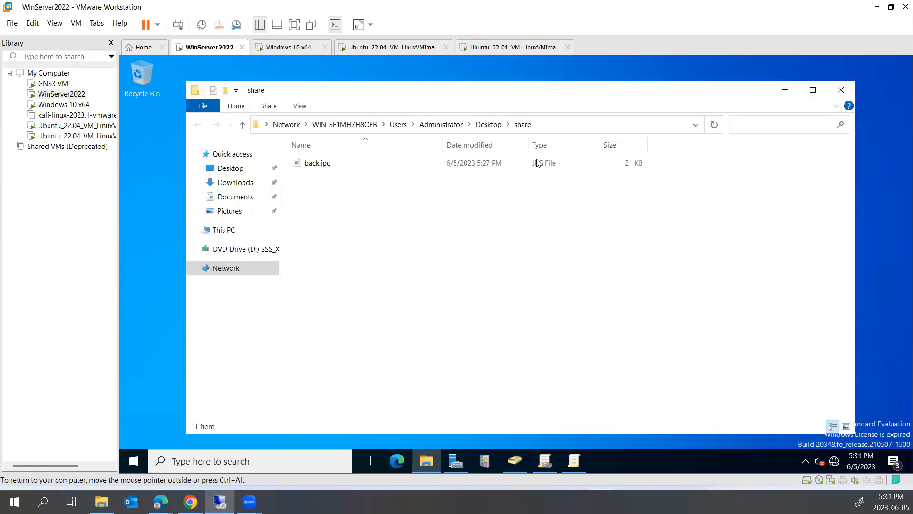
- Run ipconfig in a Command Prompt and select the server's IPv4 address 192.168.1.1
left_click(576, 128)
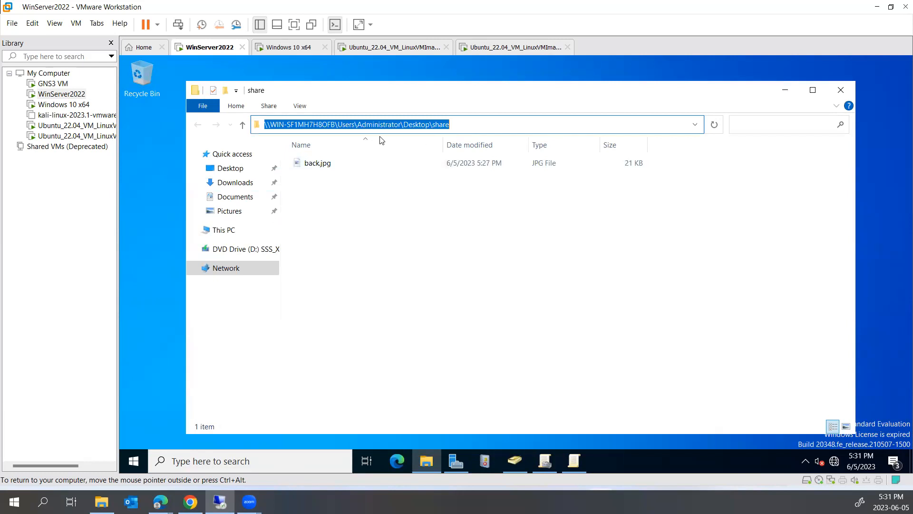
left_click(334, 124)
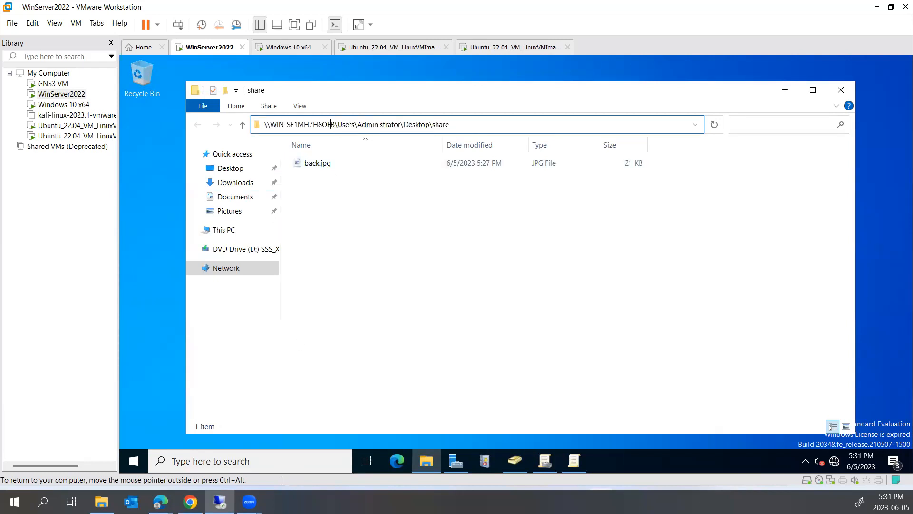
right_click(137, 465)
left_click(171, 408)
type("cmd")
key("Return")
type("ipconfig")
key("Return")
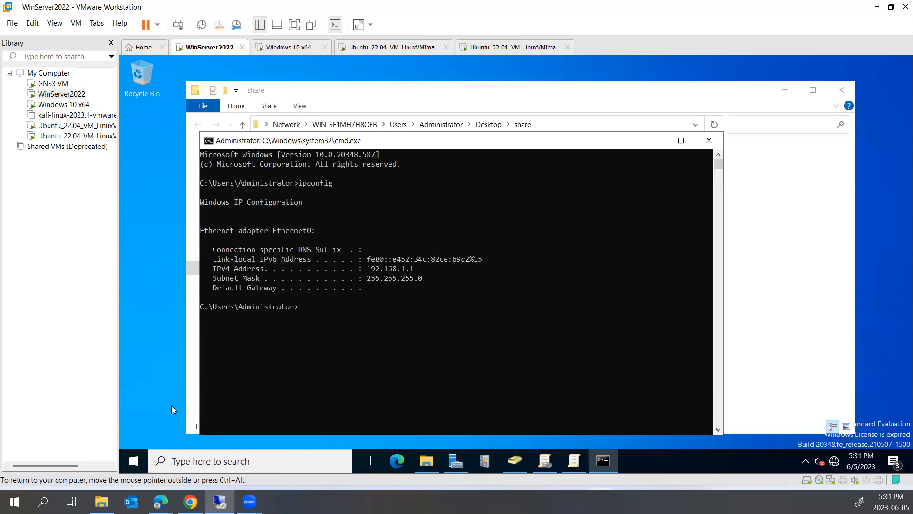
left_click_drag(363, 269, 412, 273)
- Replace the server name in the share folder's address with 192.168.1.1 and open it
left_click(404, 95)
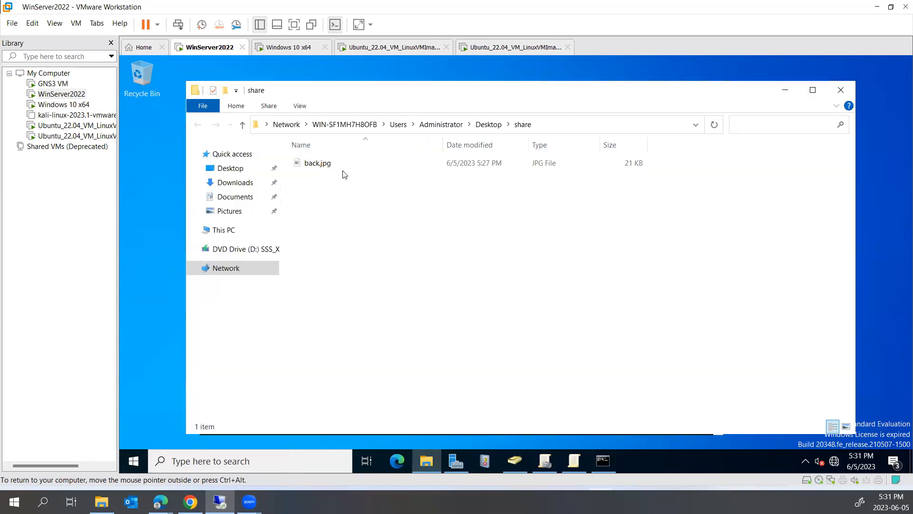
left_click(560, 120)
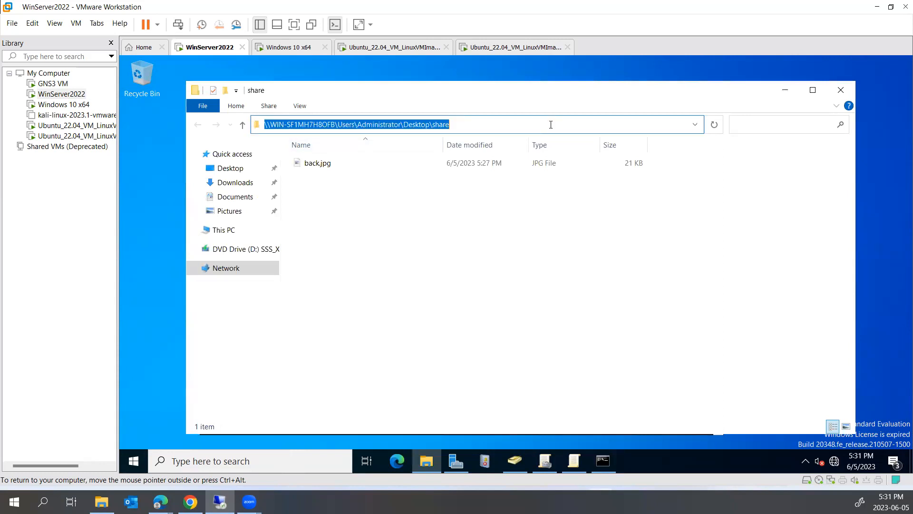
left_click(336, 125)
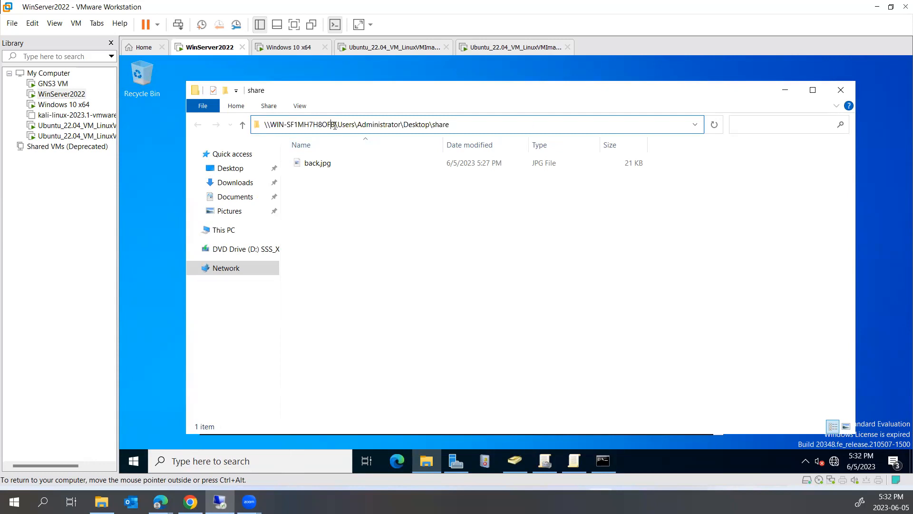
left_click_drag(318, 126, 270, 127)
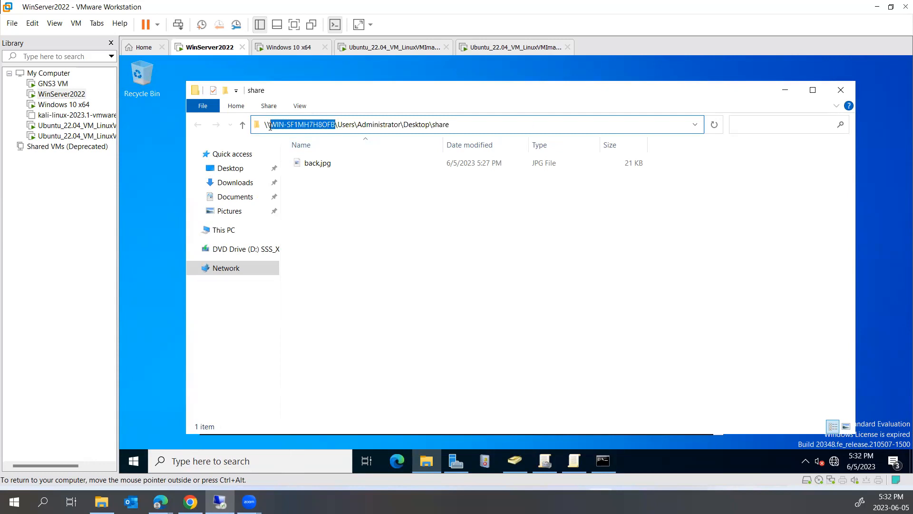
type("192.168.1")
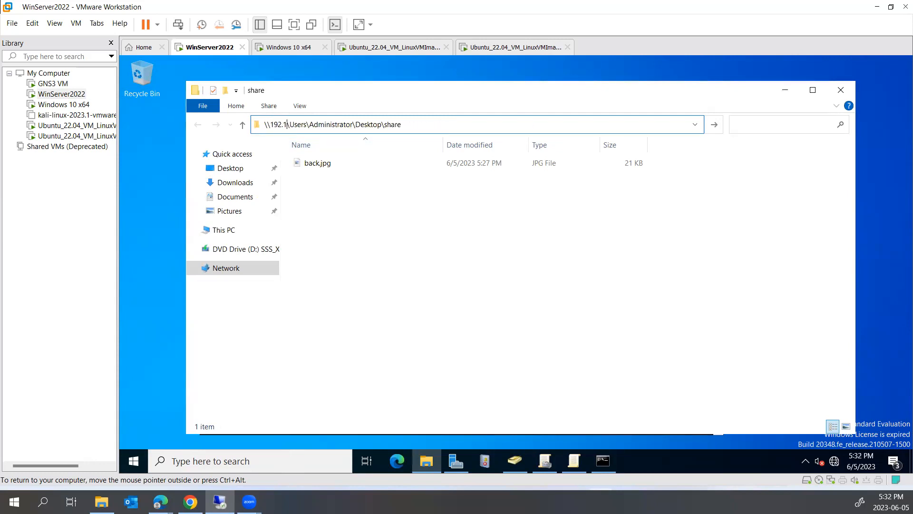
type(".1")
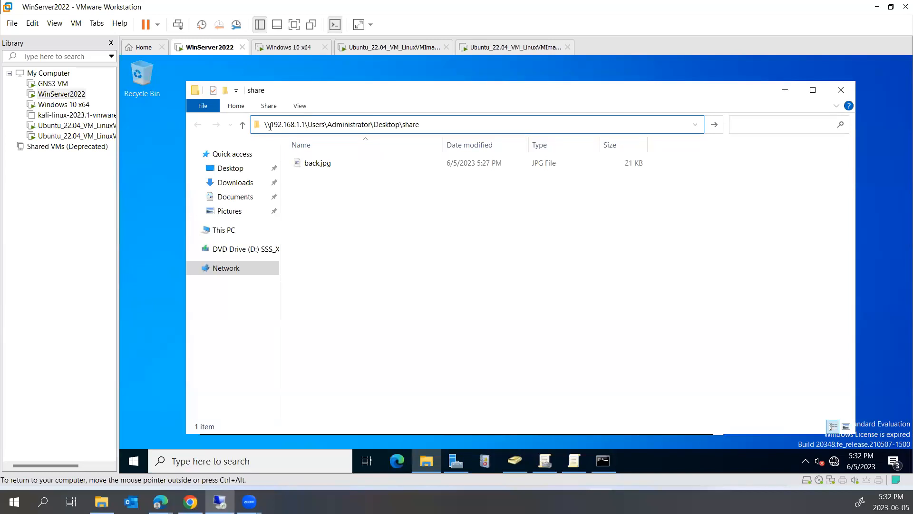
key("Return")
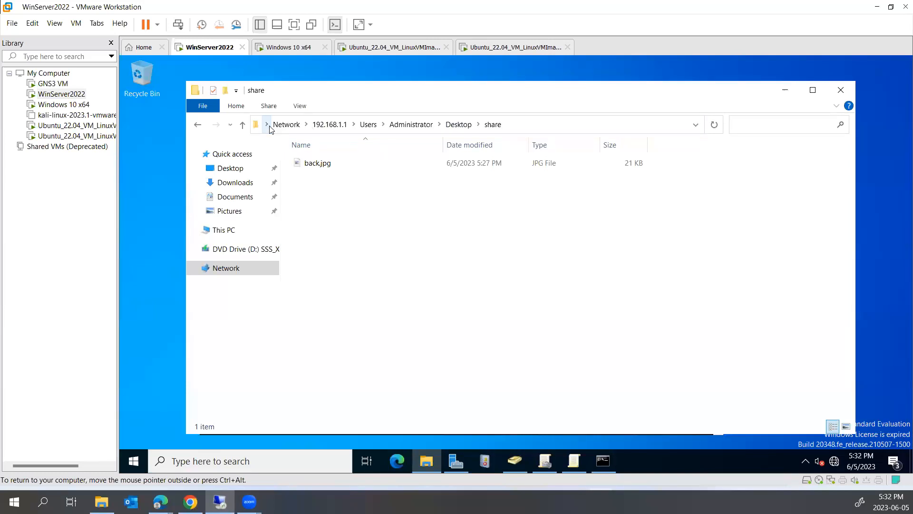
- Copy the path \\192.168.1.1\Users\Administrator\Desktop\share from the address bar
left_click(548, 128)
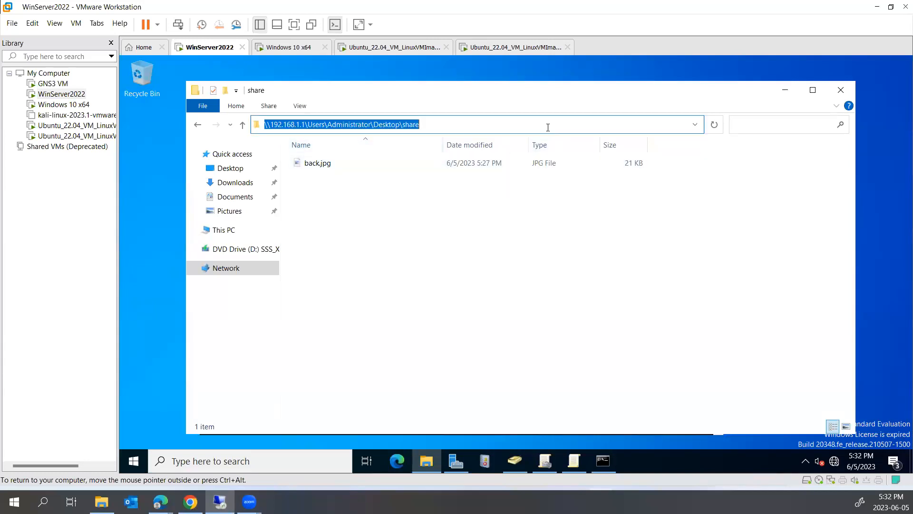
right_click(349, 128)
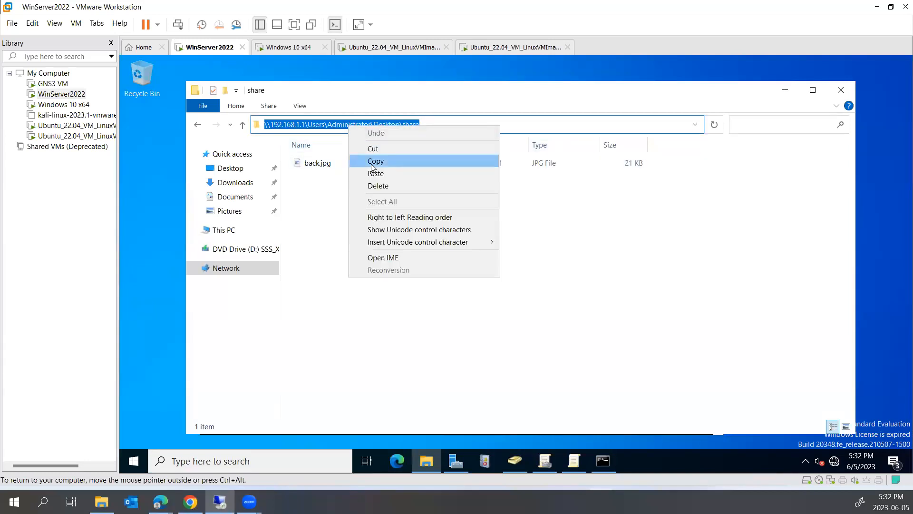
left_click(376, 163)
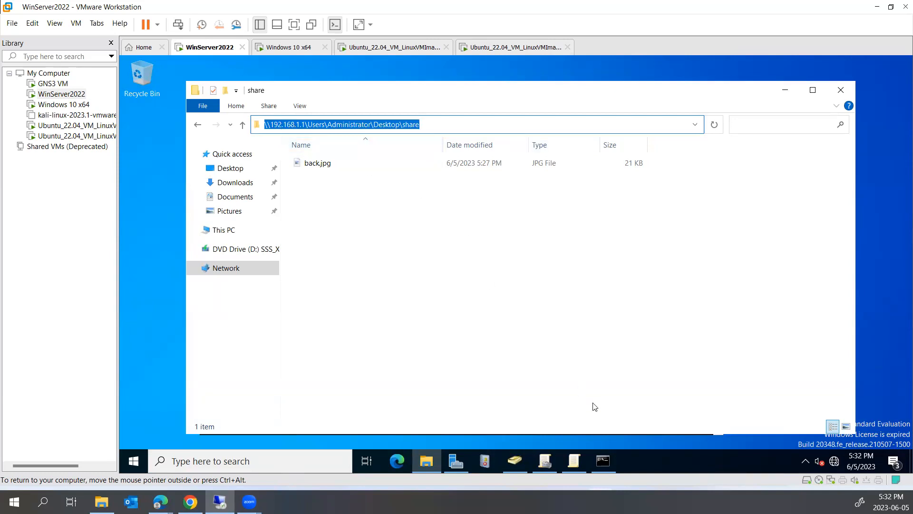
right_click(314, 128)
- In Group Policy Editor, open the Desktop Wallpaper policy under User Configuration's Desktop templates
left_click(339, 163)
left_click(569, 466)
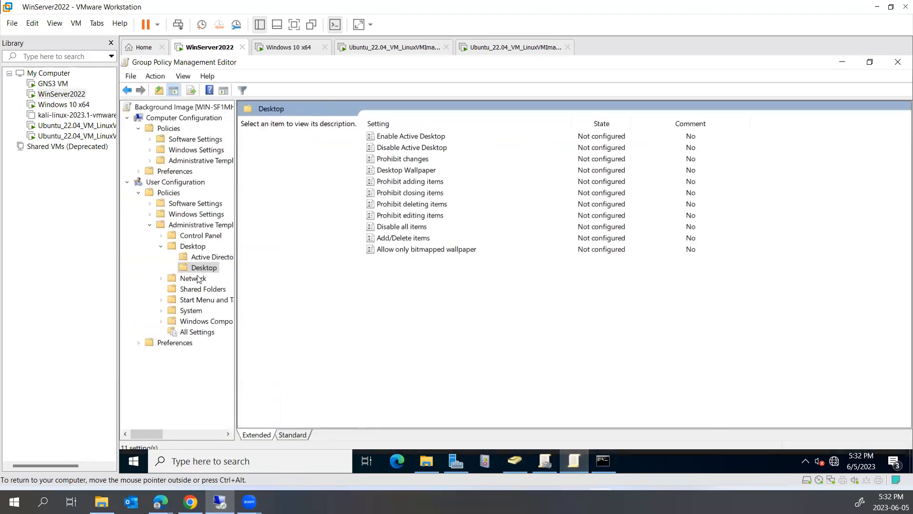
left_click(174, 247)
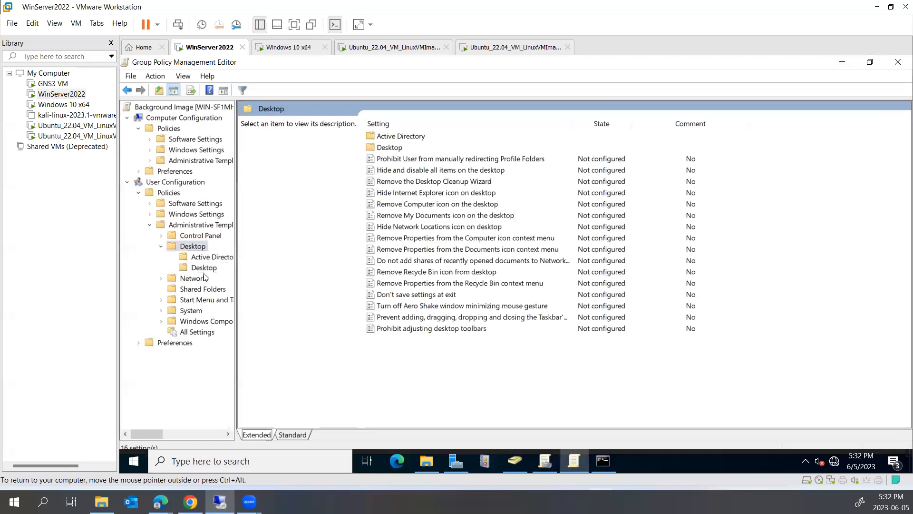
left_click(204, 268)
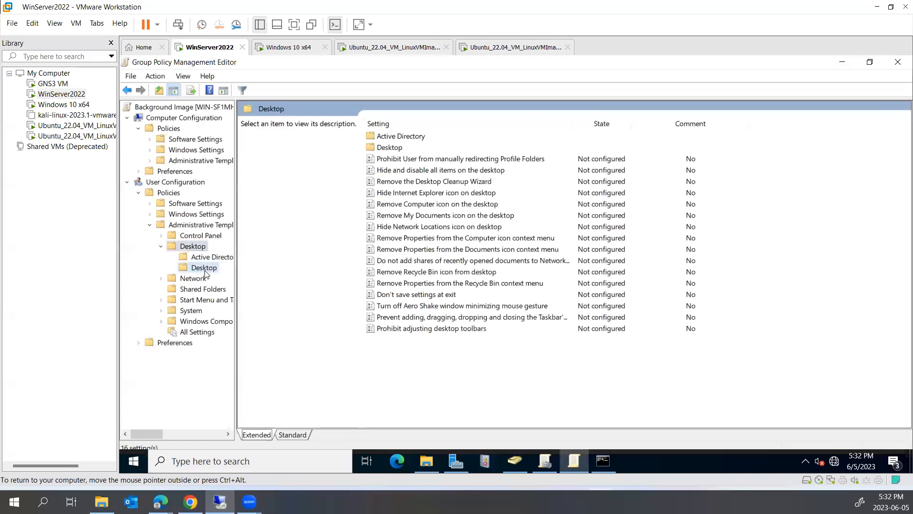
left_click(171, 182)
left_click(216, 226)
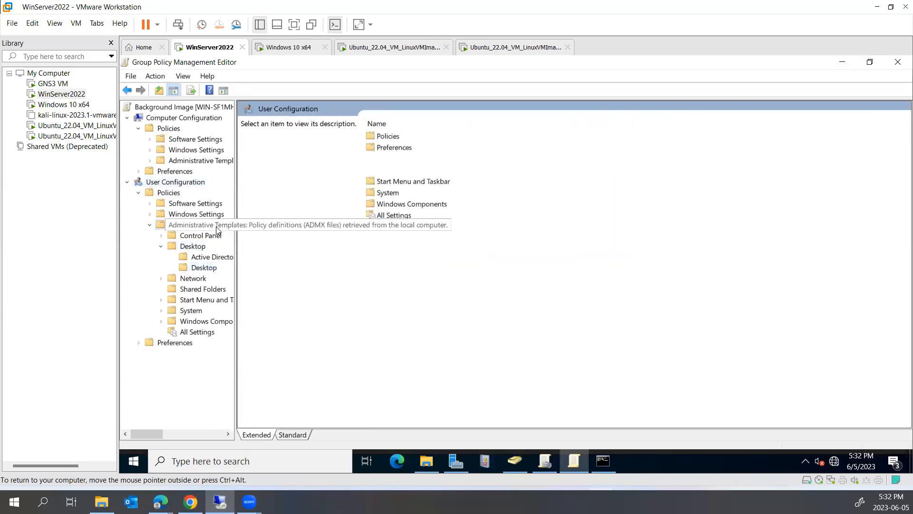
left_click(204, 267)
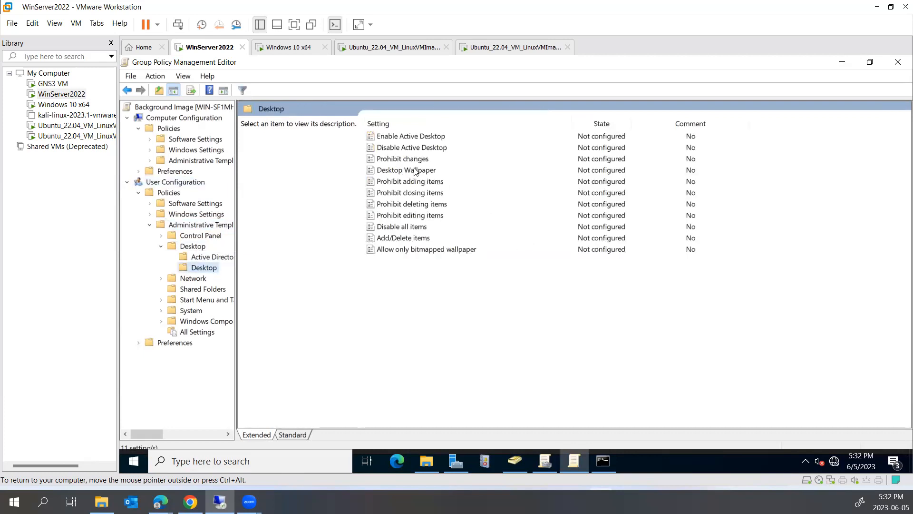
double_click(412, 171)
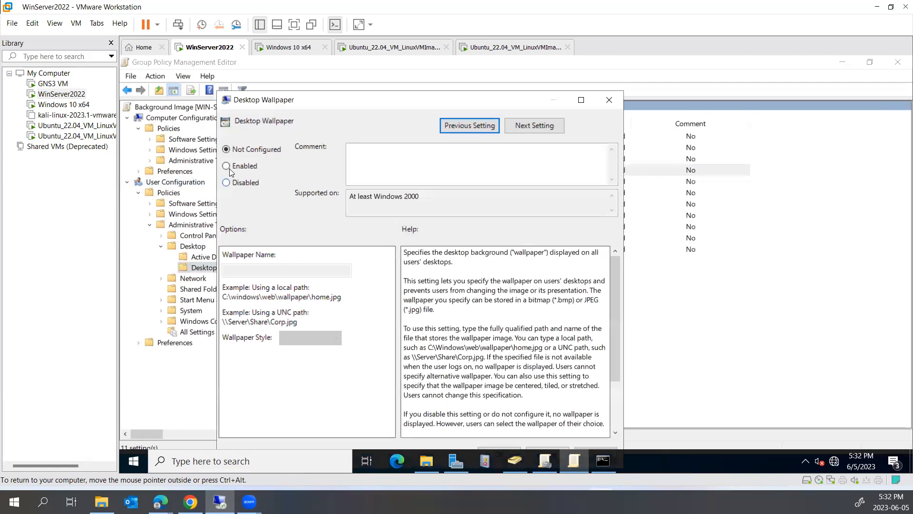
- Enable the policy and set Wallpaper Name to the share path plus \back.jpg
left_click(229, 167)
left_click(240, 269)
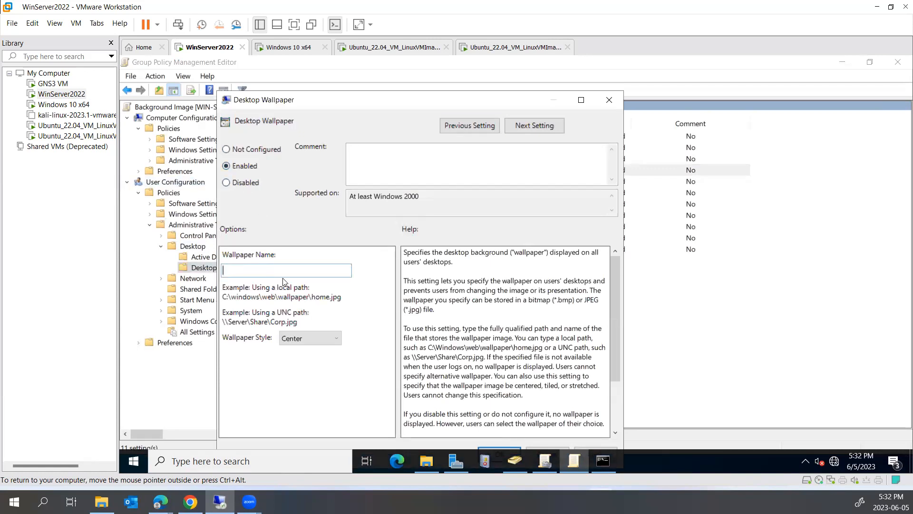
key("ctrl+v")
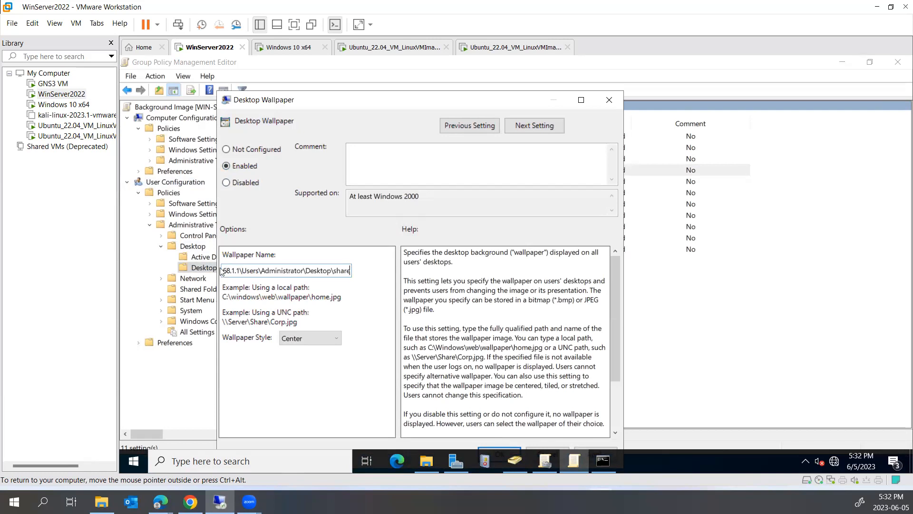
left_click_drag(242, 270, 222, 270)
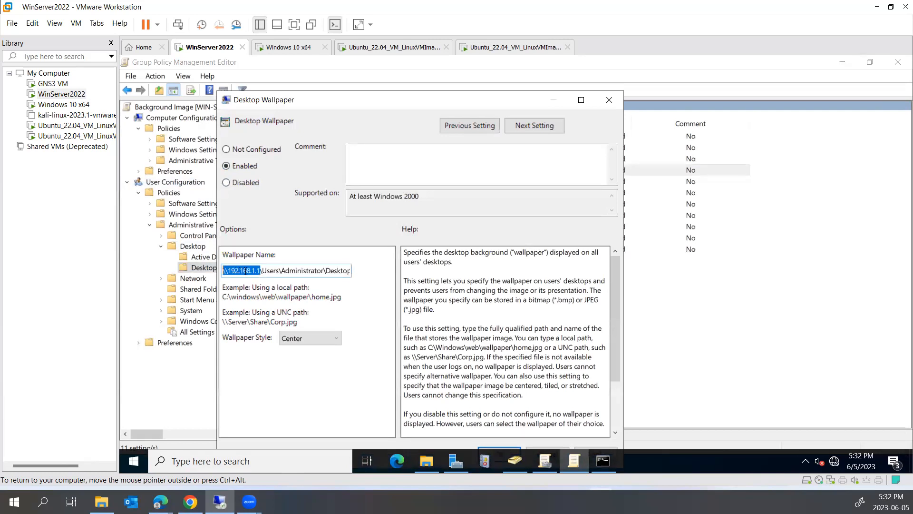
left_click(274, 271)
left_click_drag(323, 271, 355, 275)
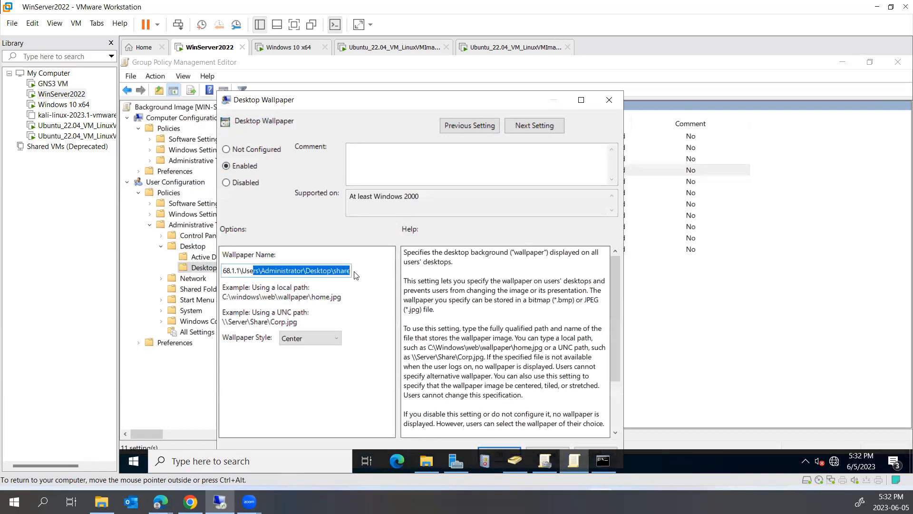
left_click(347, 271)
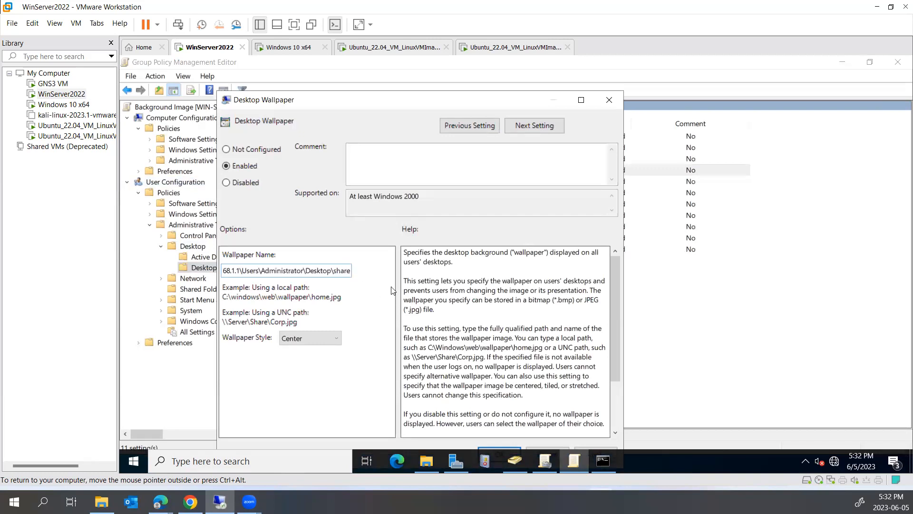
type("\\back.jpg")
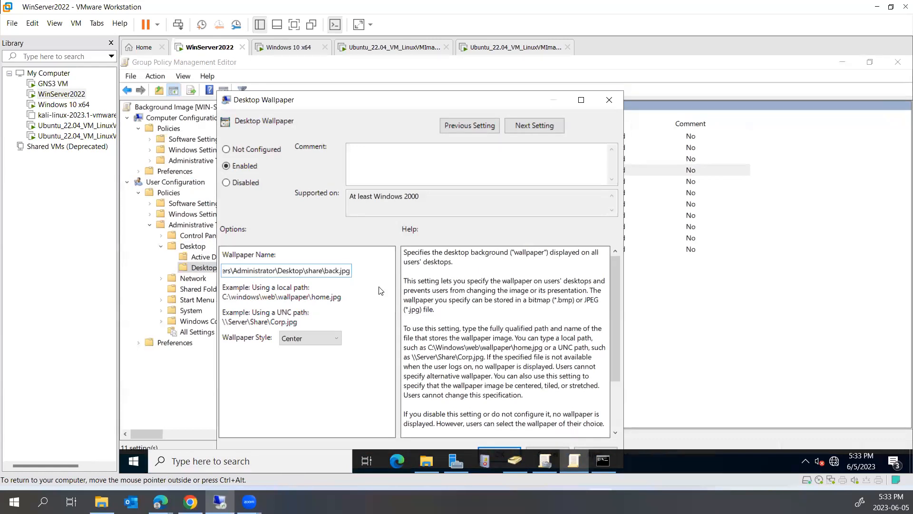
- Keep the Wallpaper Style as Center and save the policy
left_click(298, 342)
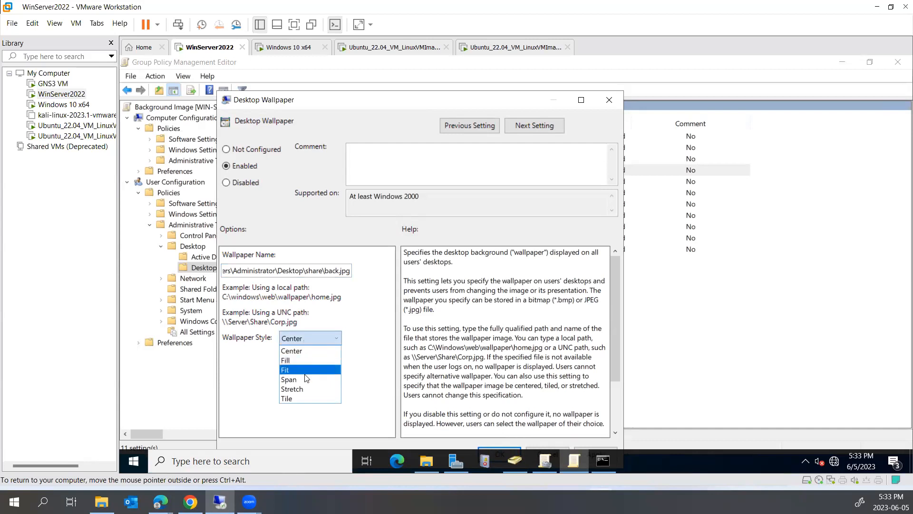
left_click(253, 355)
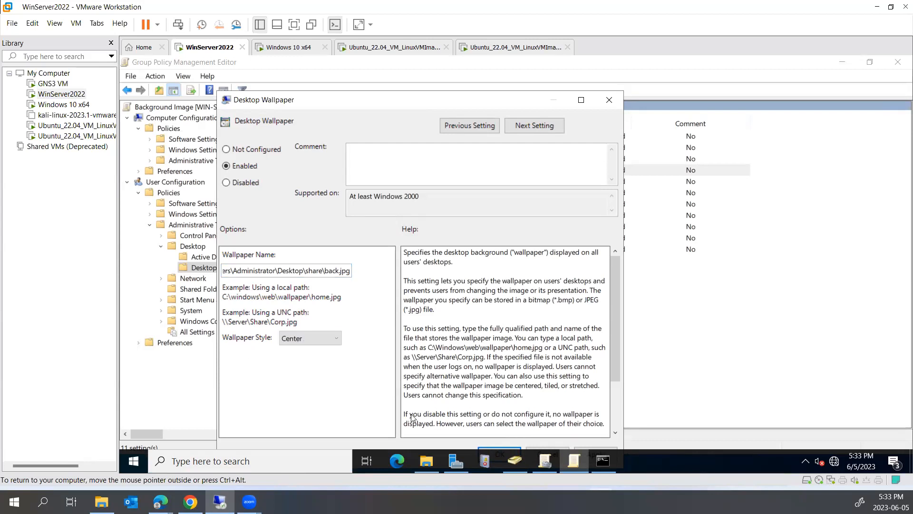
left_click_drag(393, 98, 400, 80)
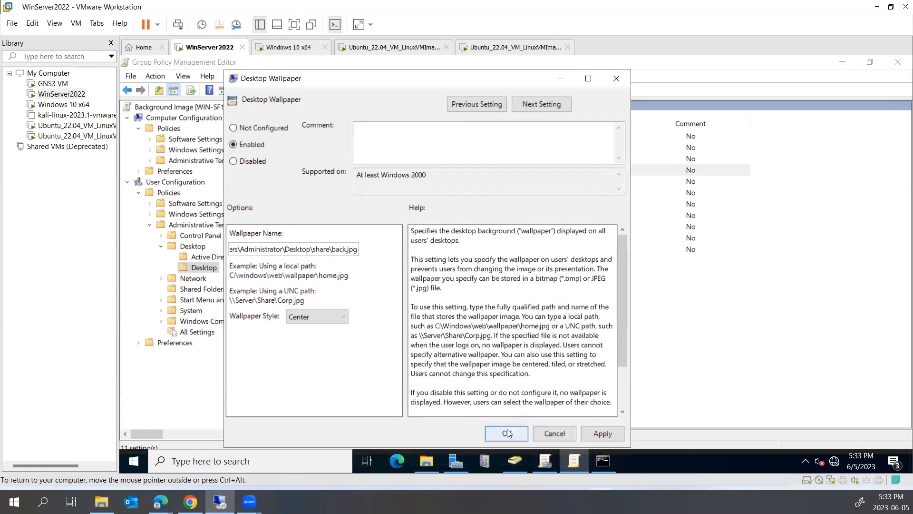
left_click(507, 429)
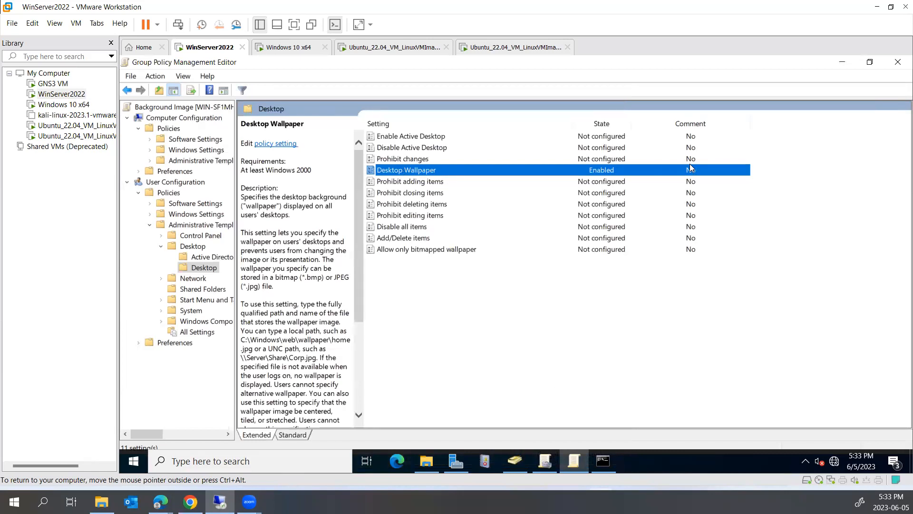
- On the Windows 10 x64 VM, run gpupdate /force from the Run box
left_click(296, 48)
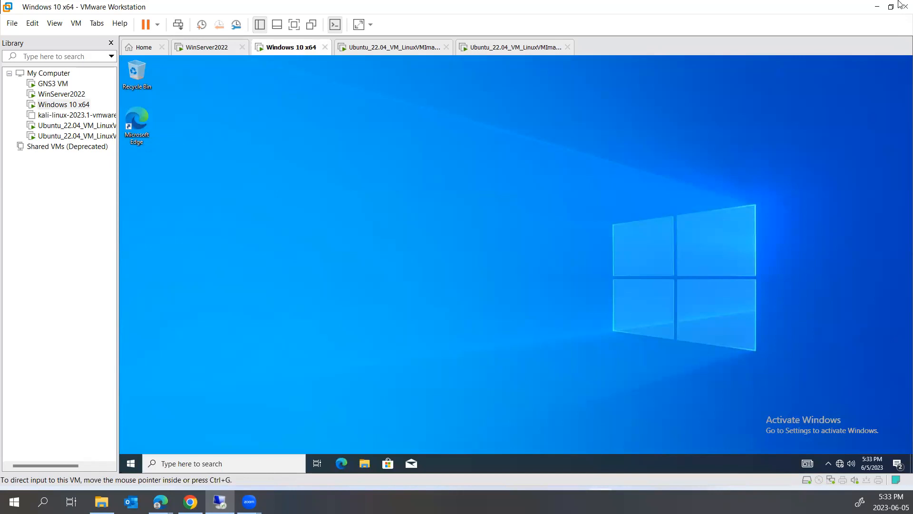
left_click(141, 460)
right_click(141, 460)
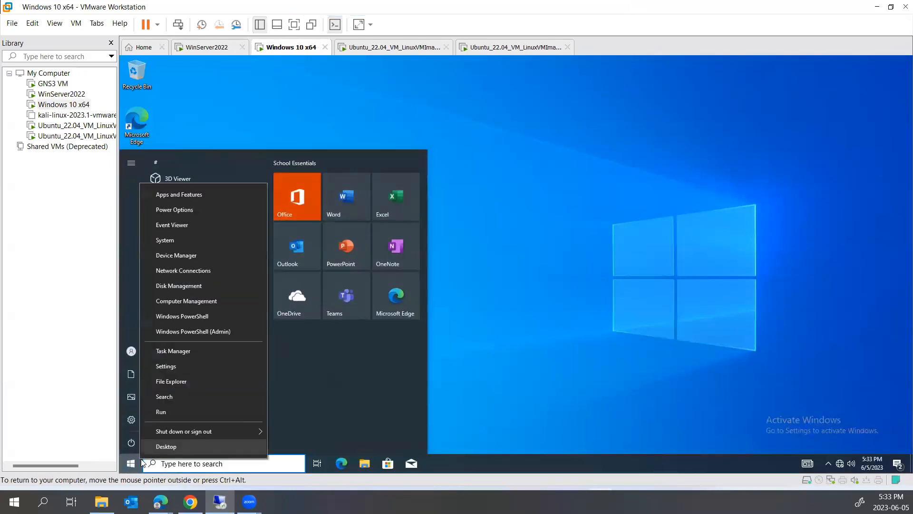
left_click(174, 410)
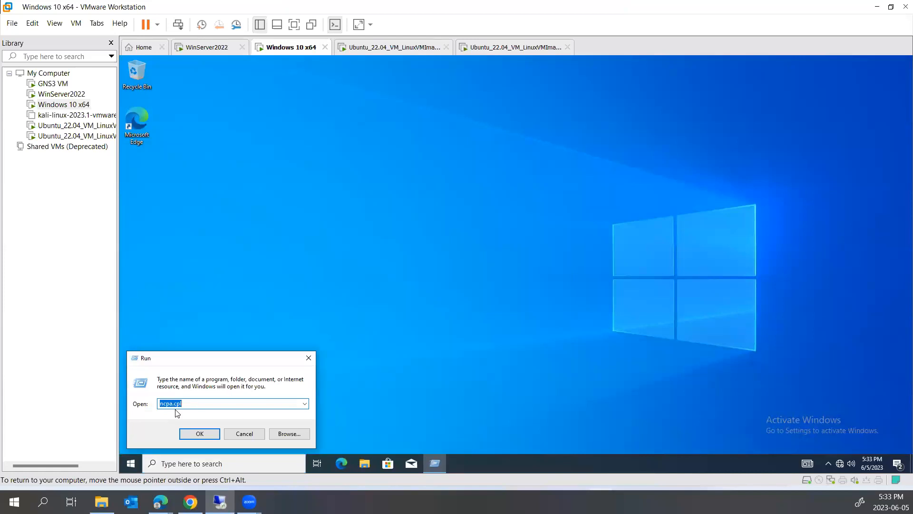
type("gpupdate /force")
key("Return")
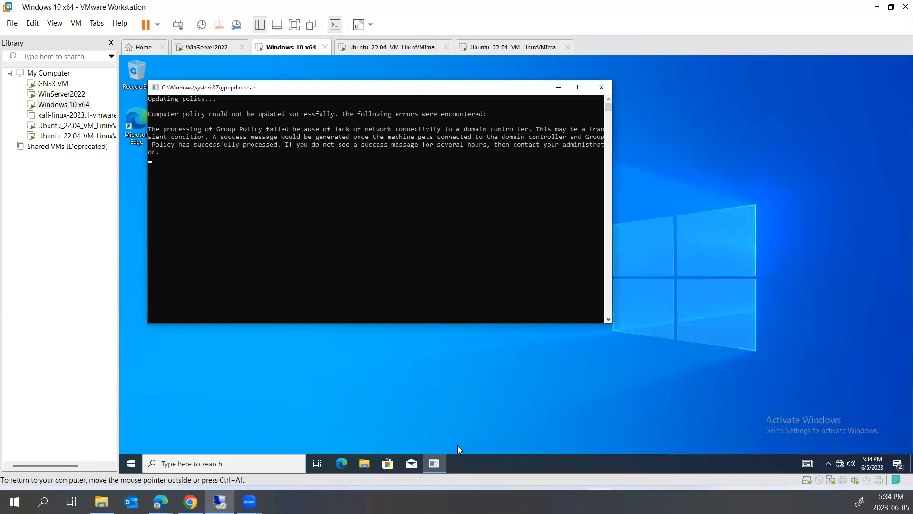
- Open the Windows 10 VM's settings and close them without changes
right_click(283, 54)
left_click(314, 212)
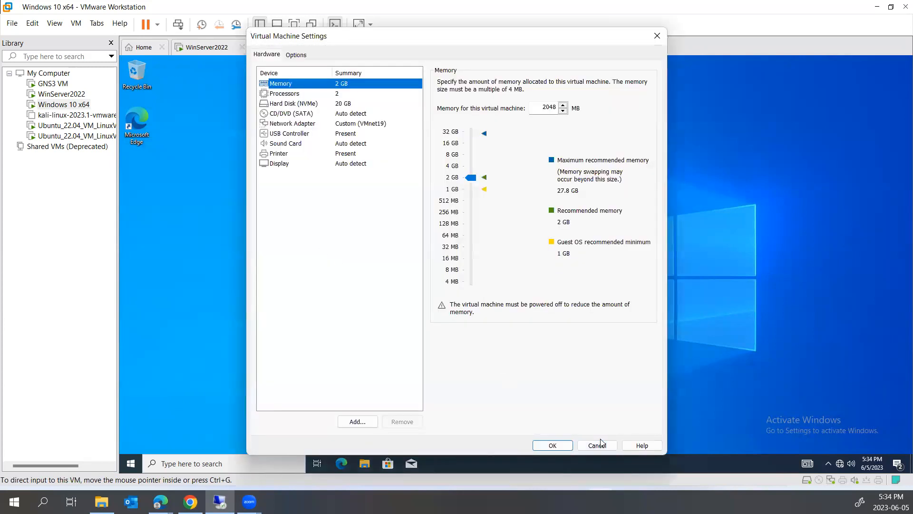
left_click(598, 445)
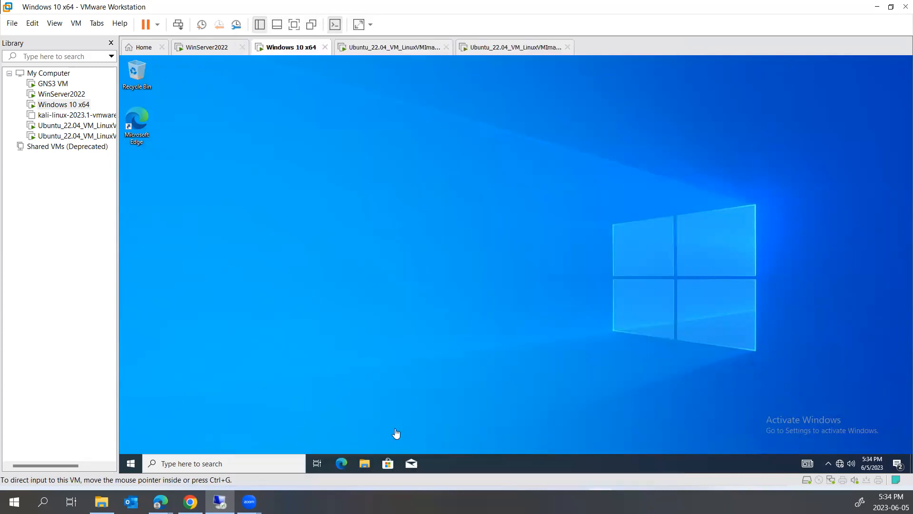
- Run ipconfig in a Command Prompt, showing autoconfiguration address 169.254.100.160
right_click(136, 463)
left_click(162, 412)
type("cmd")
key("Return")
type("ipconfig")
key("Return")
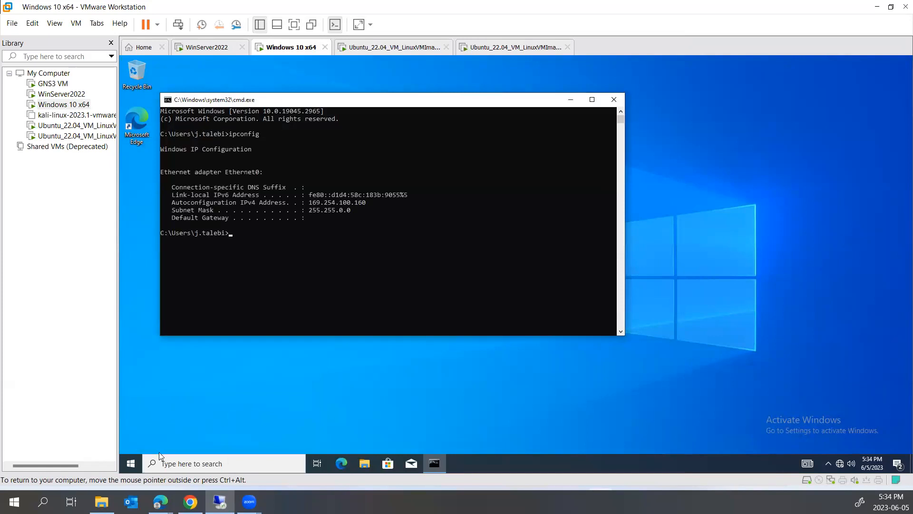
- On WinServer2022, open the DHCP console from Server Manager and expand the server
left_click(203, 49)
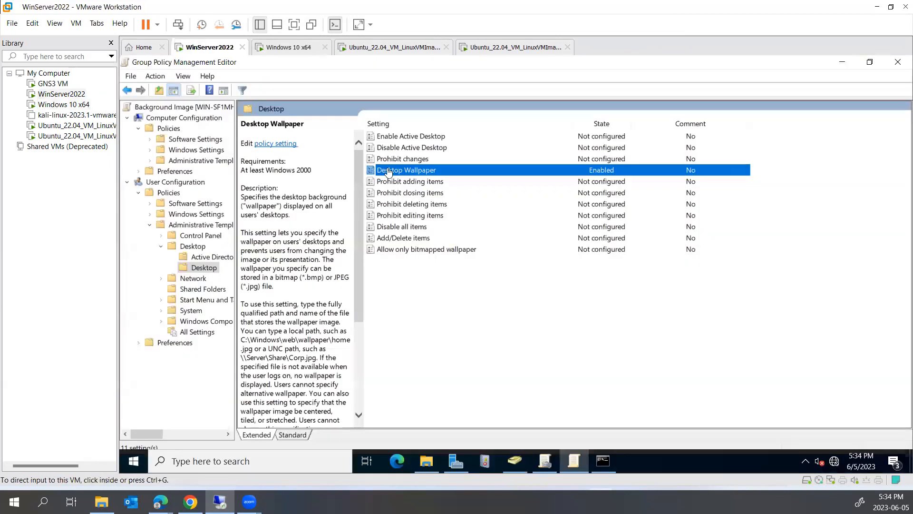
left_click(455, 464)
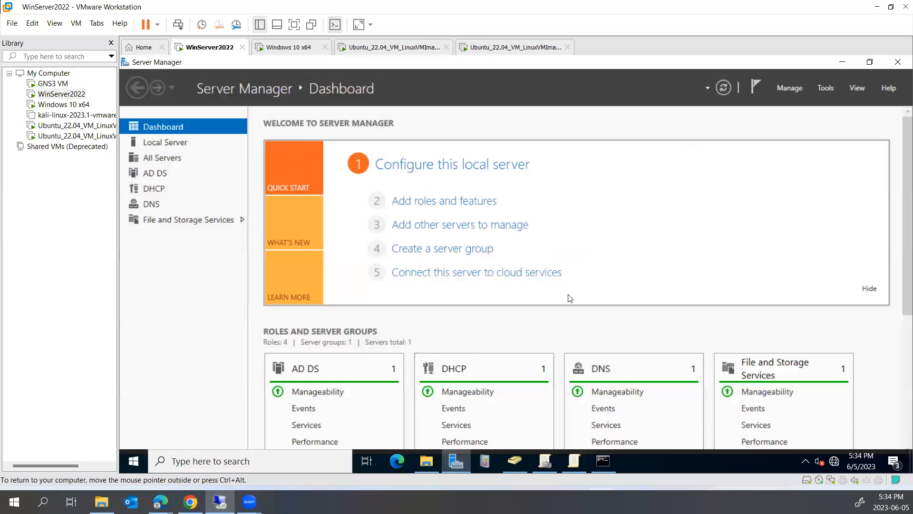
scroll(514, 342, "down", 1)
left_click(153, 189)
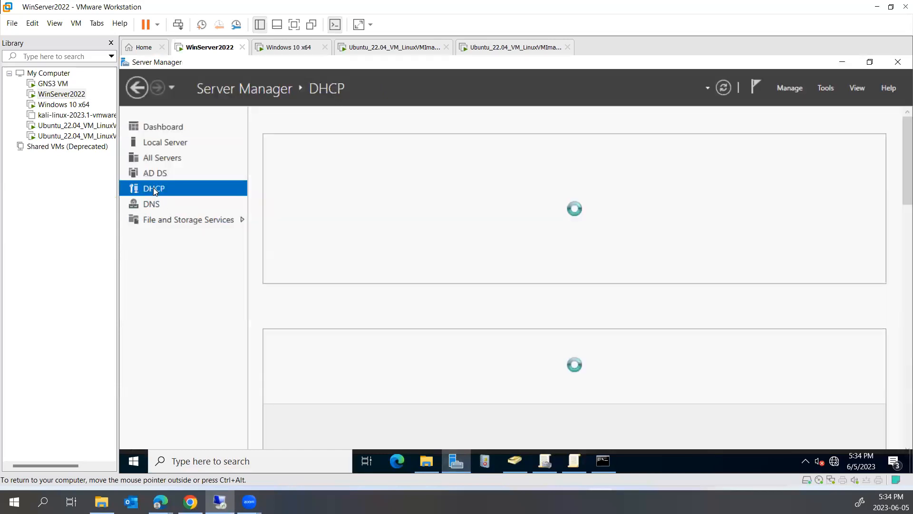
right_click(376, 199)
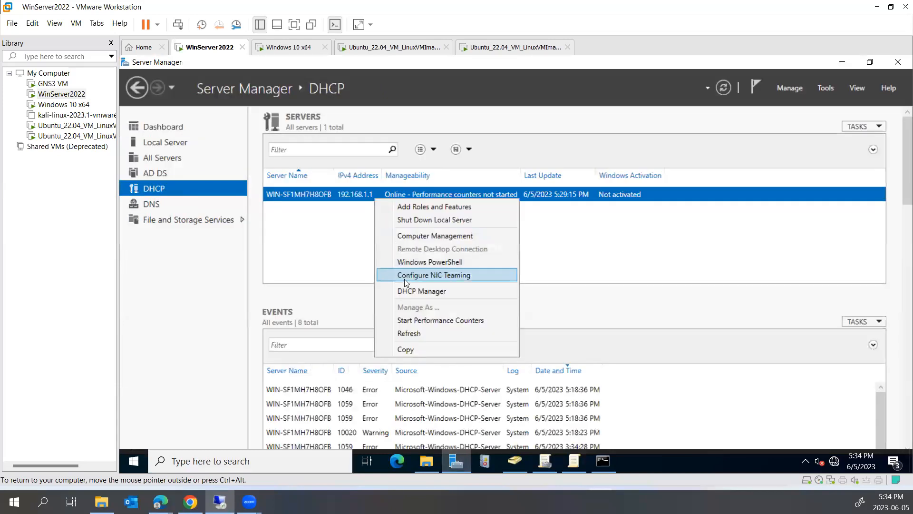
left_click(414, 292)
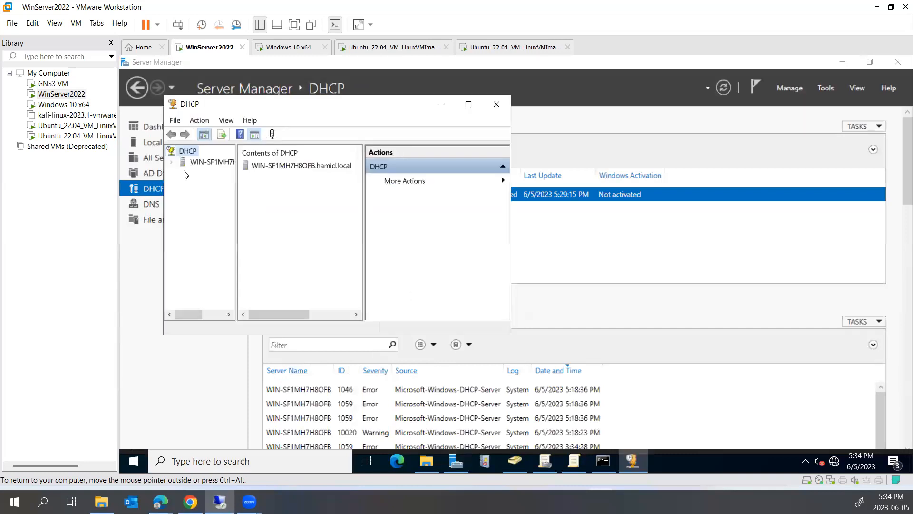
left_click(173, 162)
- Restart the DHCP service
right_click(205, 175)
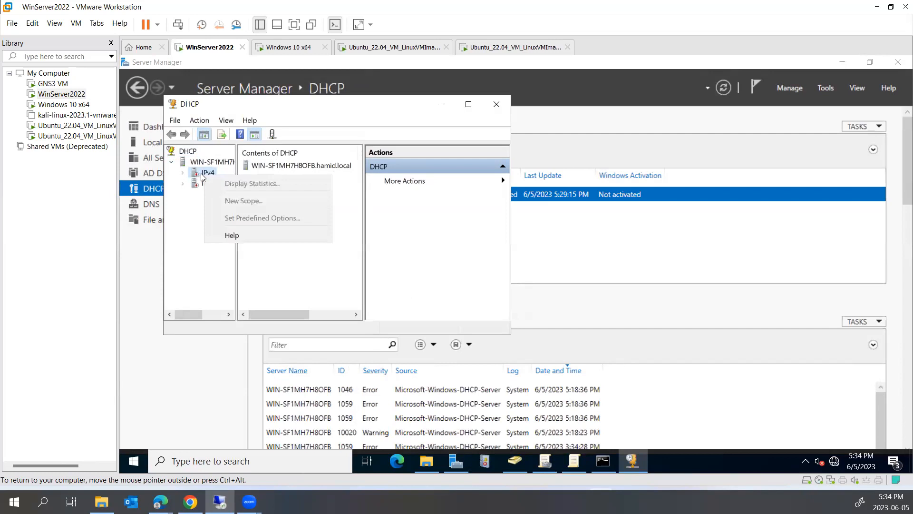
left_click(201, 173)
right_click(200, 164)
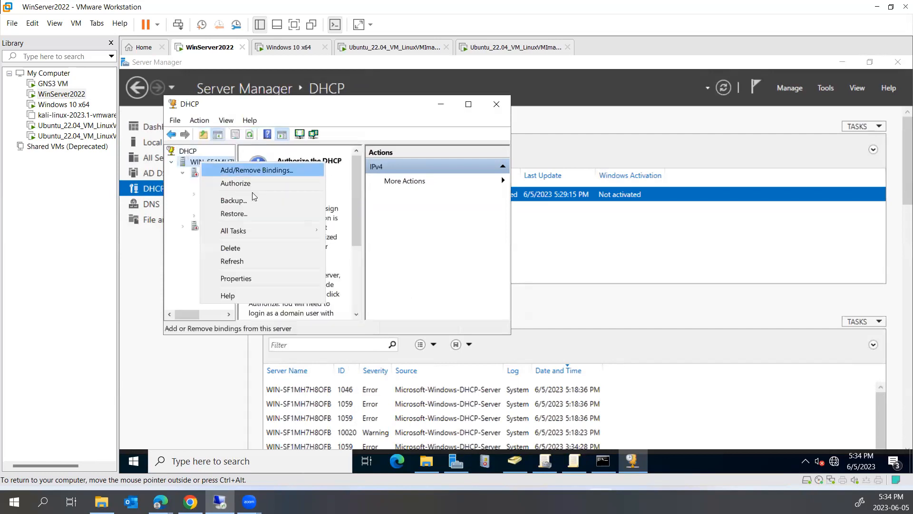
mouse_move(298, 231)
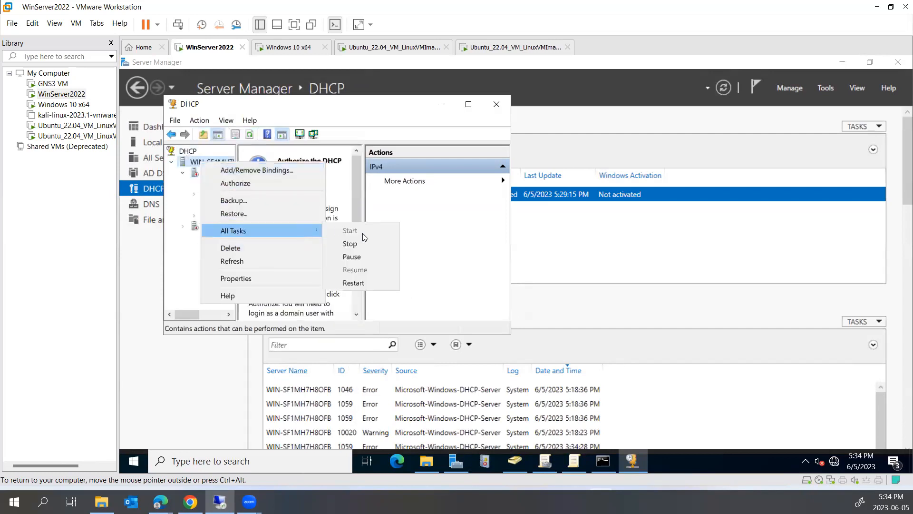
left_click(370, 284)
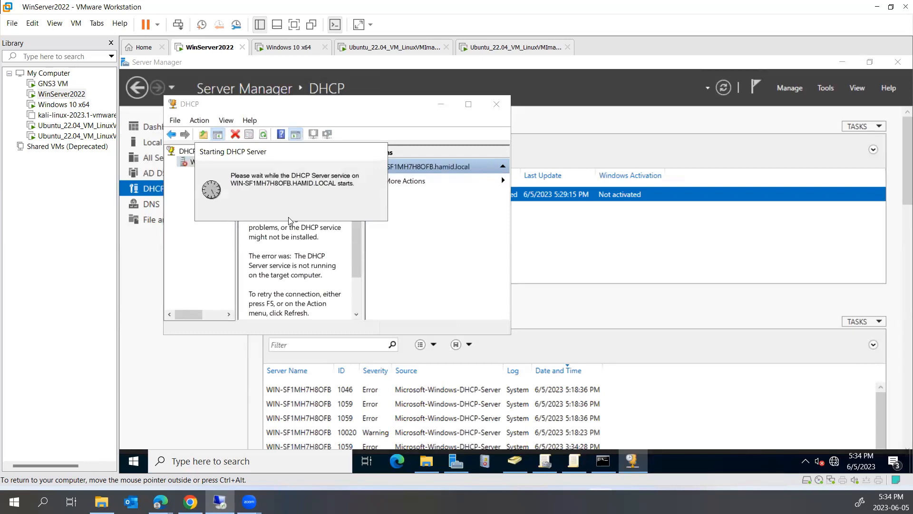
- Stop the DHCP service and then start it again
left_click(183, 173)
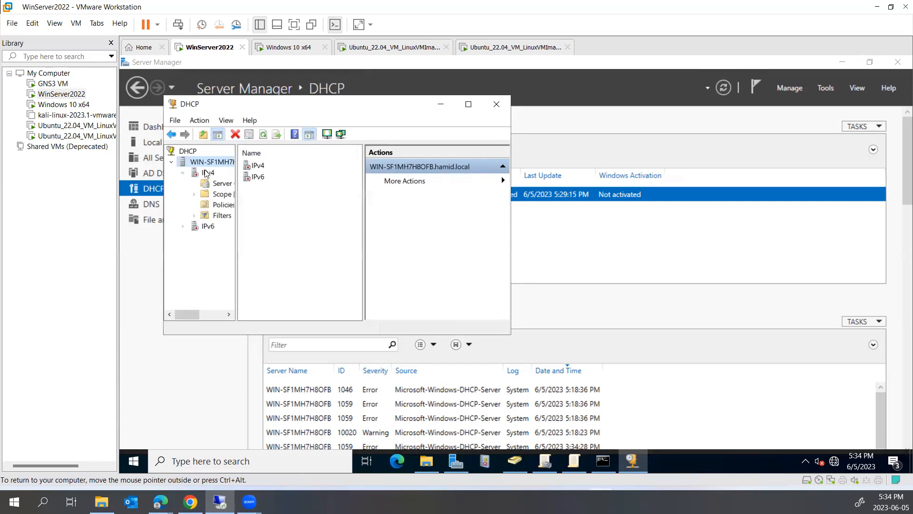
right_click(212, 162)
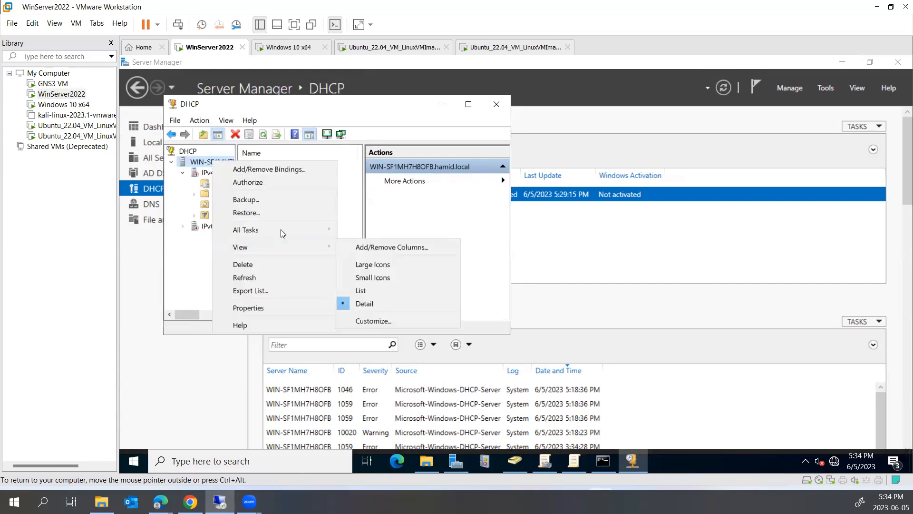
mouse_move(288, 229)
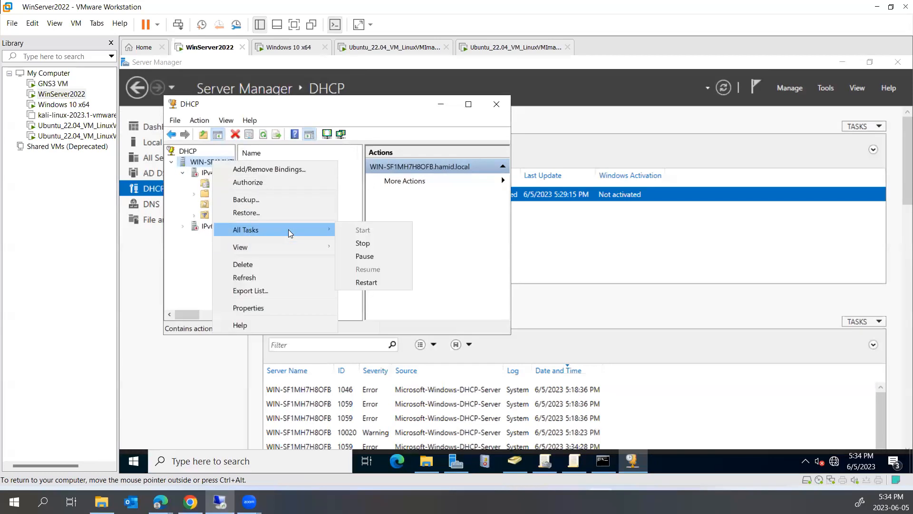
left_click(206, 174)
right_click(205, 175)
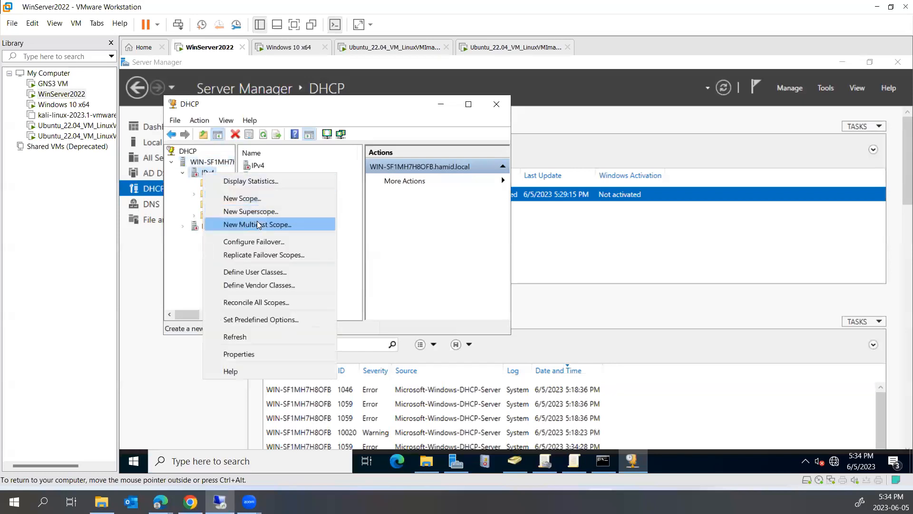
left_click(257, 337)
right_click(202, 173)
left_click(202, 162)
right_click(202, 163)
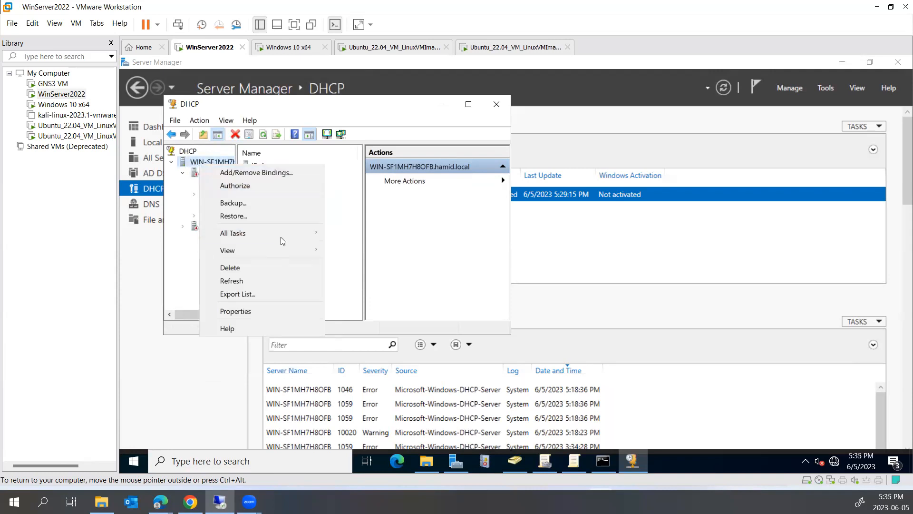
mouse_move(290, 234)
left_click(353, 250)
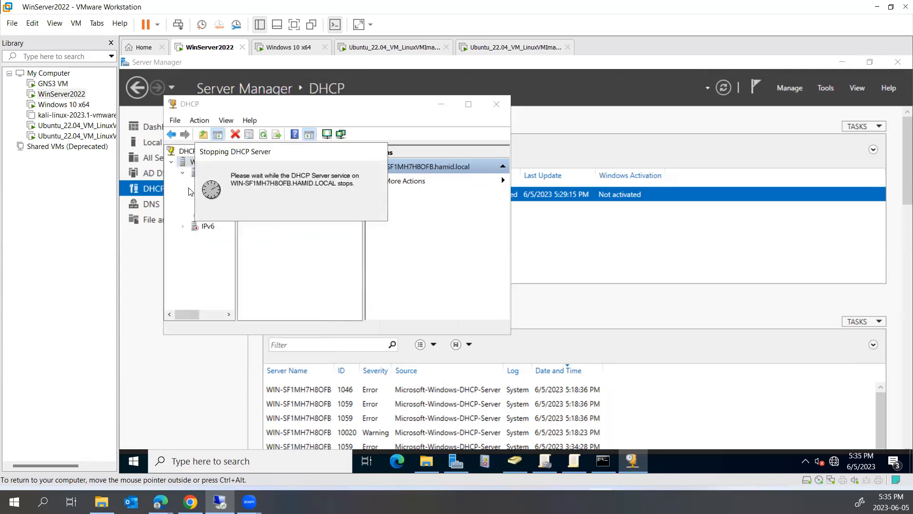
right_click(201, 165)
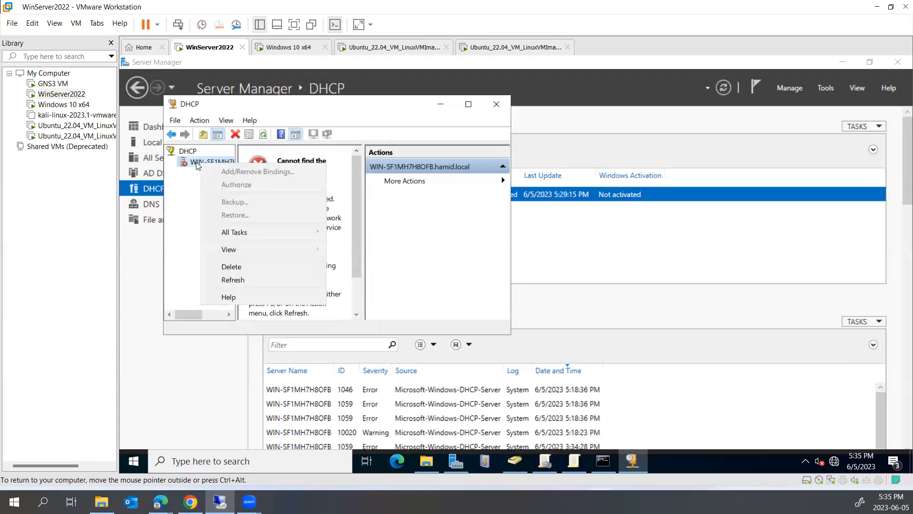
mouse_move(253, 234)
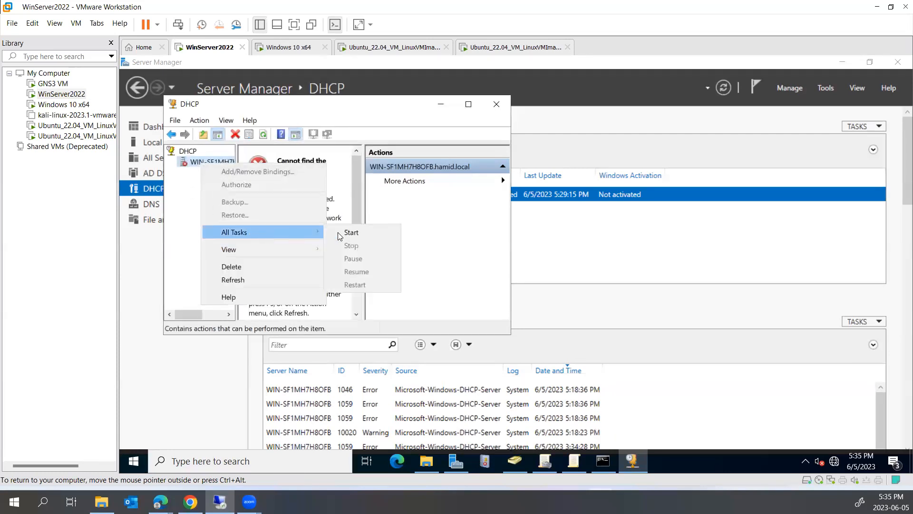
left_click(351, 233)
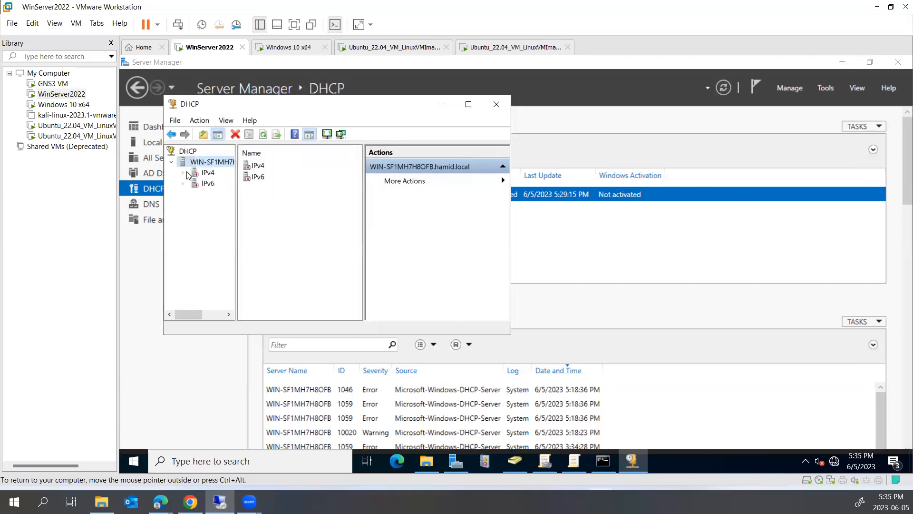
- Check IPv4's authorization status and refresh the IPv4 node
left_click(185, 174)
left_click(205, 173)
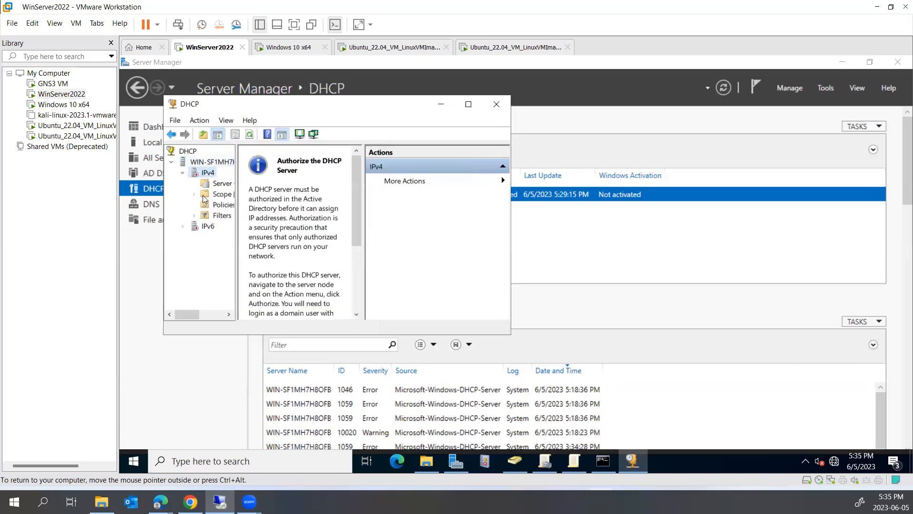
right_click(204, 162)
mouse_move(268, 231)
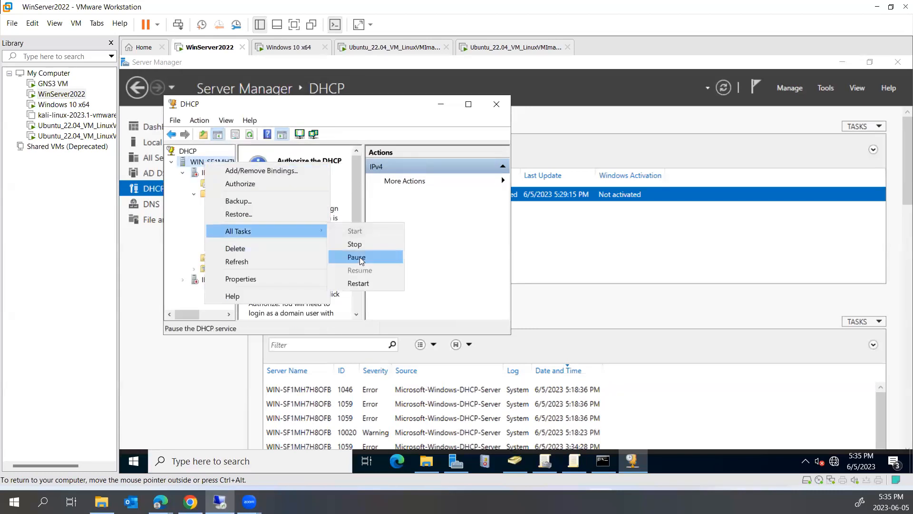
left_click(276, 184)
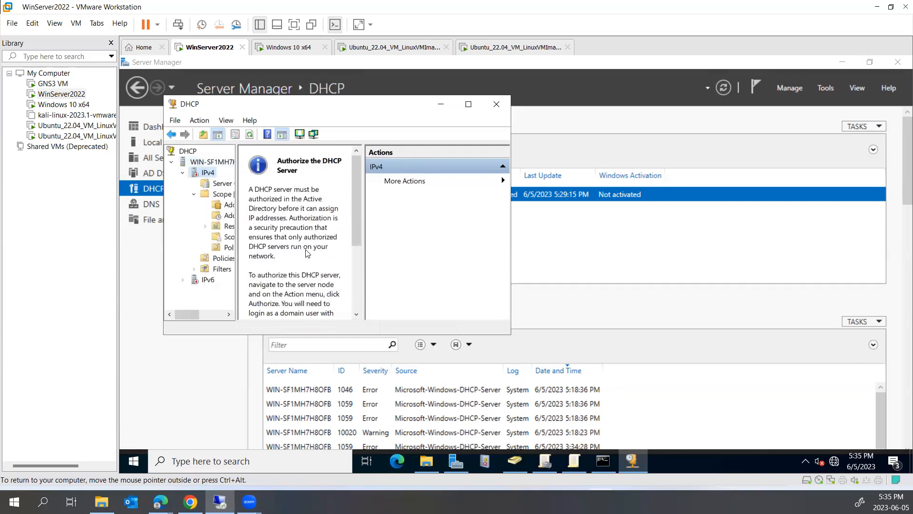
right_click(206, 176)
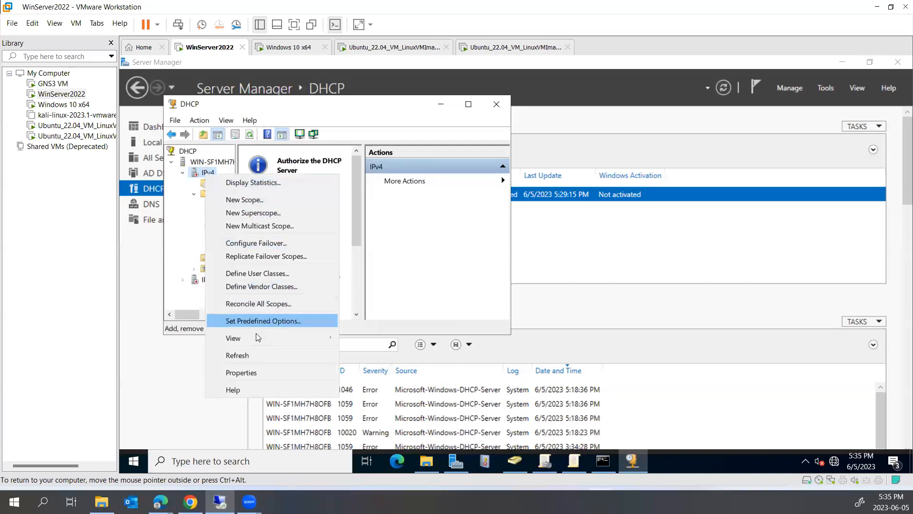
left_click(266, 358)
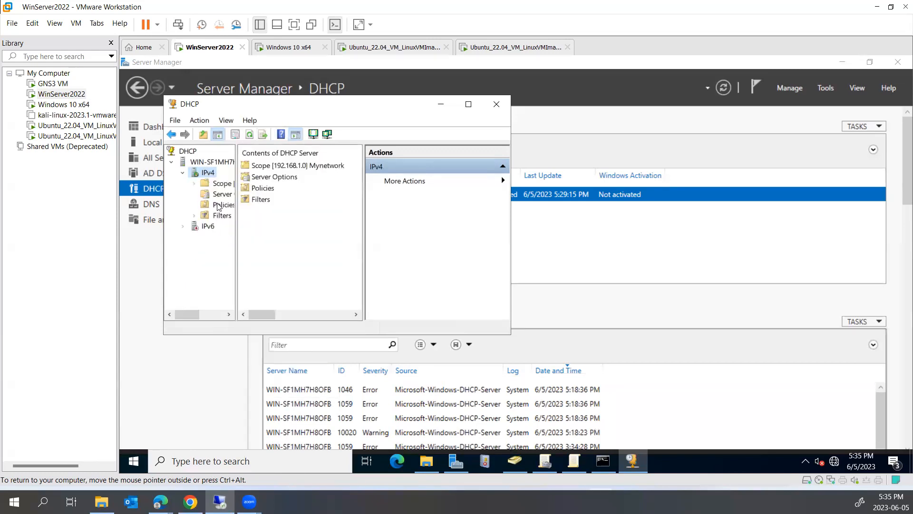
- Expand IPv6 and the 192.168.1.0 scope, then show its Address Pool starting at 192.168.1.10
right_click(206, 228)
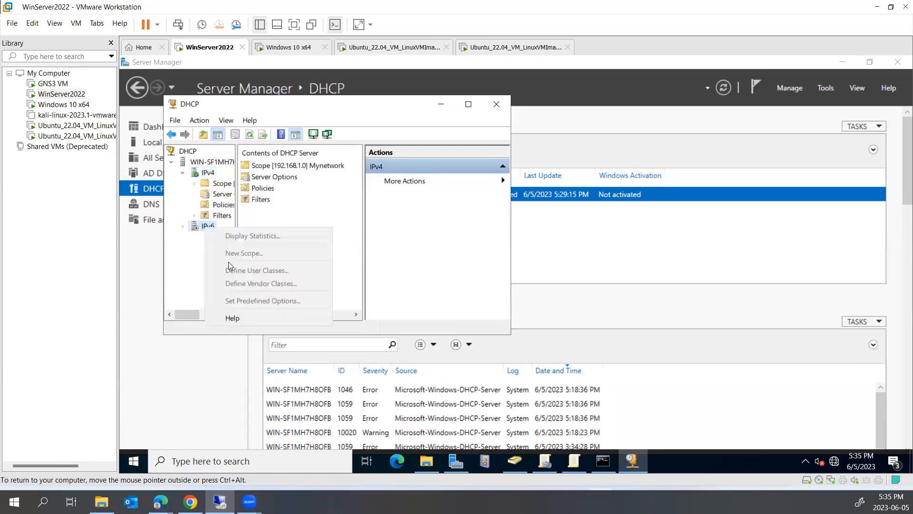
left_click(185, 229)
left_click(182, 227)
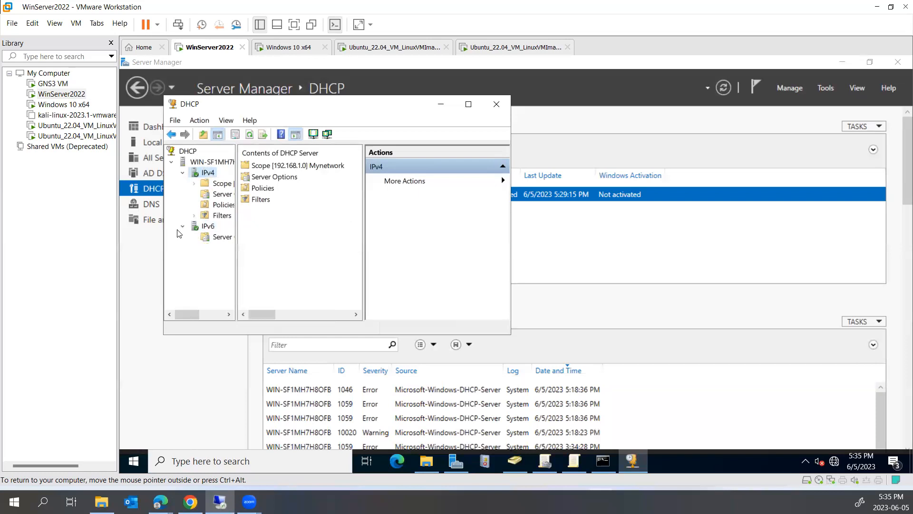
double_click(219, 185)
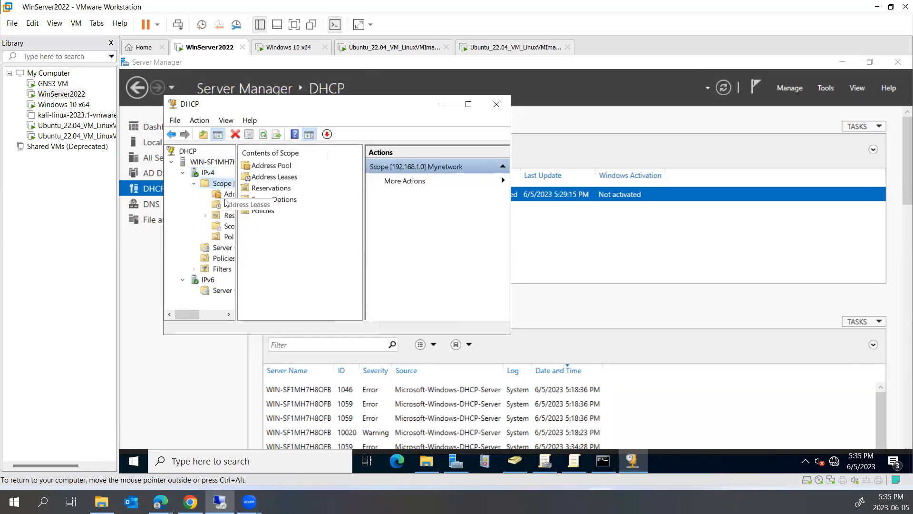
left_click(227, 196)
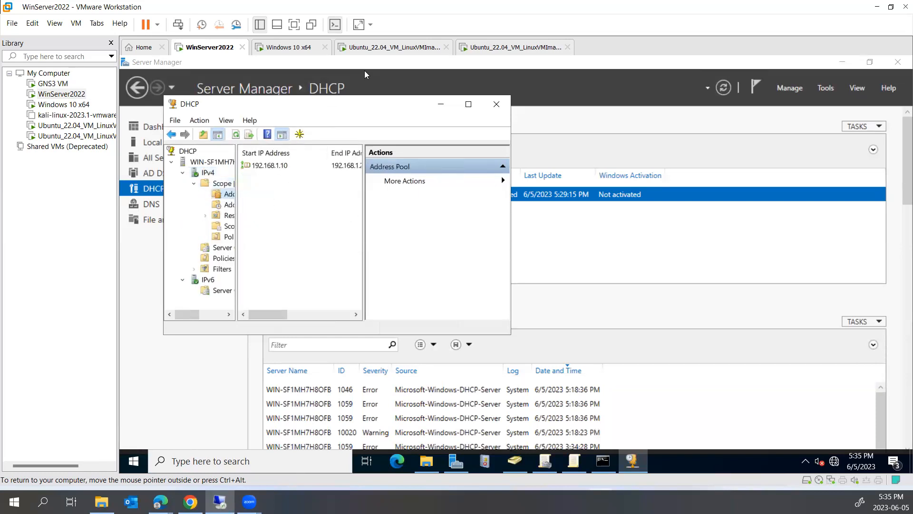
- Rerun ipconfig on the Windows 10 client to confirm its new address 192.168.1.10
left_click(298, 48)
left_click(379, 269)
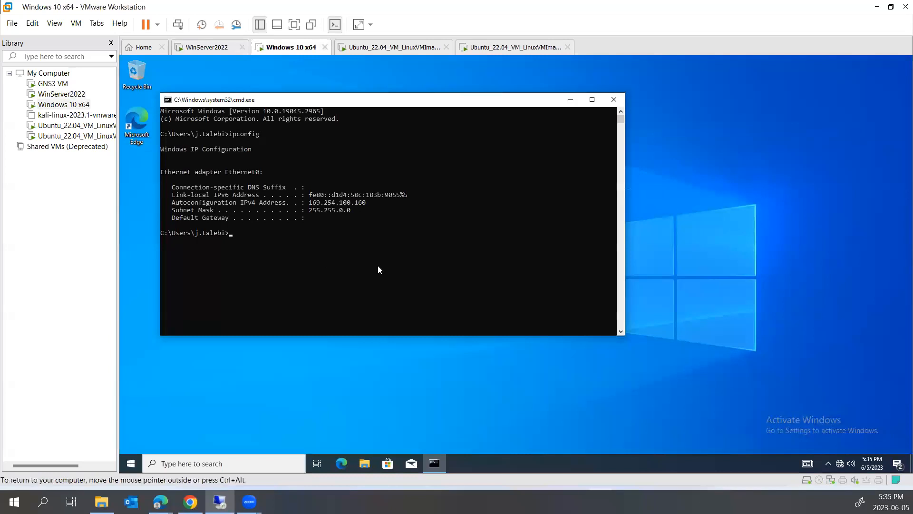
key("Up")
key("Return")
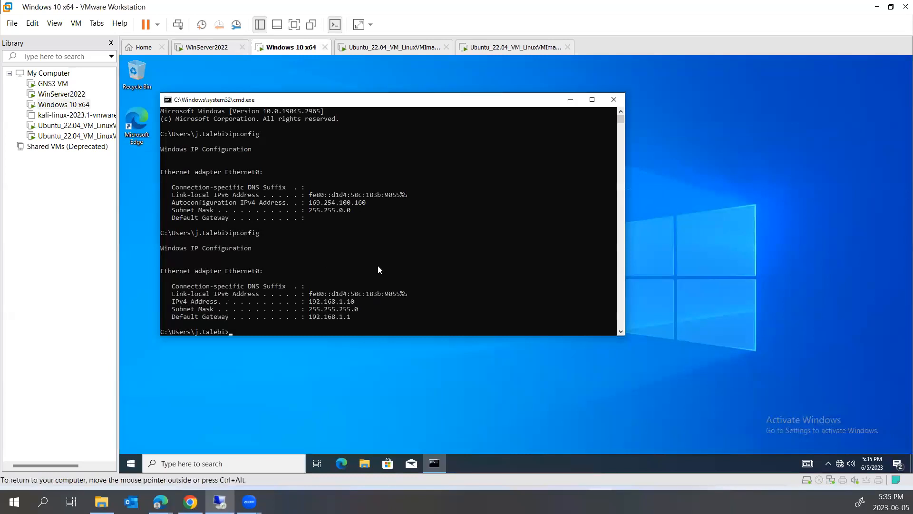
left_click_drag(309, 293, 355, 317)
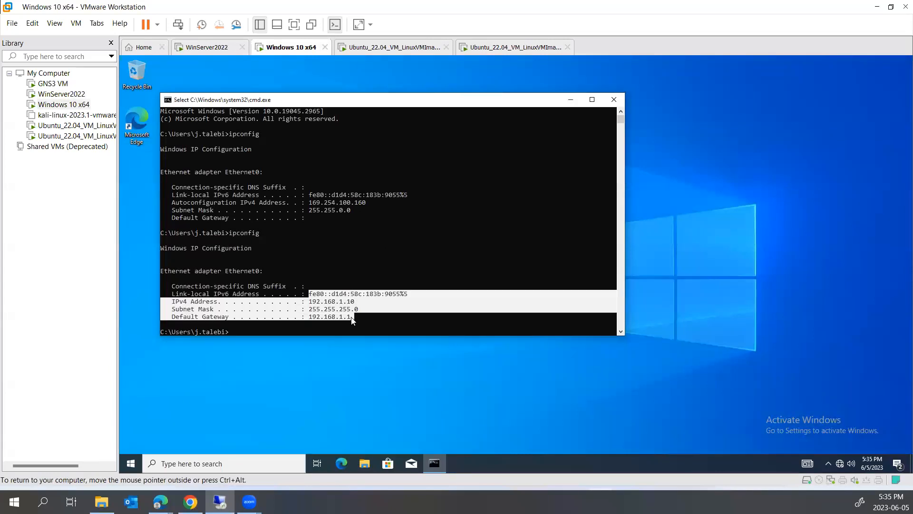
left_click(354, 202)
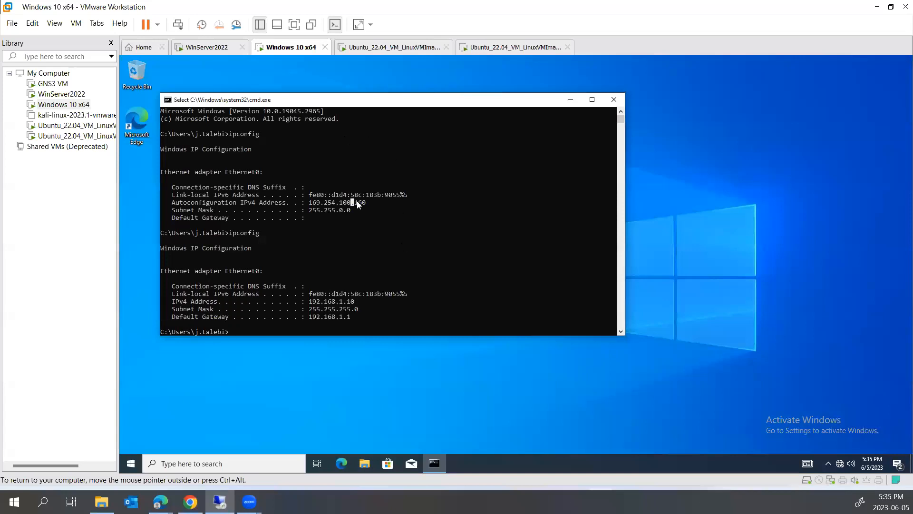
- Force a group policy update with gpupdate /force, then sign the client's user out
type("i>gpupdate /for")
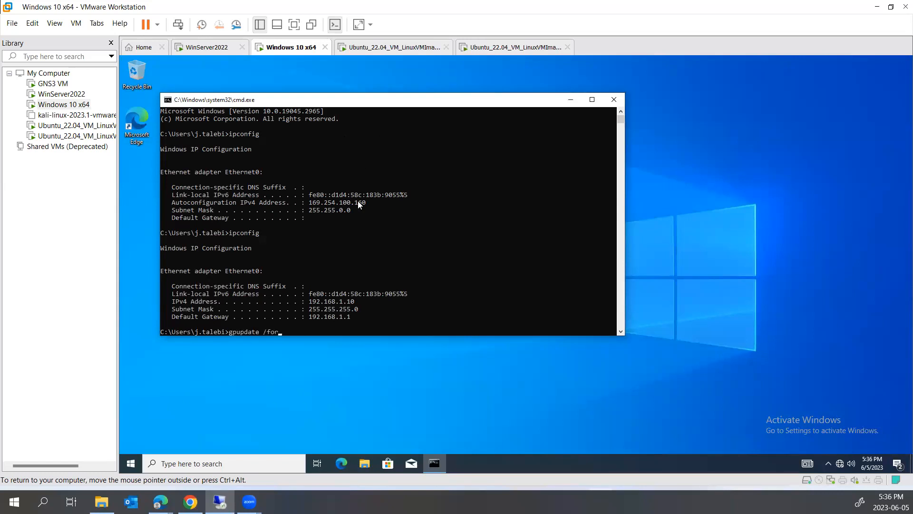
type("ce")
key("Return")
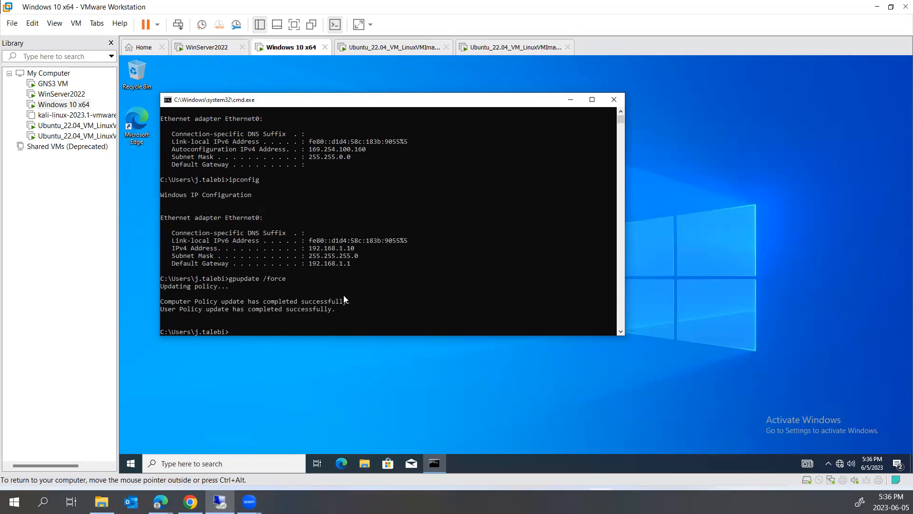
left_click(135, 463)
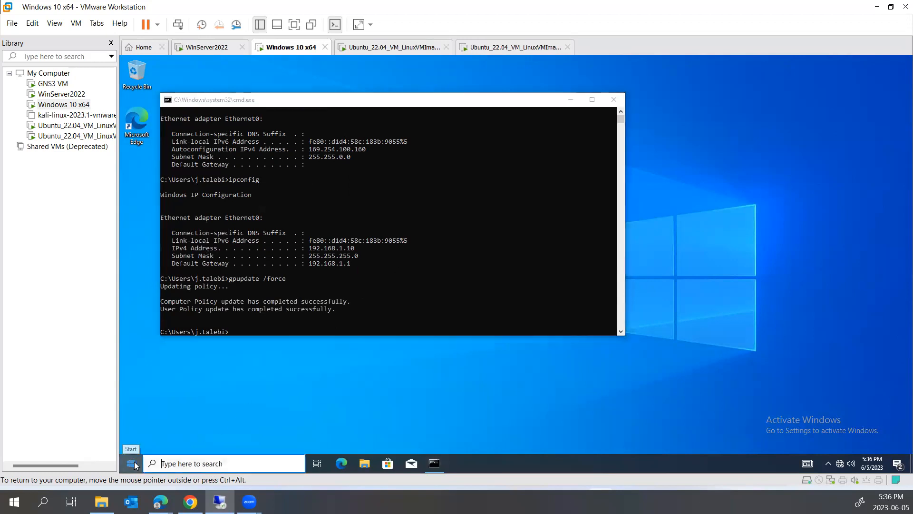
left_click(135, 355)
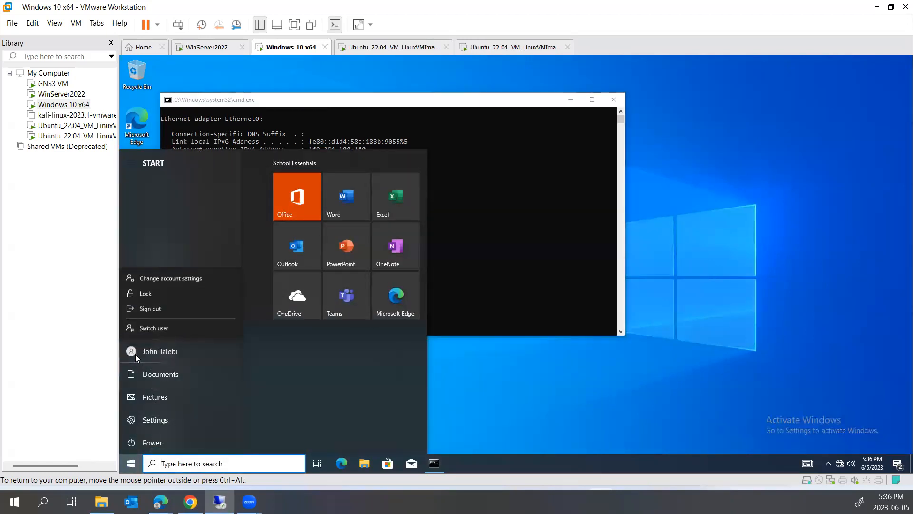
left_click(150, 308)
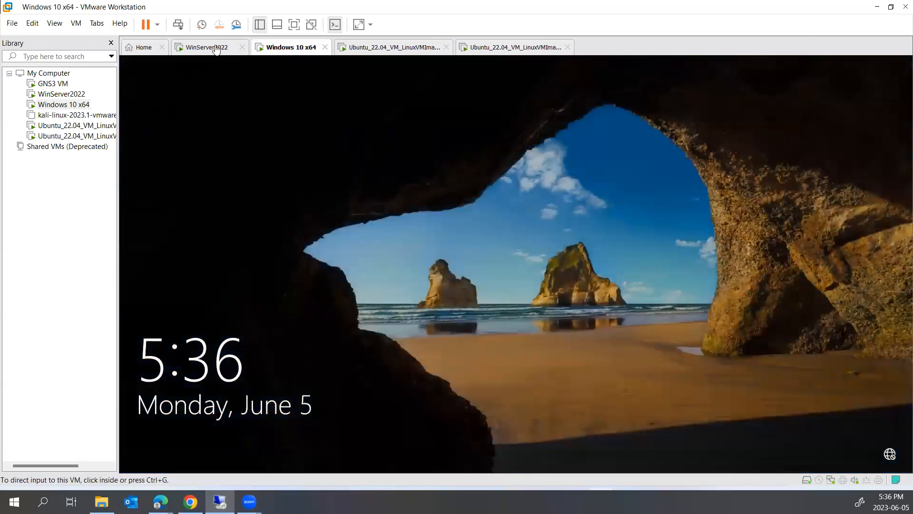
left_click(209, 47)
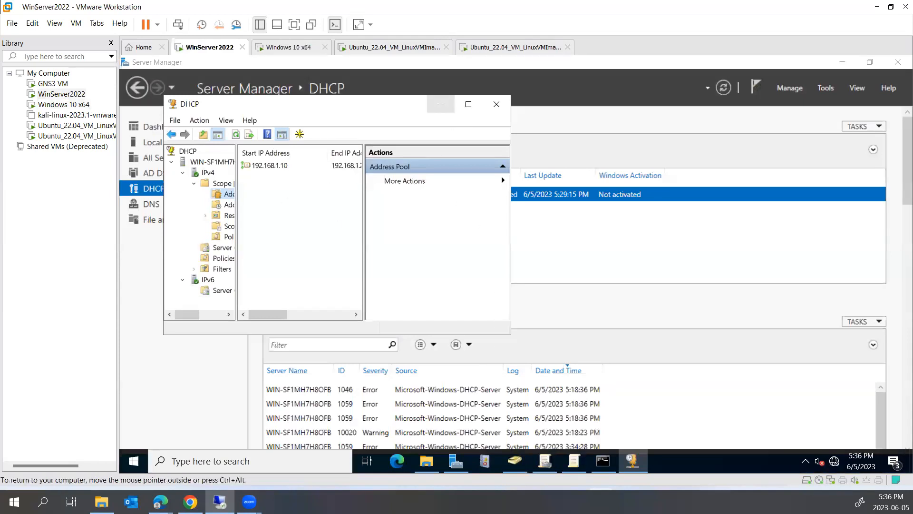
- Start a new user object in the Users container of Active Directory Users and Computers
left_click(515, 461)
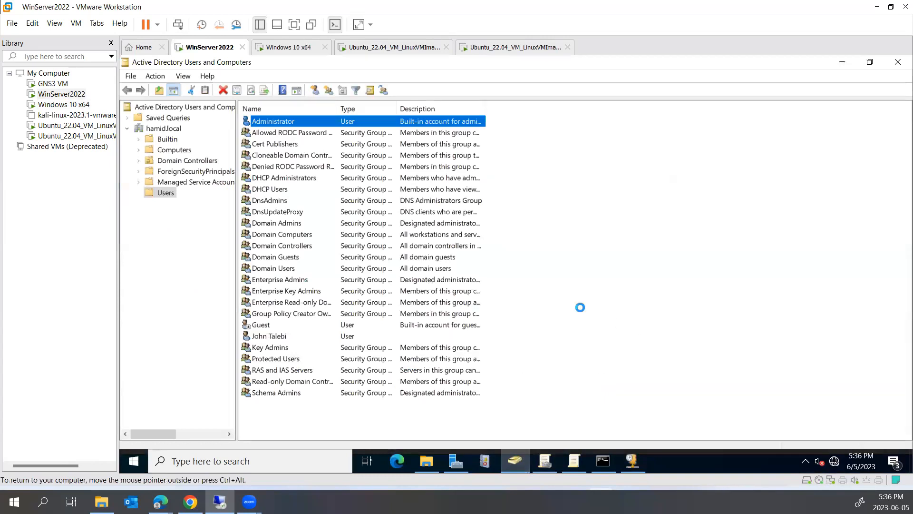
right_click(581, 309)
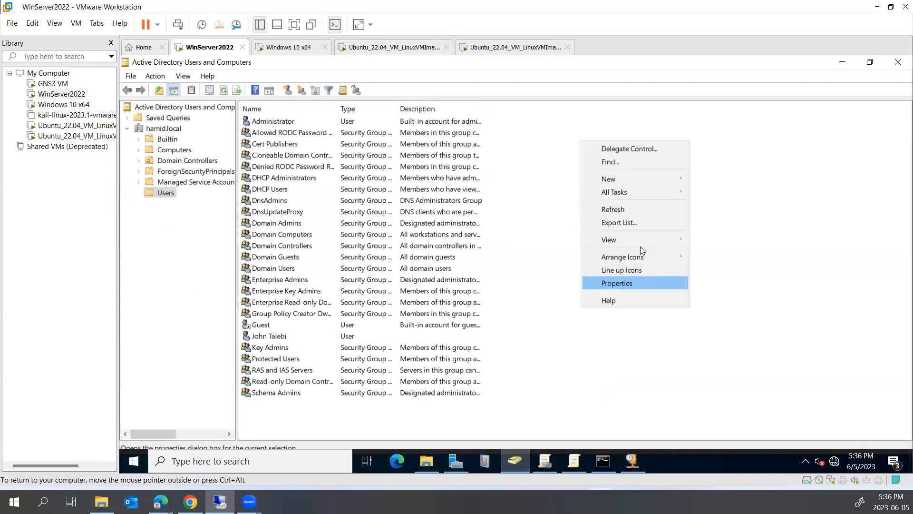
mouse_move(643, 180)
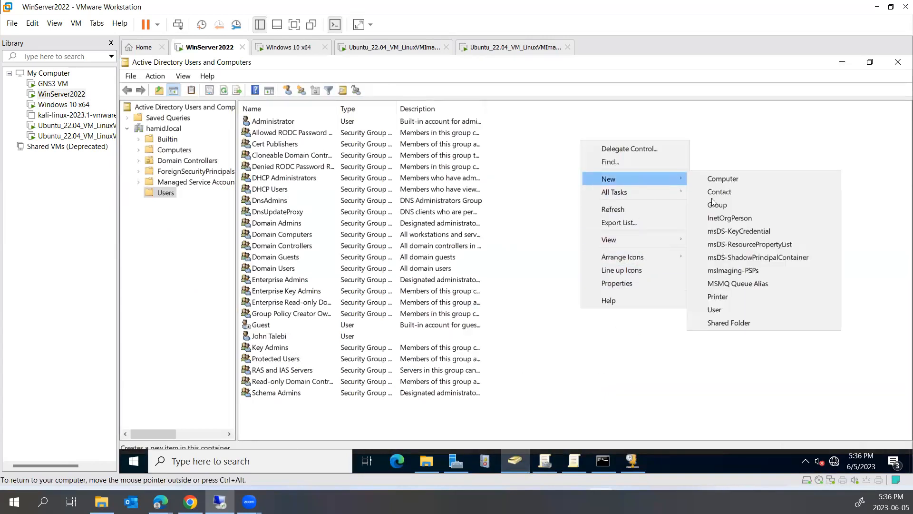
left_click(716, 310)
- Enter the new user's first name, last name and user logon name
key("Tab")
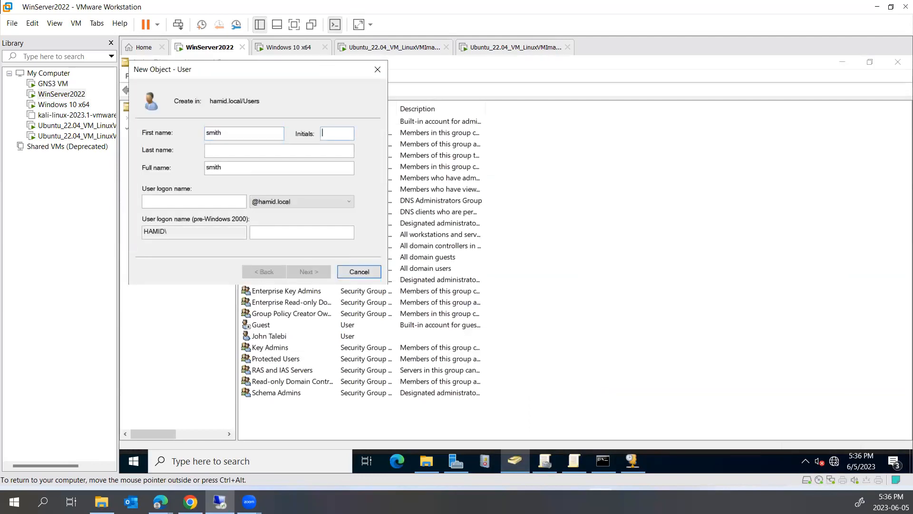
key("Tab")
key("Tab")
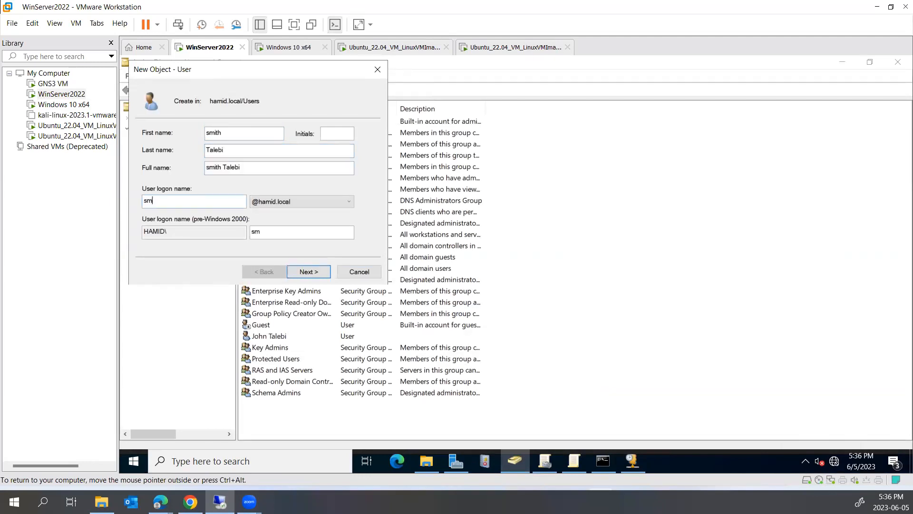
left_click(309, 271)
- Set the user's password, clear the must-change-at-next-logon option, and finish creating the user
type("Pas")
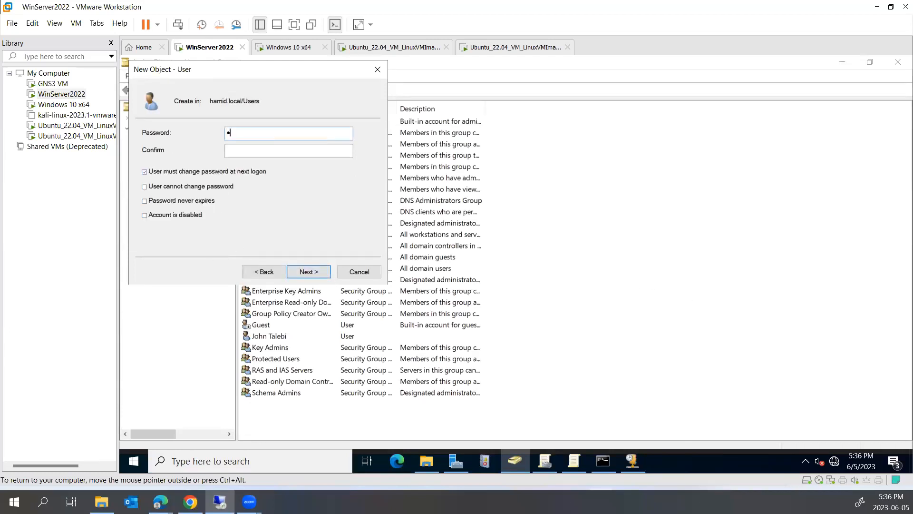
type("sword")
key("Tab")
type("Password")
left_click(244, 172)
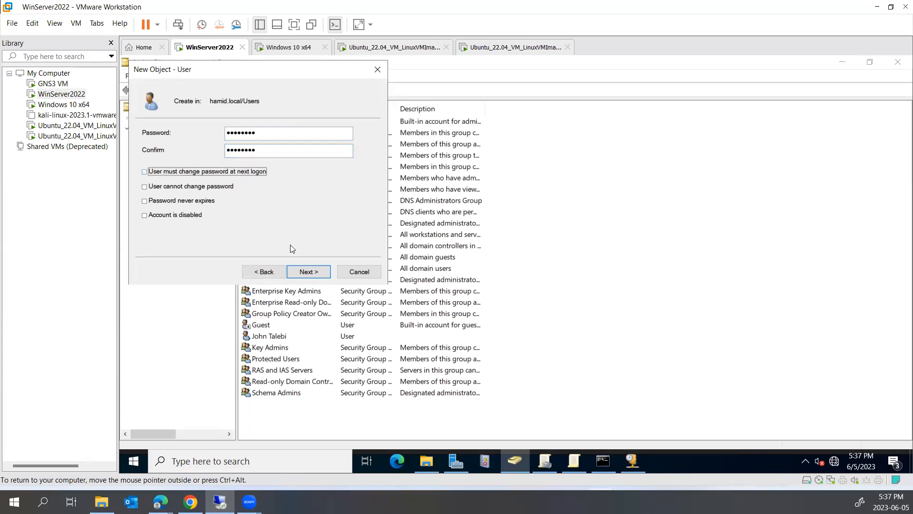
left_click(307, 271)
left_click(307, 270)
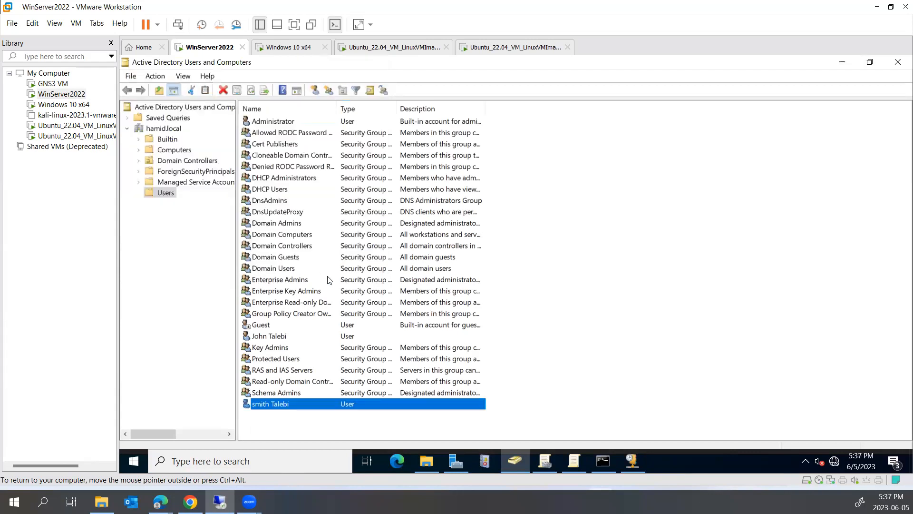
left_click(300, 44)
- Sign in on the Windows 10 client as Other user with the new account's logon name and password
left_click(307, 188)
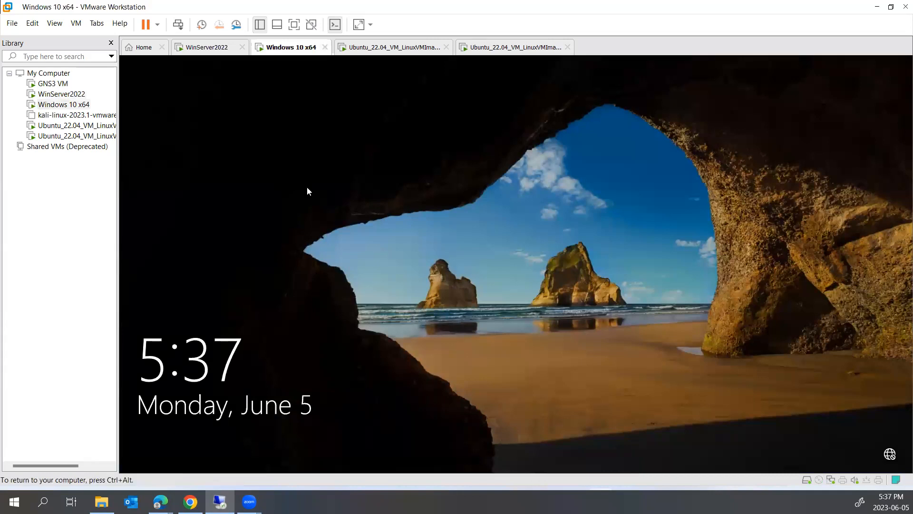
left_click(351, 196)
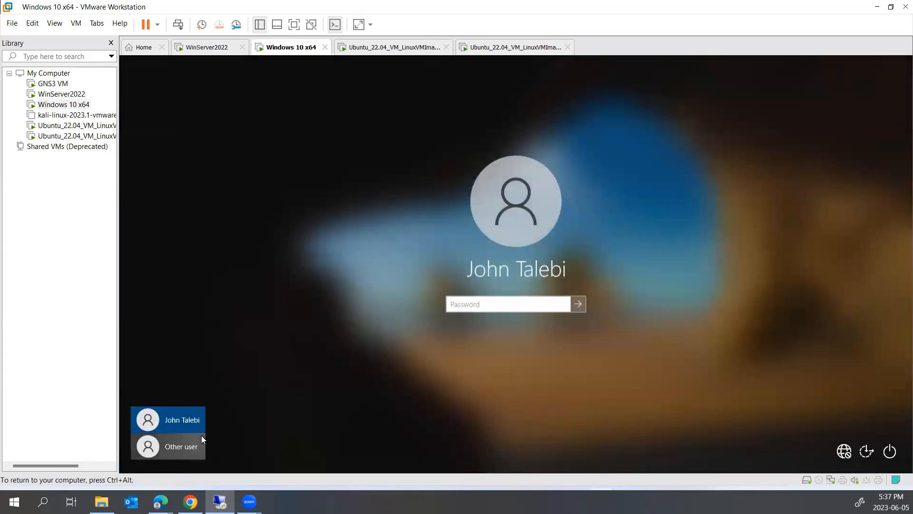
left_click(202, 437)
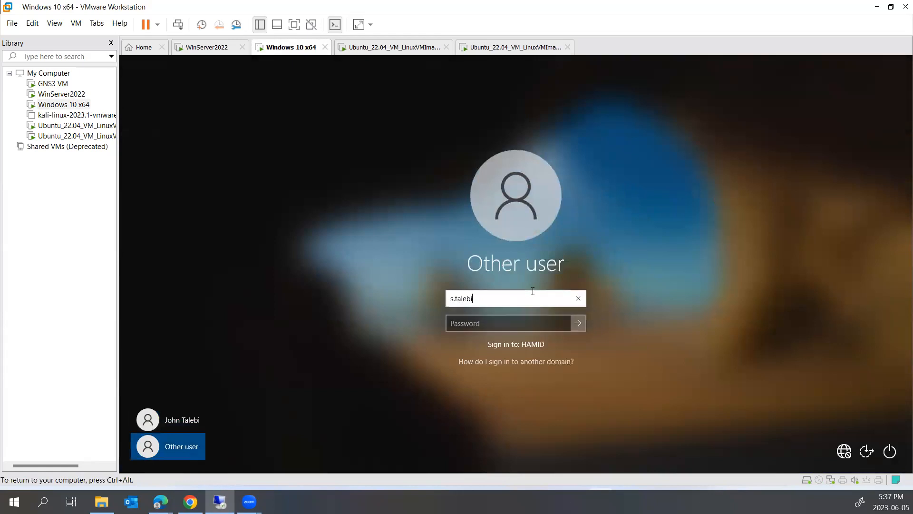
key("Tab")
type("********")
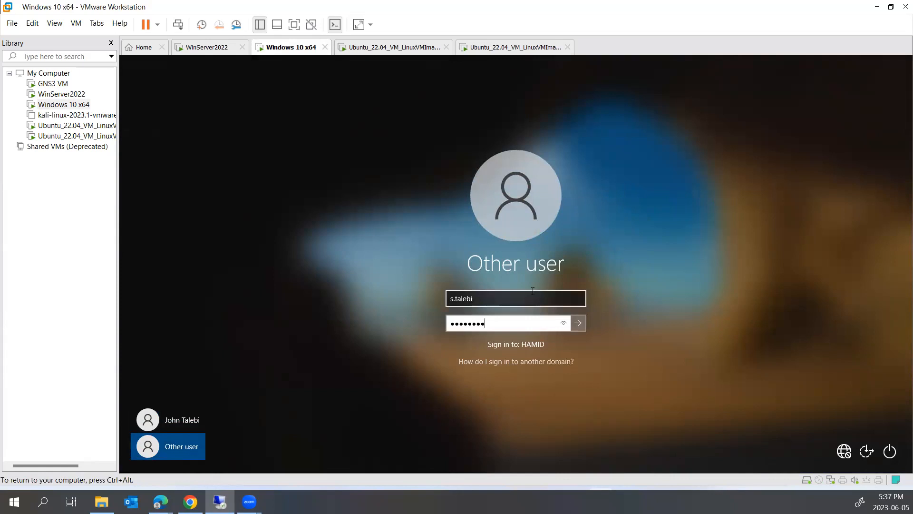
key("Return")
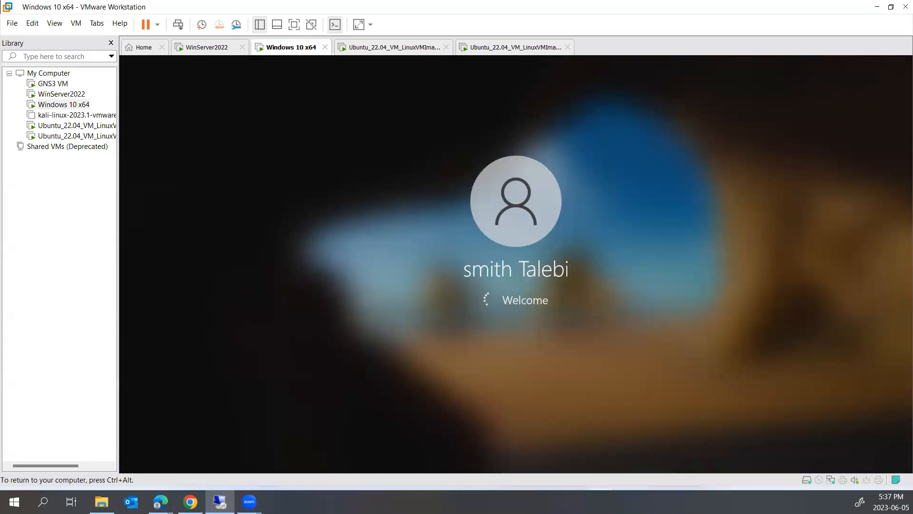
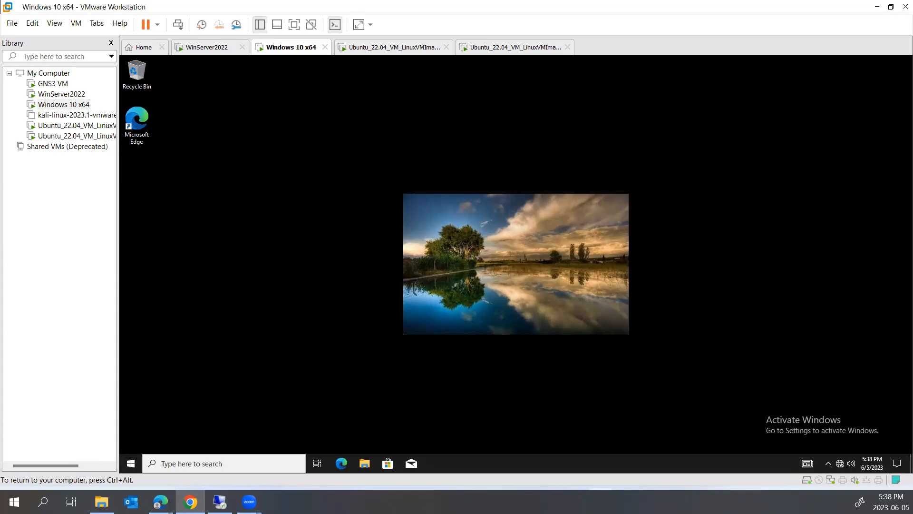
- Sign out of the current Windows 10 session from the Start menu's account options
left_click(899, 8)
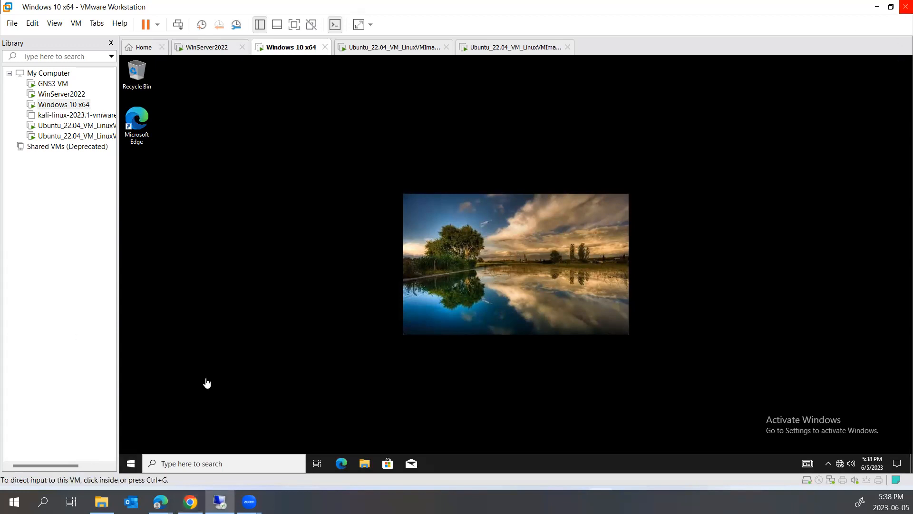
left_click(131, 464)
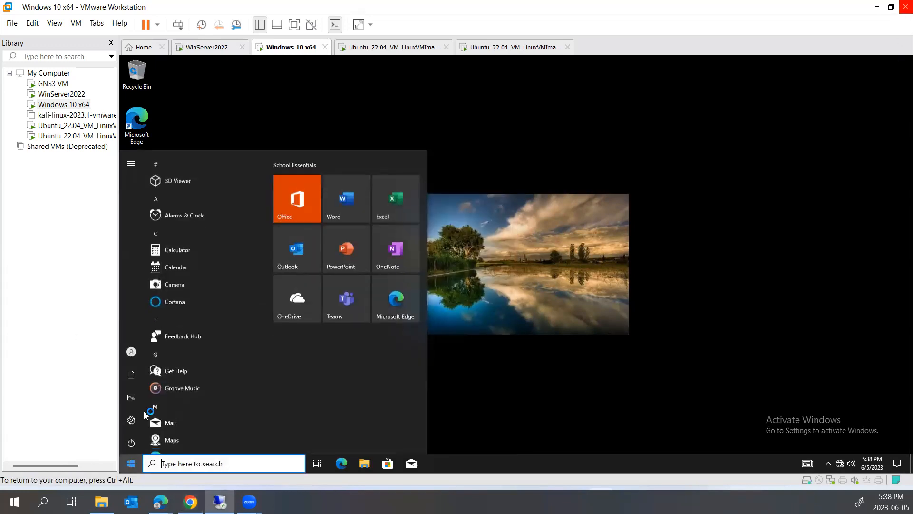
left_click(138, 348)
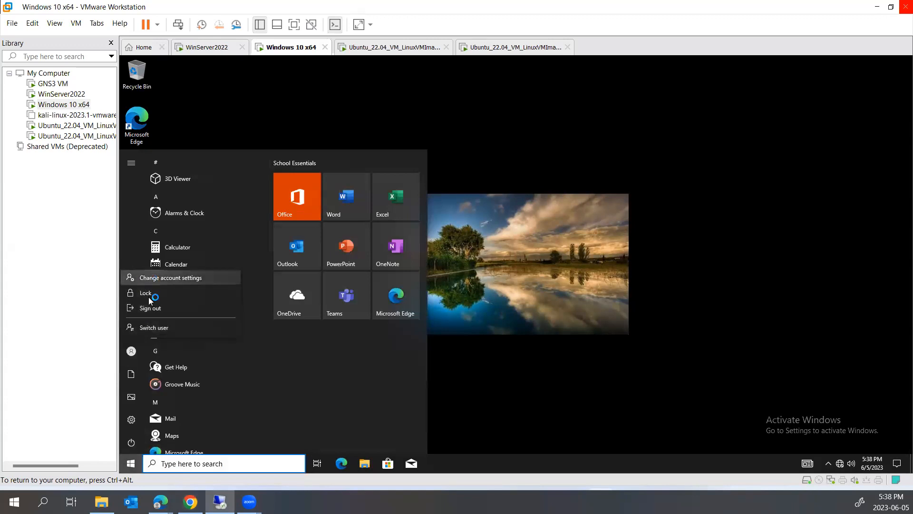
left_click(155, 307)
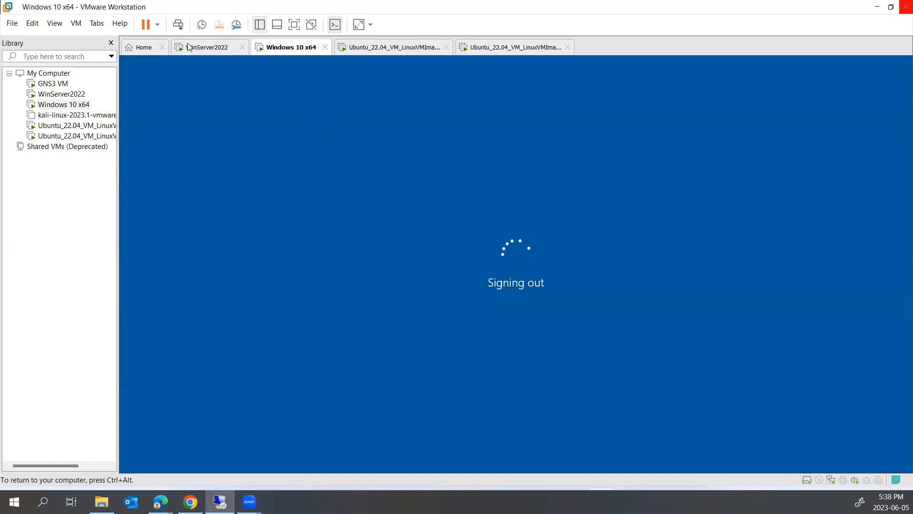
- Review the domain user's properties in AD Users and Computers on the server without changes
left_click(206, 47)
double_click(273, 336)
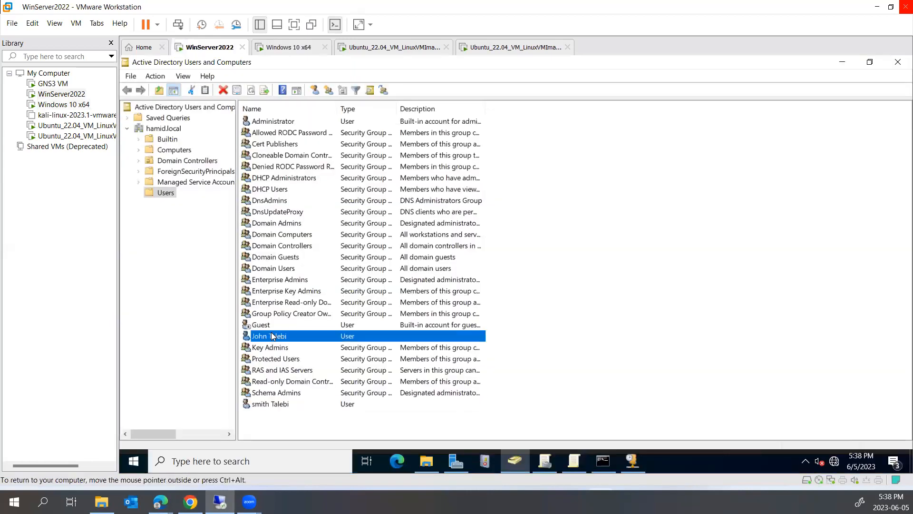
left_click(531, 401)
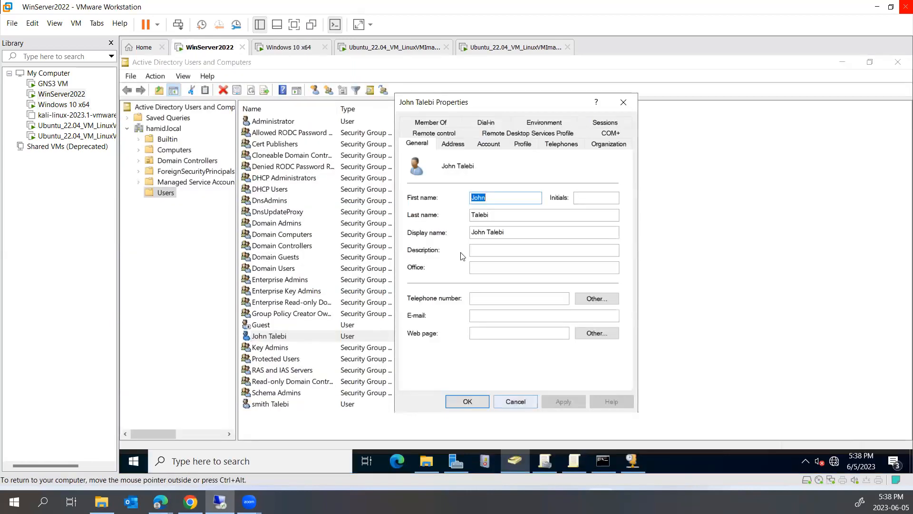
left_click(288, 47)
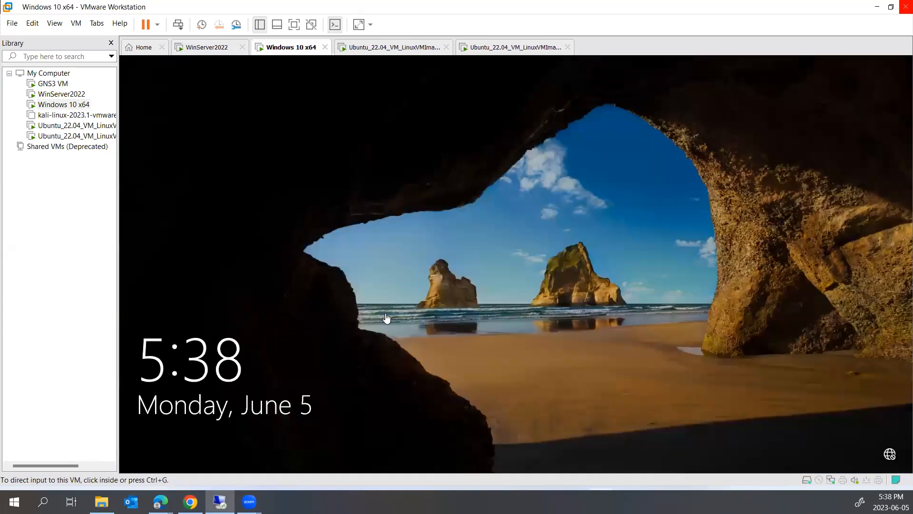
- Sign in on Windows 10 as Other user with the domain user's logon name and password
left_click(549, 239)
left_click(176, 447)
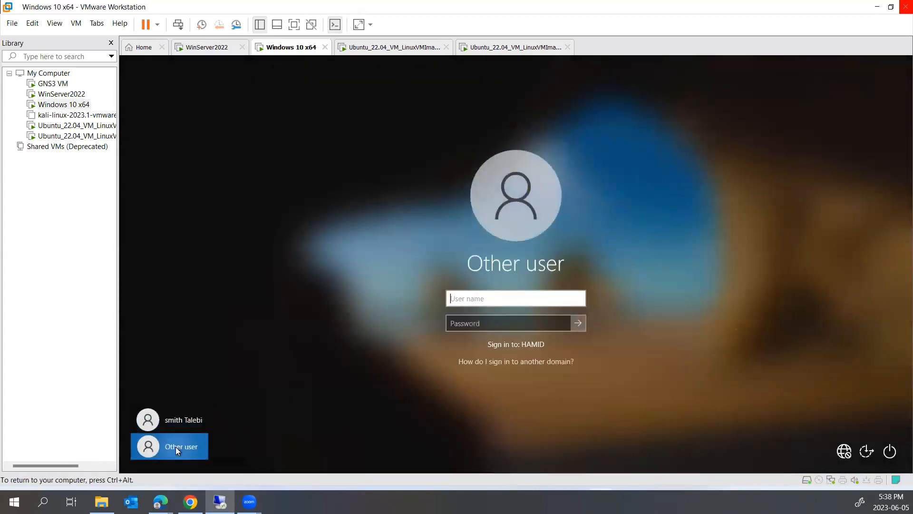
key("Tab")
type("********")
key("Return")
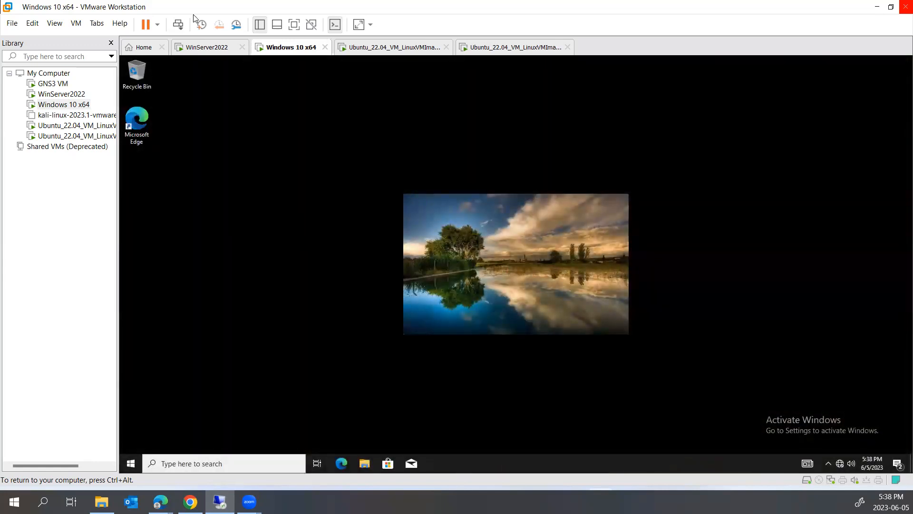
- On the server VM, close the DHCP console and bring the Group Policy Management Editor forward
left_click(199, 51)
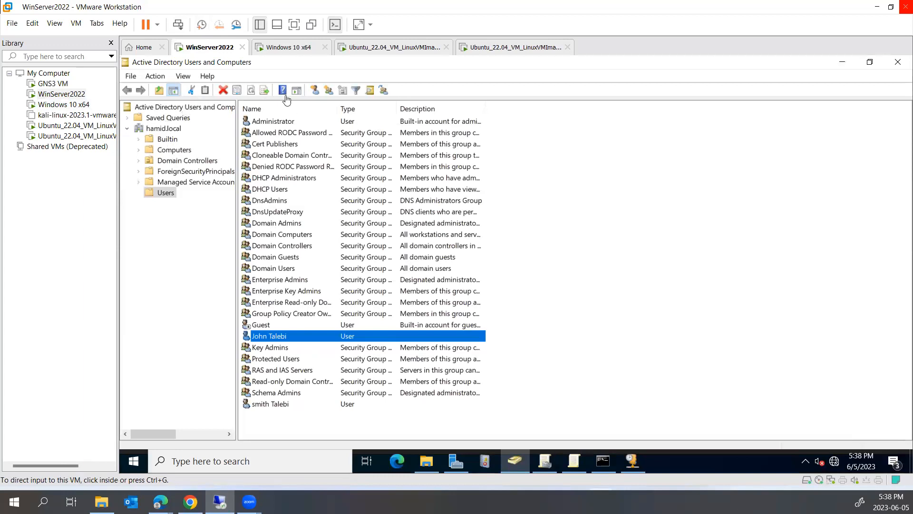
left_click(842, 62)
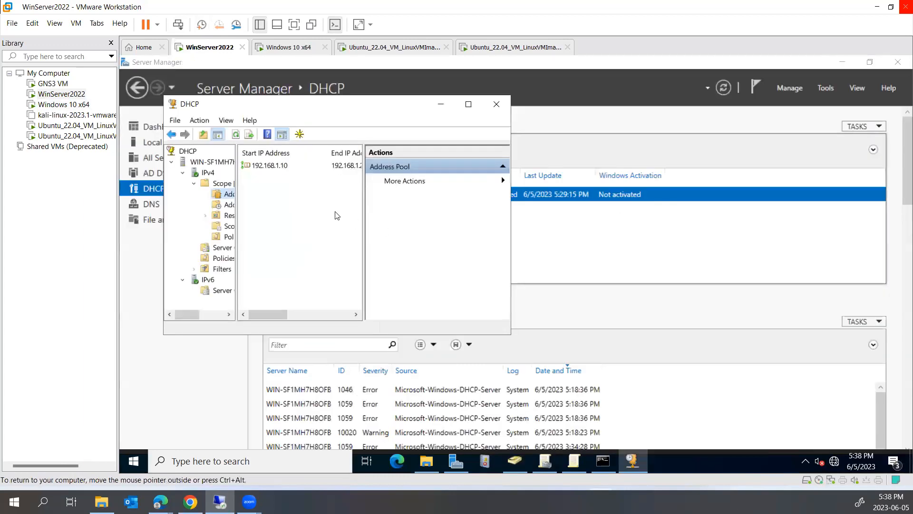
left_click(441, 104)
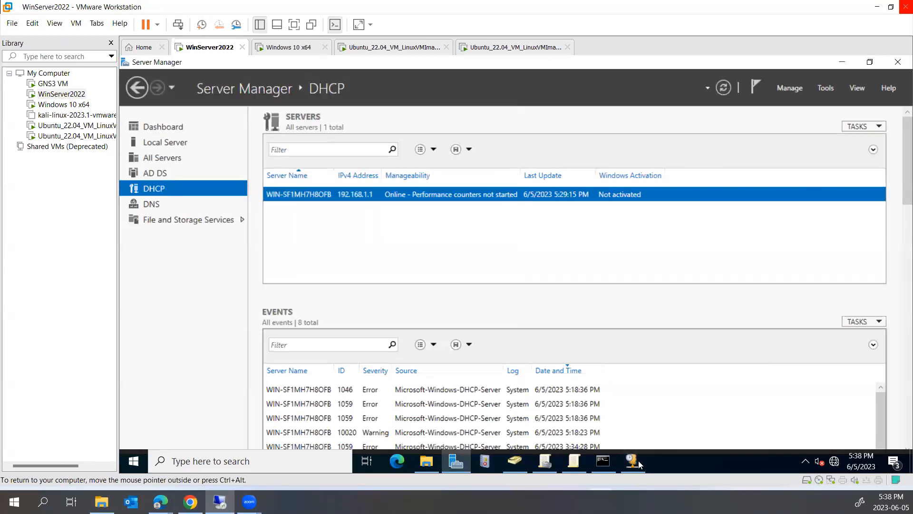
left_click(515, 461)
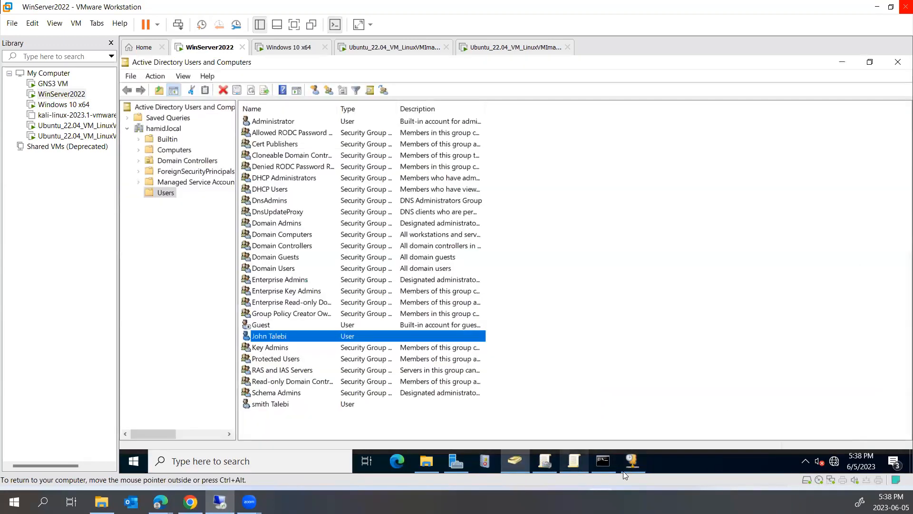
left_click(638, 471)
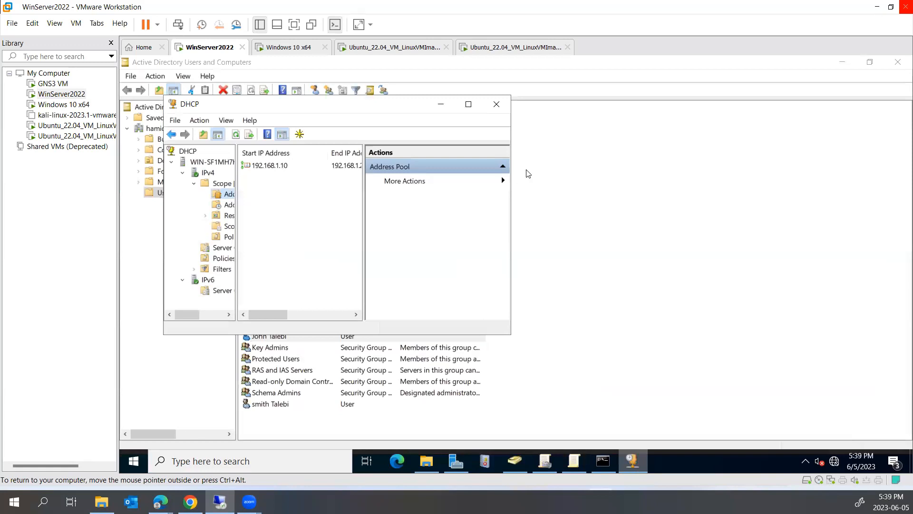
left_click(496, 104)
left_click(575, 461)
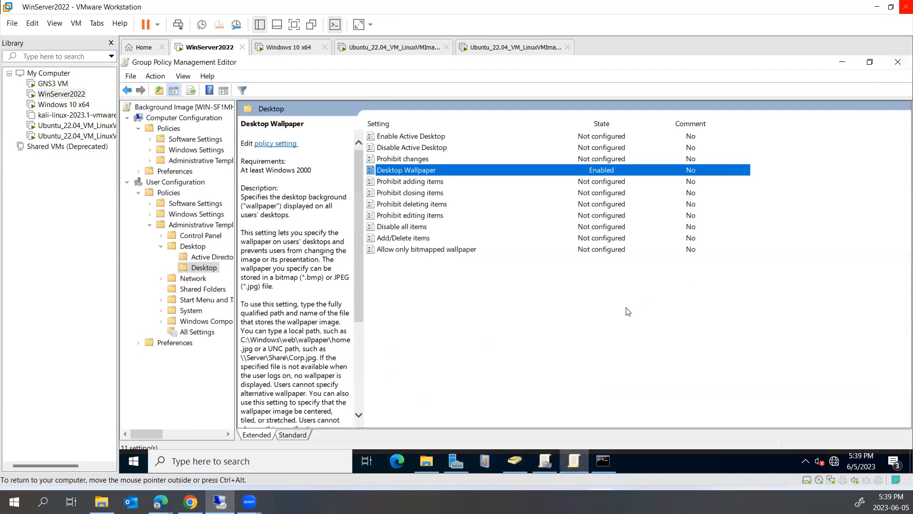
- Open the Lock the Taskbar setting under the Start Menu and Taskbar administrative templates
left_click(161, 322)
left_click(161, 107)
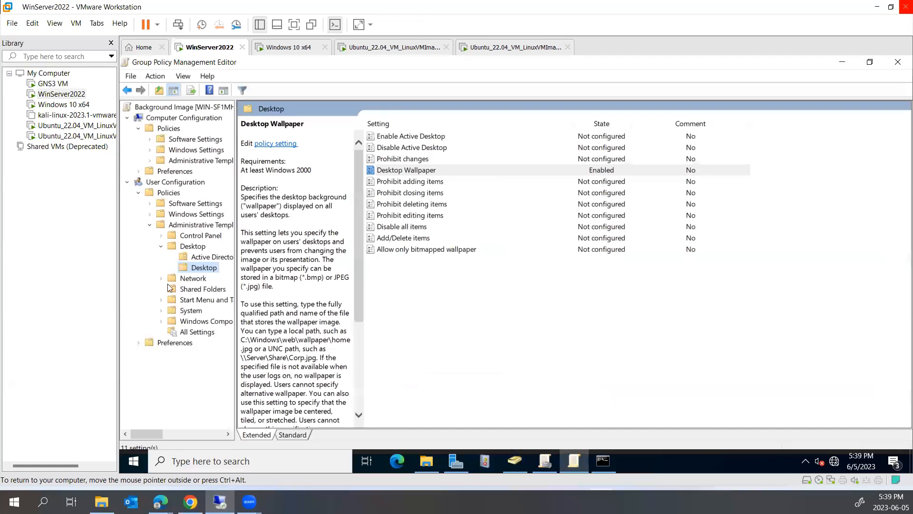
left_click(149, 226)
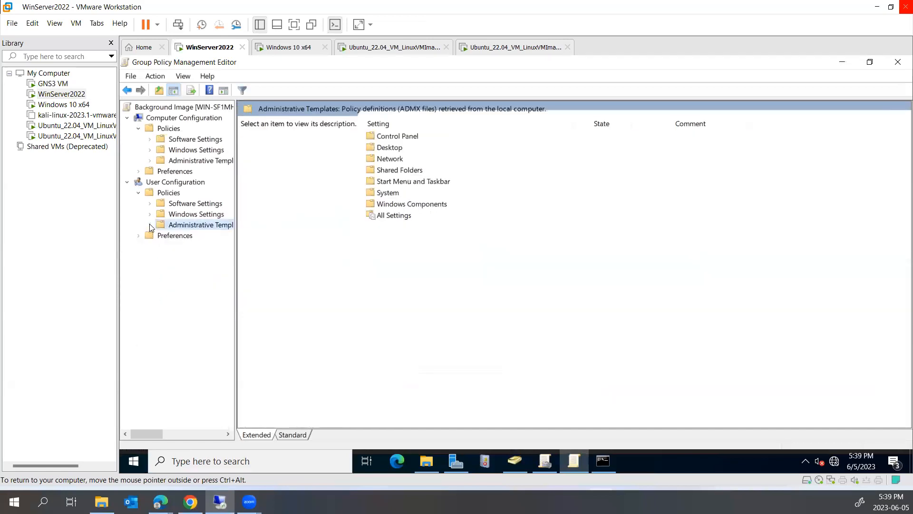
left_click(150, 225)
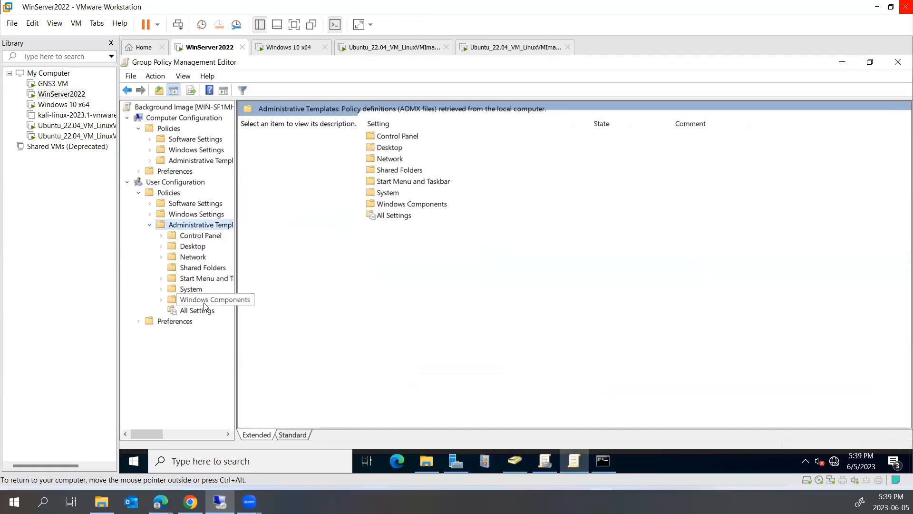
left_click(187, 280)
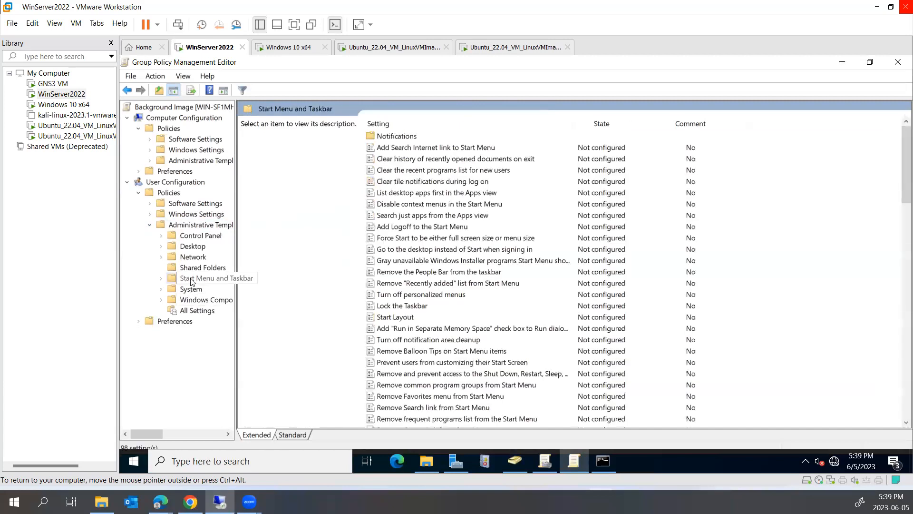
double_click(403, 308)
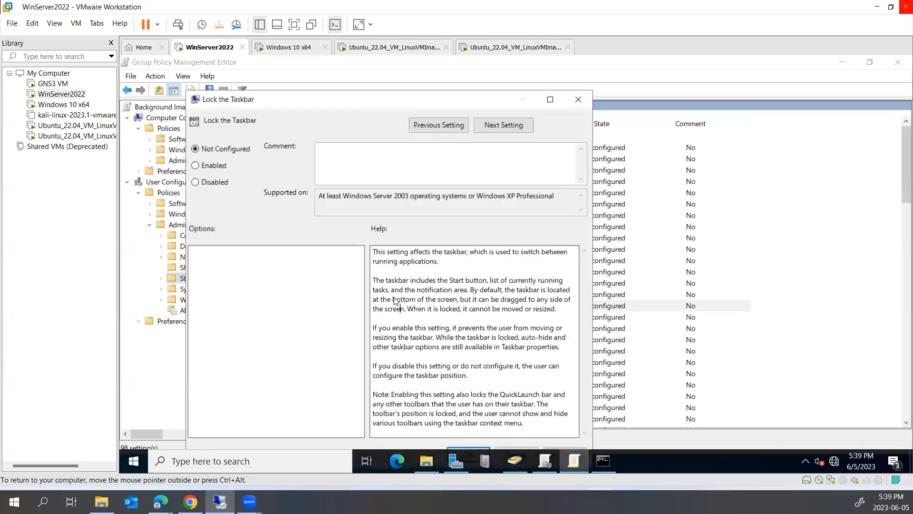
- Enable Lock the Taskbar, noting it supports Windows Server 2003 and Windows XP Professional onward
left_click_drag(322, 196, 405, 196)
left_click(333, 197)
left_click_drag(318, 196, 411, 197)
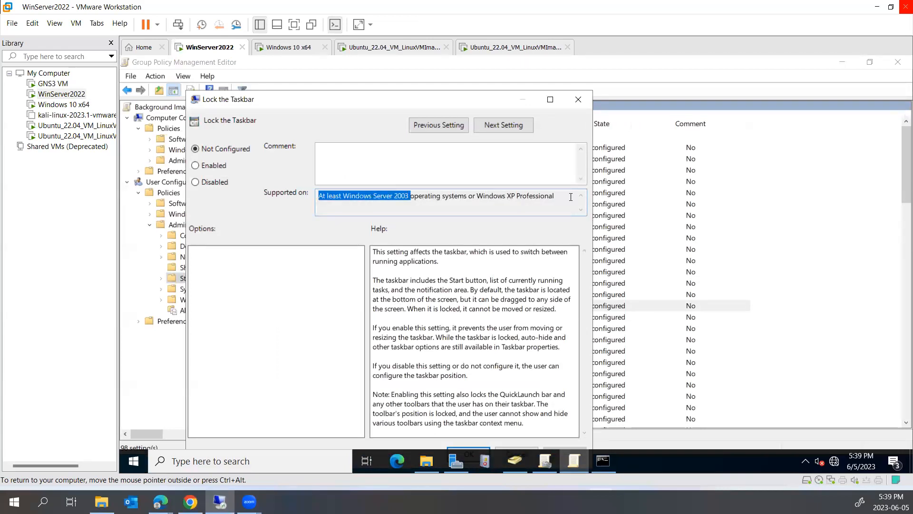
left_click_drag(566, 196, 447, 195)
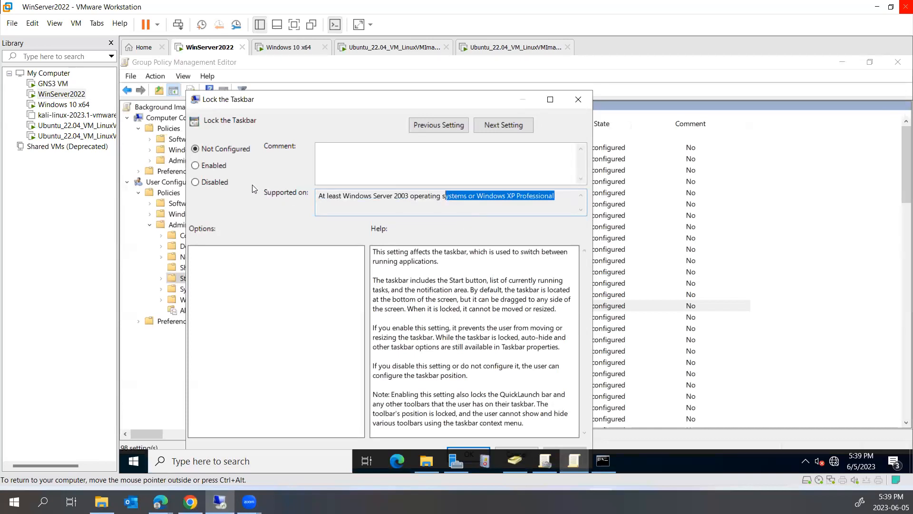
left_click(213, 171)
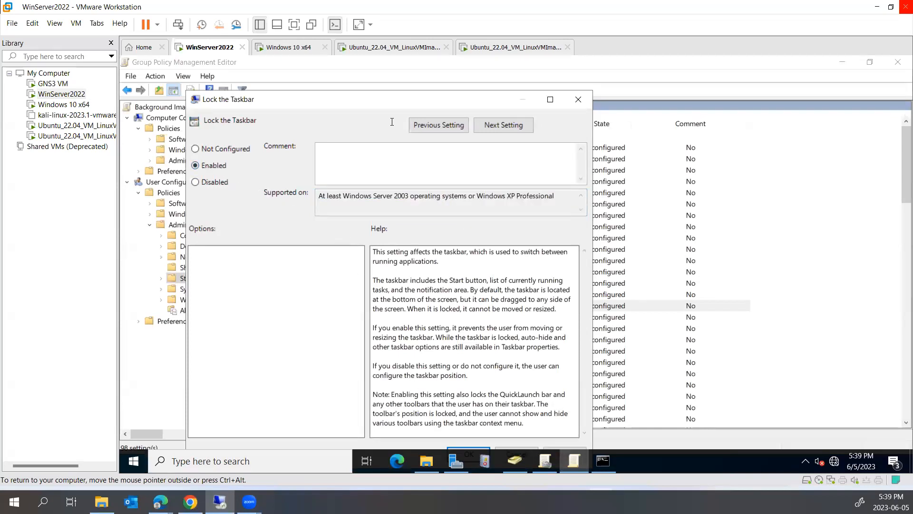
left_click_drag(361, 99, 366, 64)
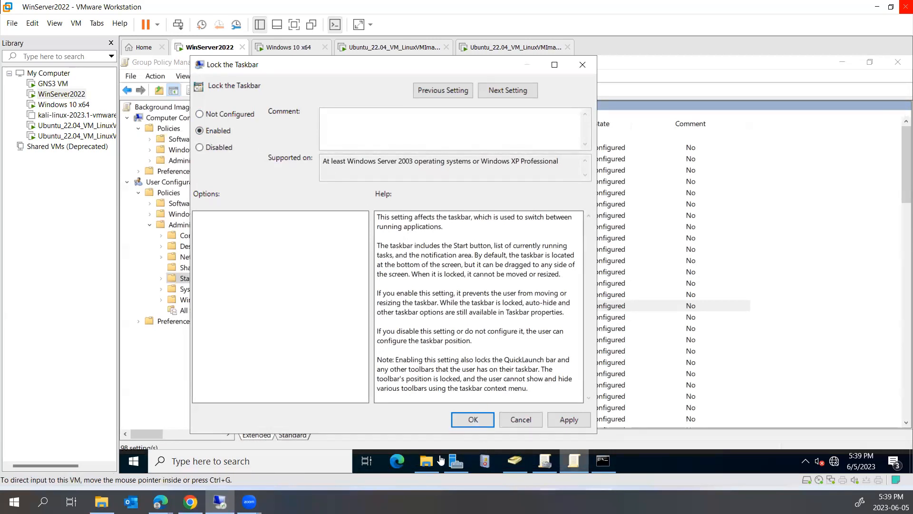
left_click(464, 420)
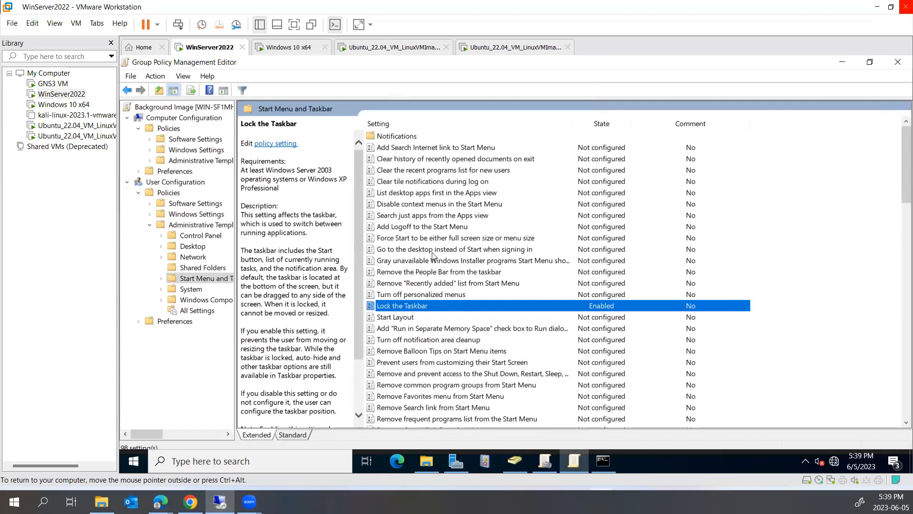
- Scroll through the remaining Start Menu and Taskbar policies, then switch to the Windows 10 x64 VM
scroll(438, 233, "down", 1)
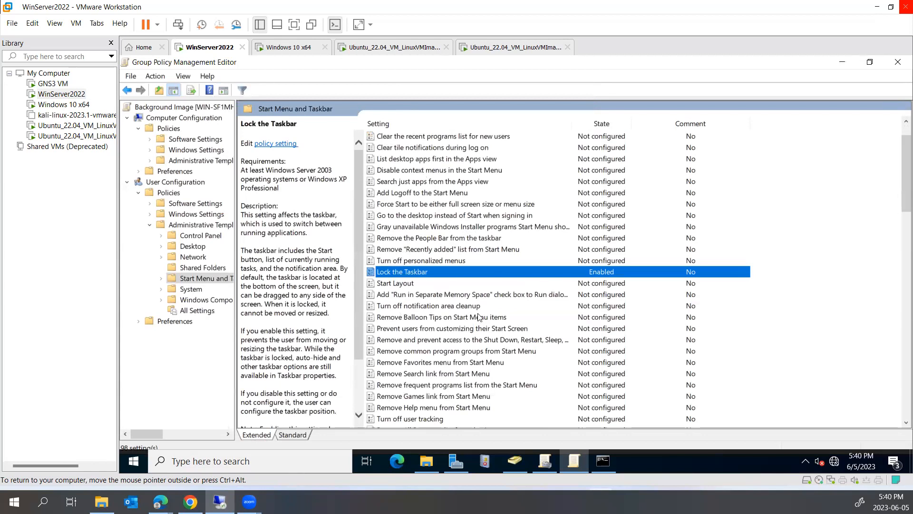
scroll(478, 317, "down", 1)
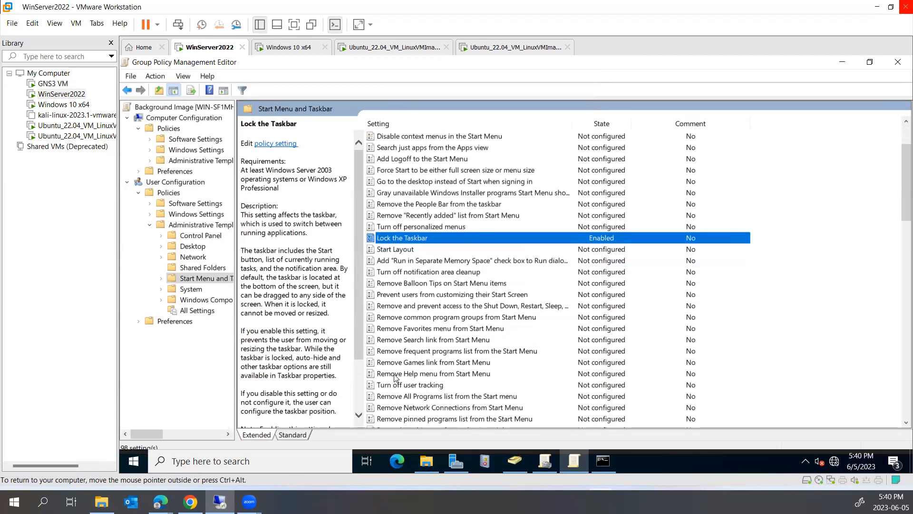
scroll(493, 385, "down", 1)
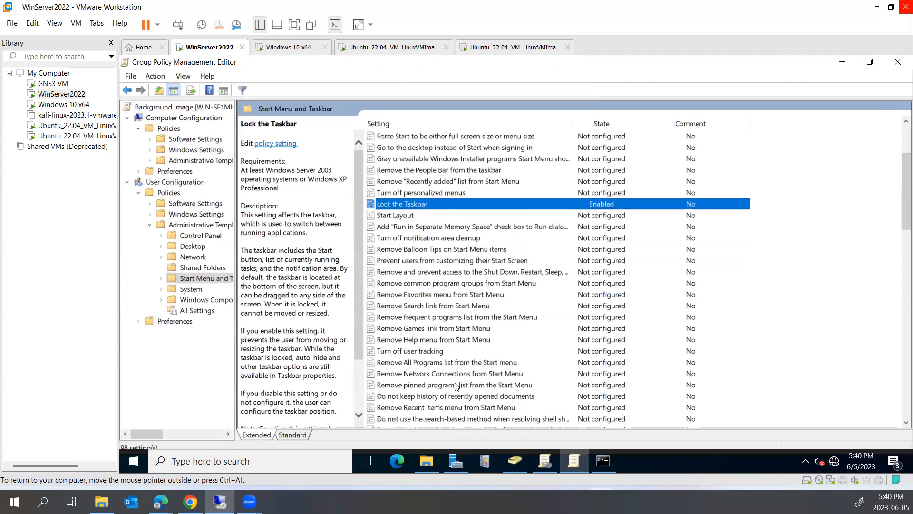
scroll(456, 380, "down", 5)
scroll(457, 377, "down", 3)
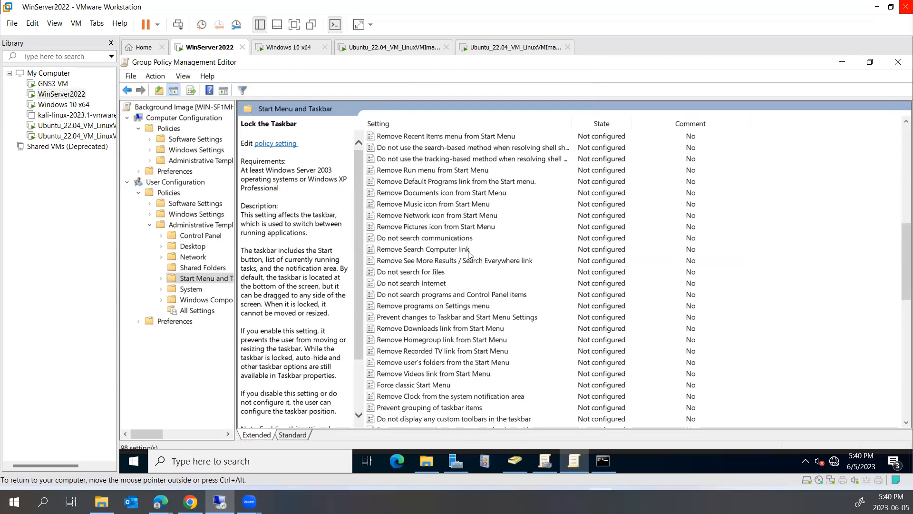
left_click(290, 47)
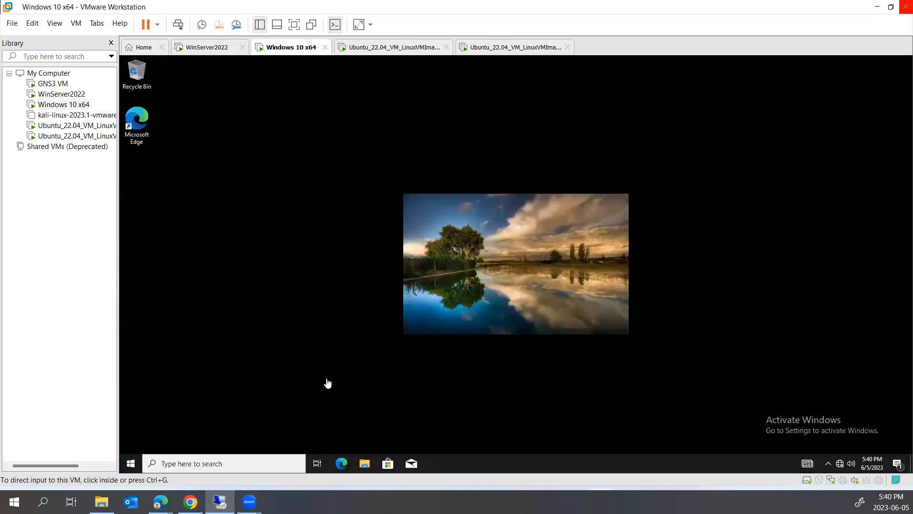
- Run gpupdate /force on the Windows 10 client from the Run dialog
right_click(134, 469)
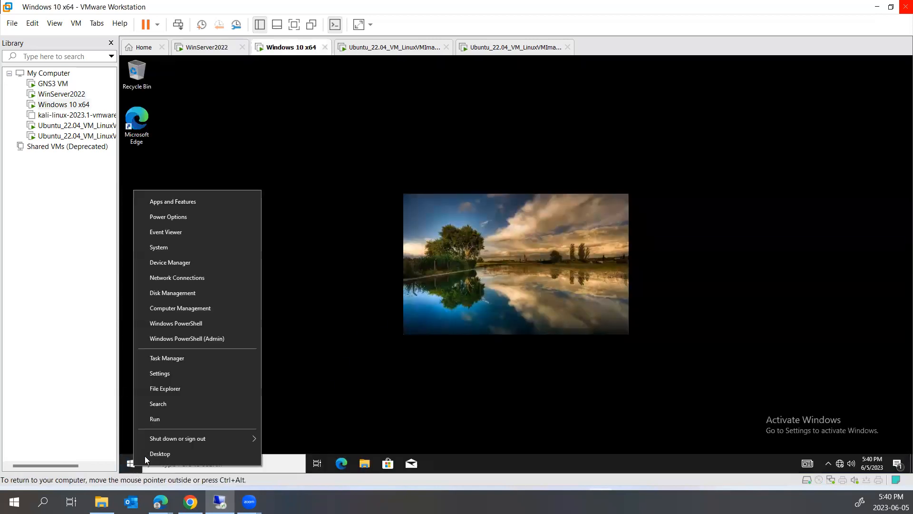
left_click(155, 421)
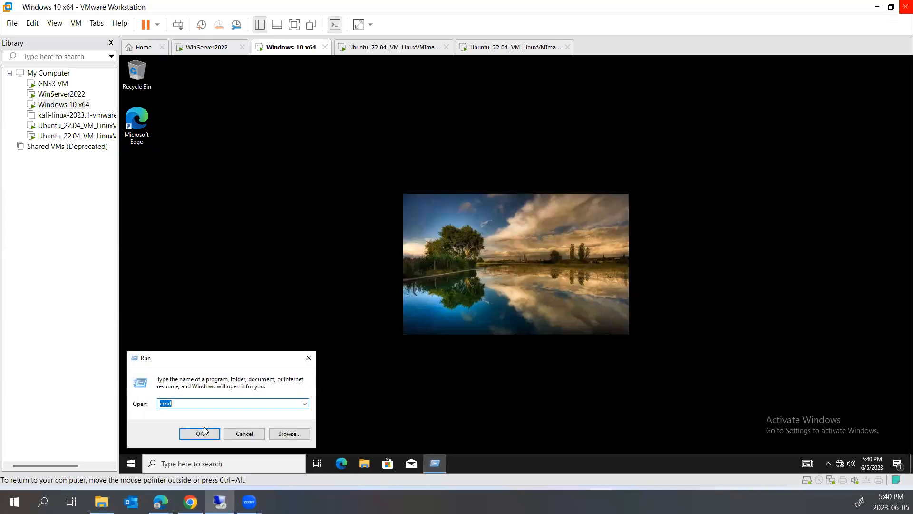
type("gpup")
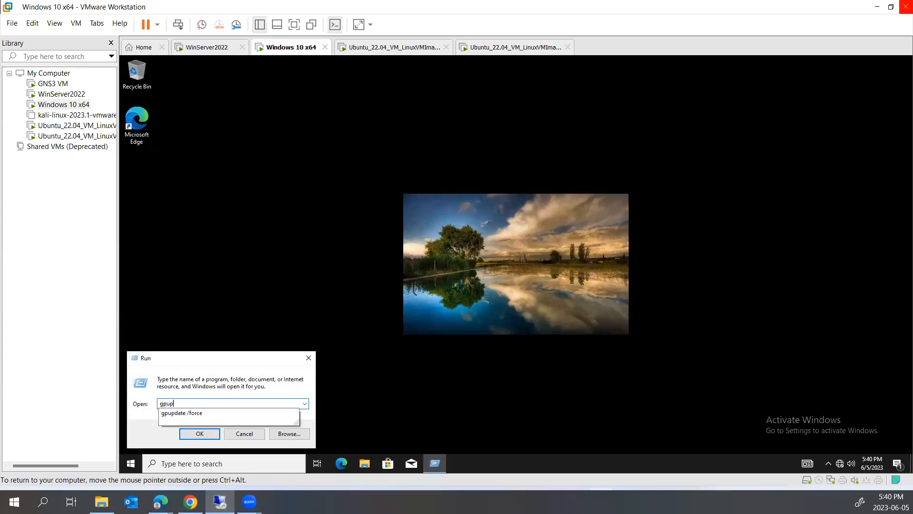
key("Down")
left_click(204, 431)
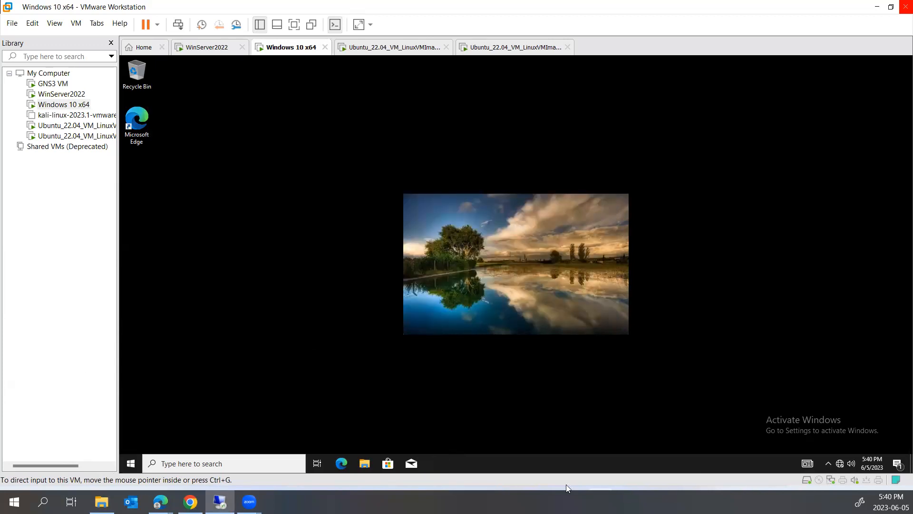
- Confirm in the taskbar menu that Lock the taskbar is enforced, then release input with Ctrl+Alt
right_click(546, 471)
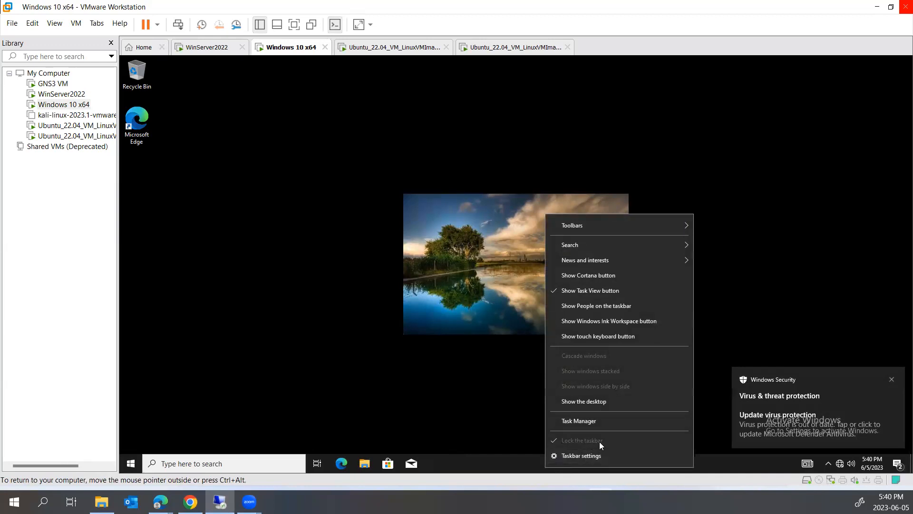
left_click(357, 387)
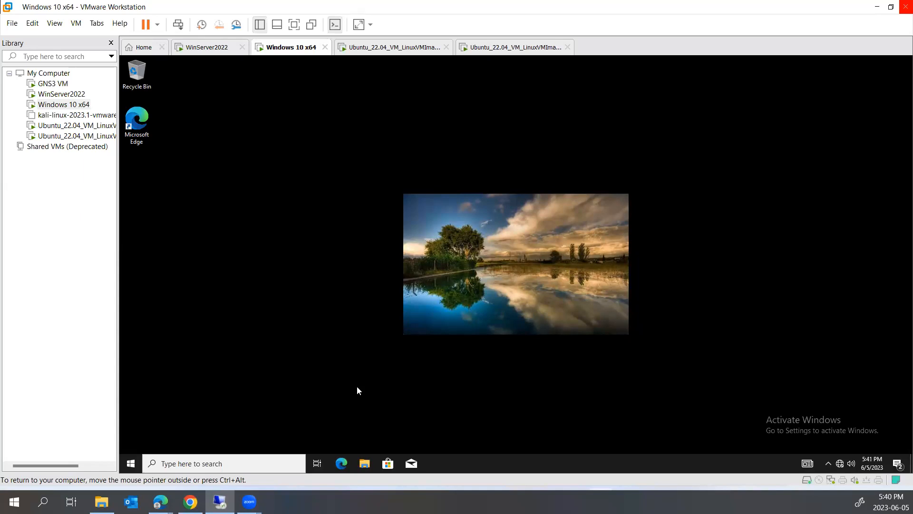
key("ctrl+alt")
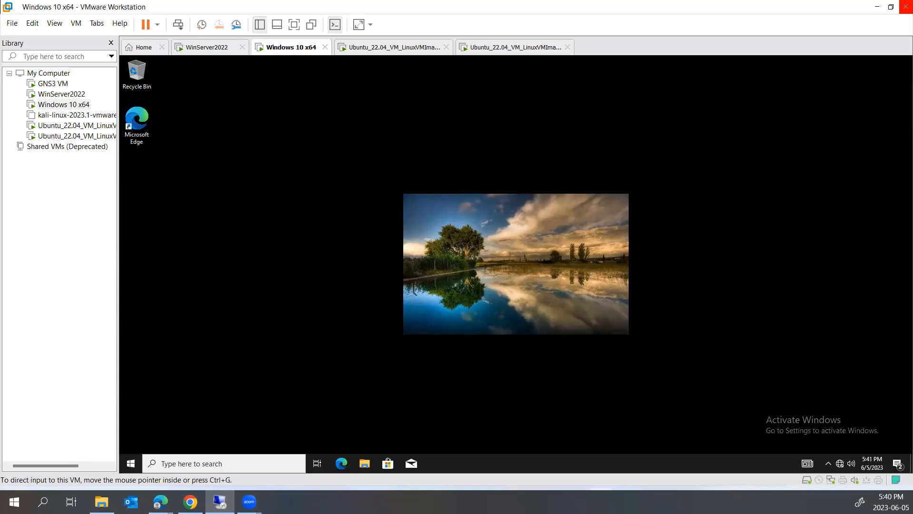